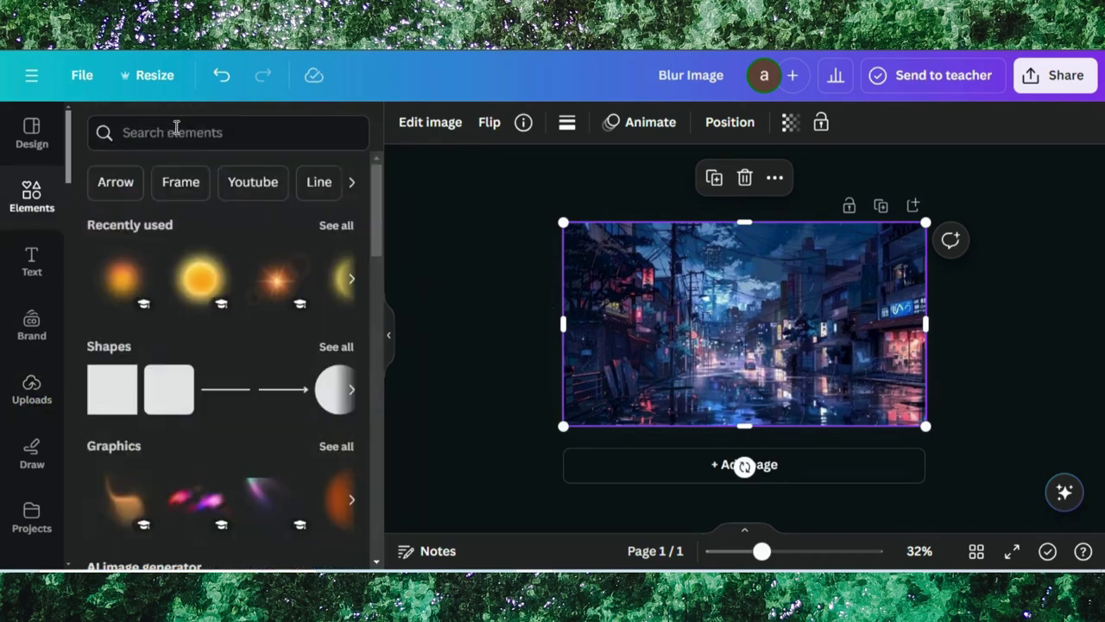
Step: Search the elements library for gradient graphics and filter the results by purple
left_click(169, 132)
type("gradien")
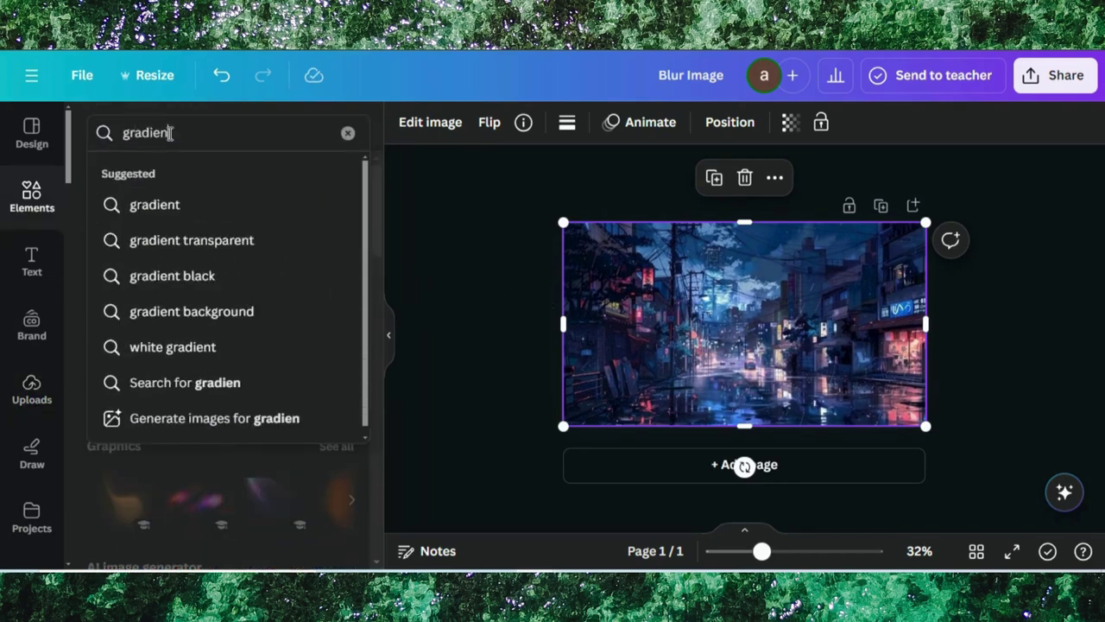
key("Return")
type("t")
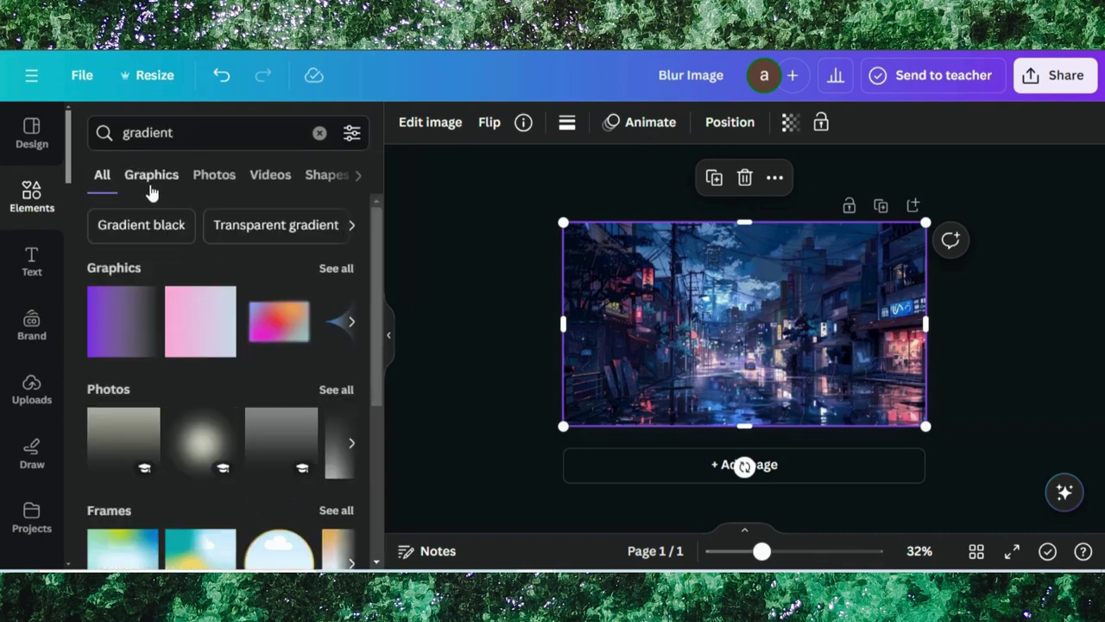
left_click(151, 183)
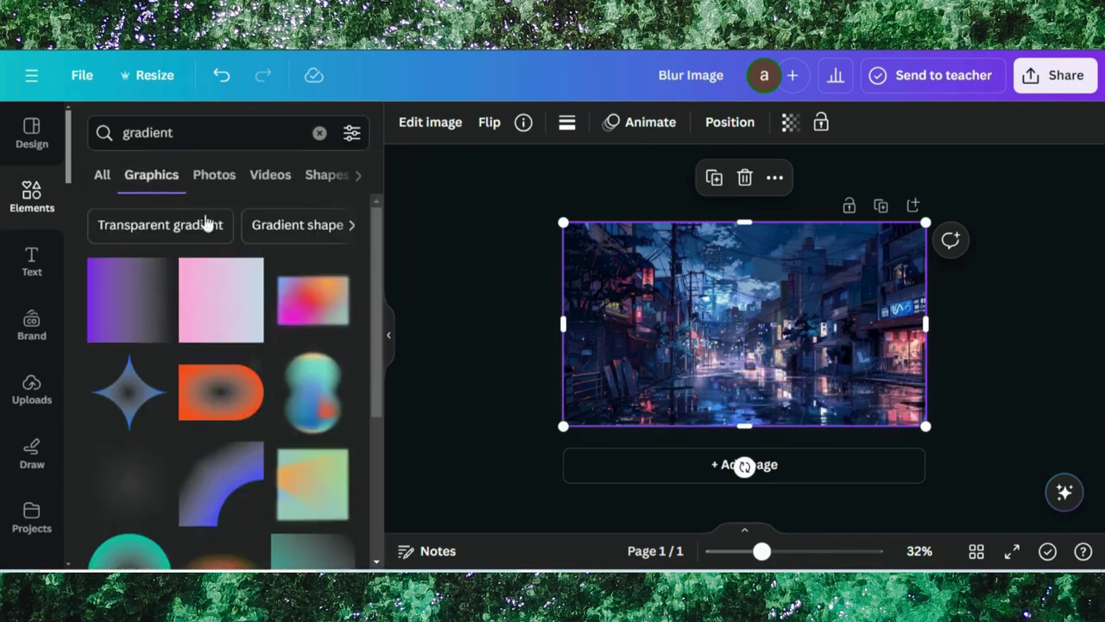
left_click(352, 133)
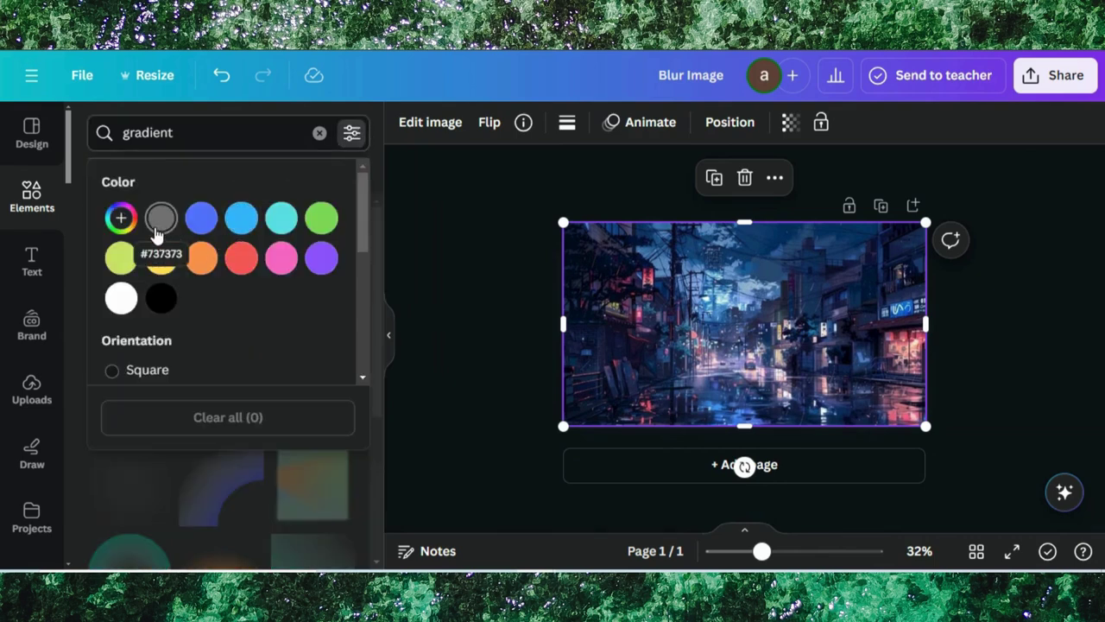
left_click(321, 259)
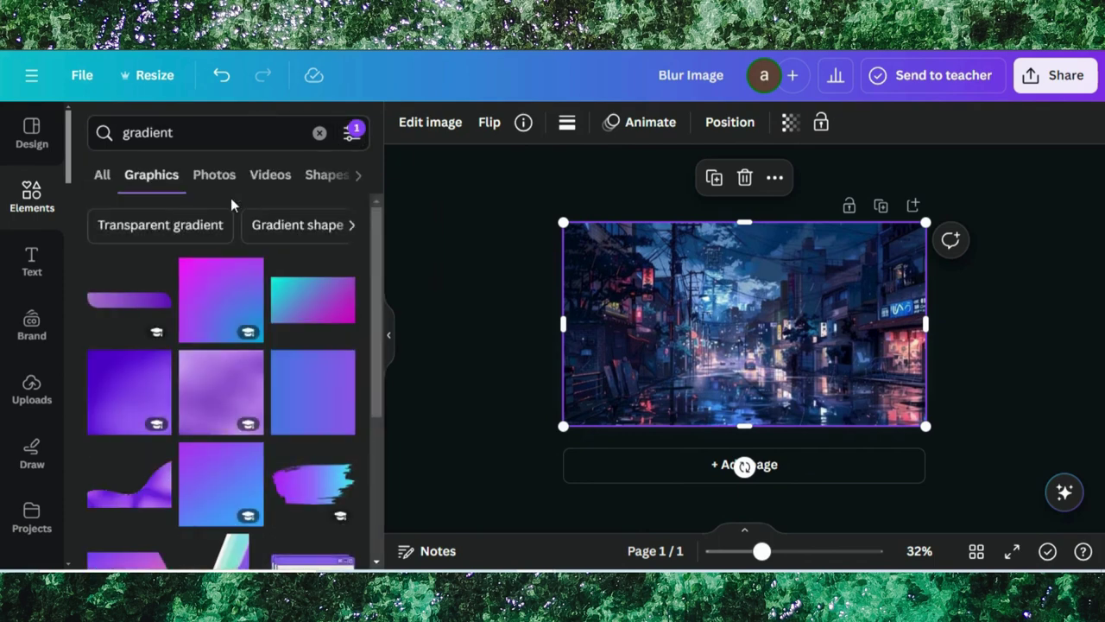
Step: Add the pink-to-blue gradient graphic with wavy shapes and resize it to cover the whole street image
scroll(273, 328, "down", 5)
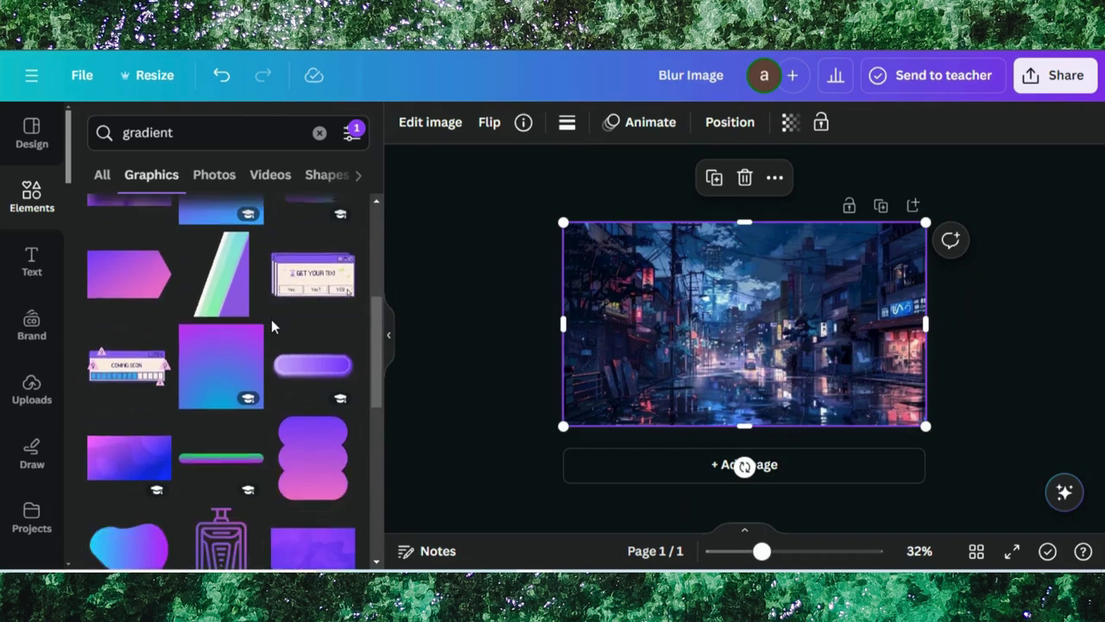
scroll(271, 326, "down", 1)
left_click(129, 365)
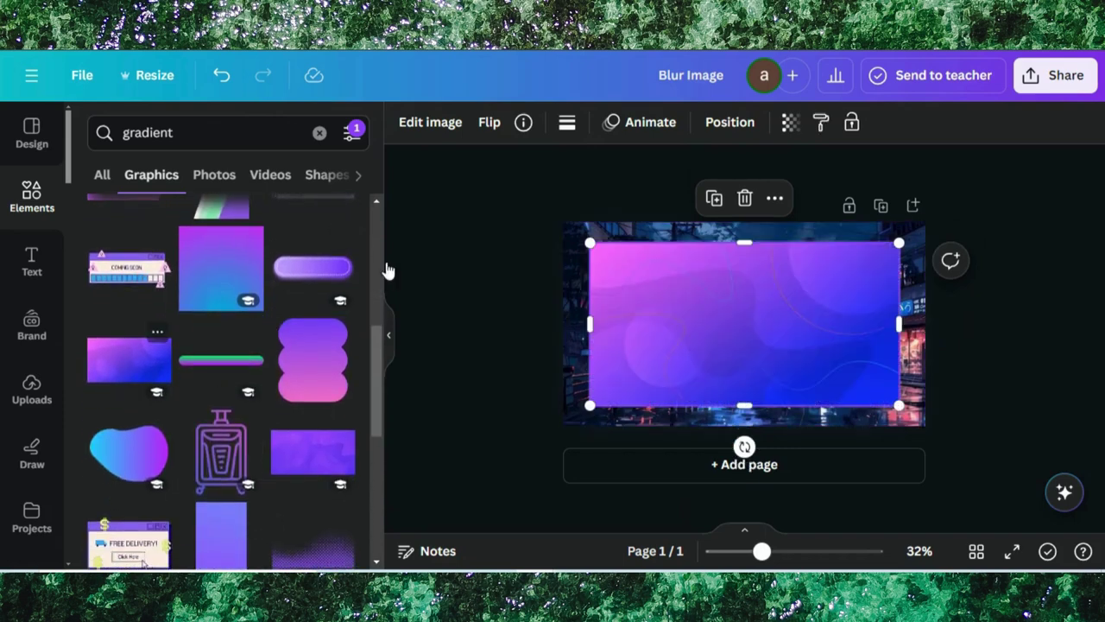
left_click_drag(733, 324, 711, 302)
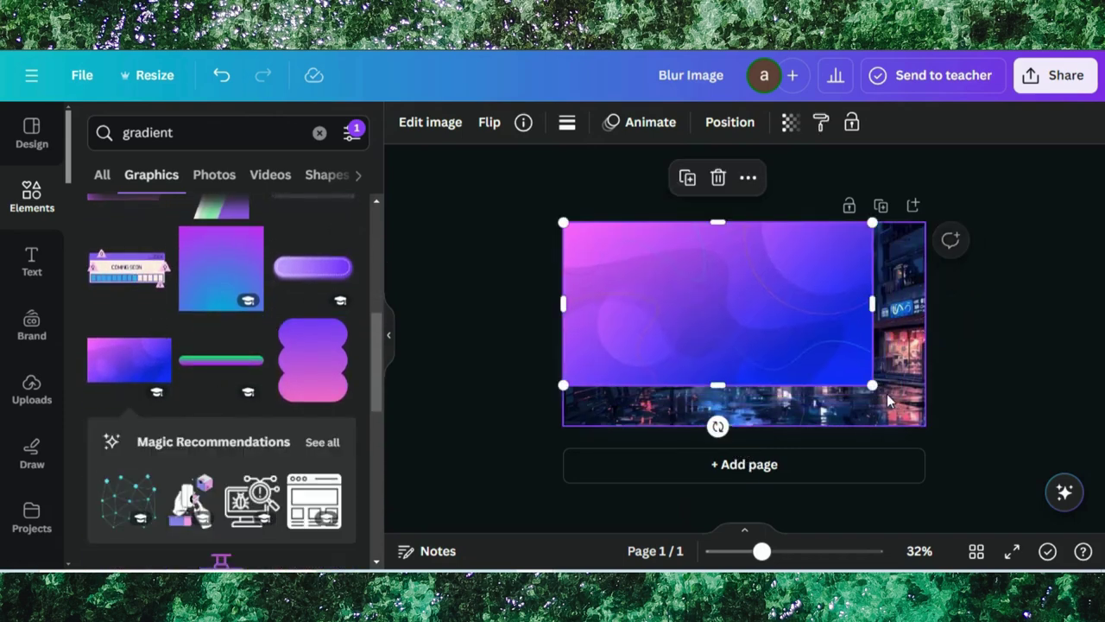
left_click_drag(877, 387, 950, 429)
left_click_drag(950, 324, 925, 324)
Step: Reduce the gradient overlay's opacity so the street image shows through, and deselect it
left_click(790, 122)
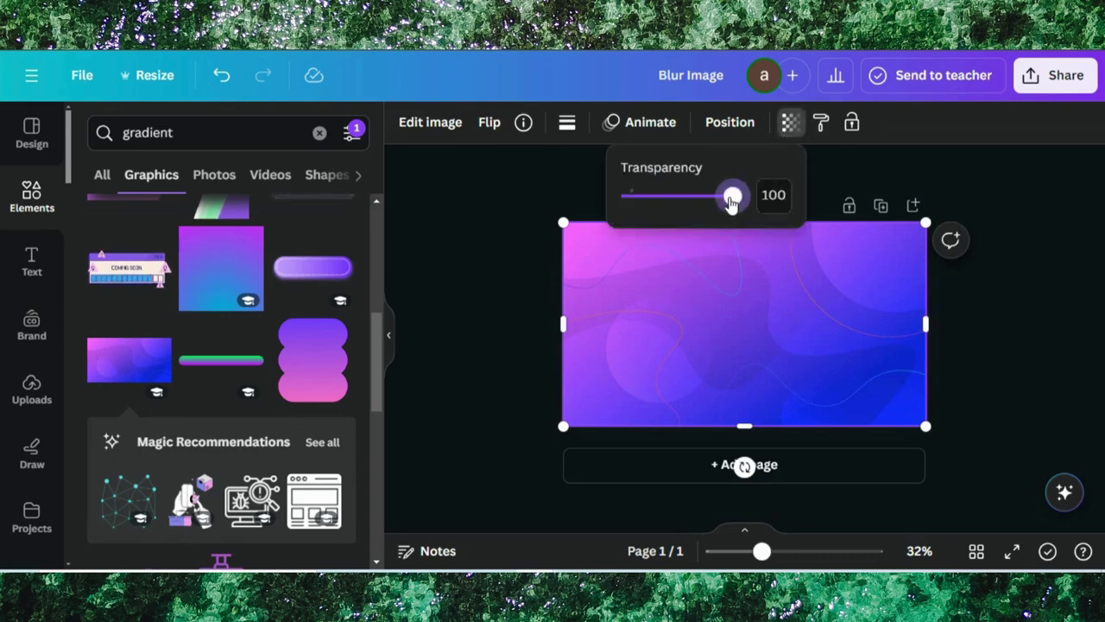
left_click_drag(734, 199, 673, 212)
left_click(980, 299)
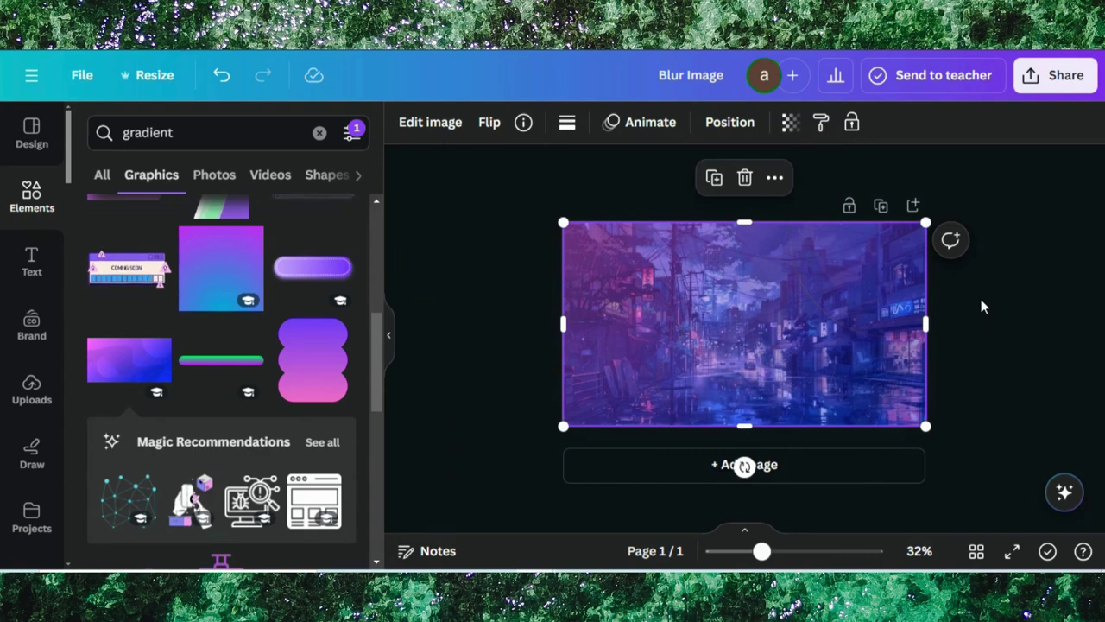
left_click(980, 306)
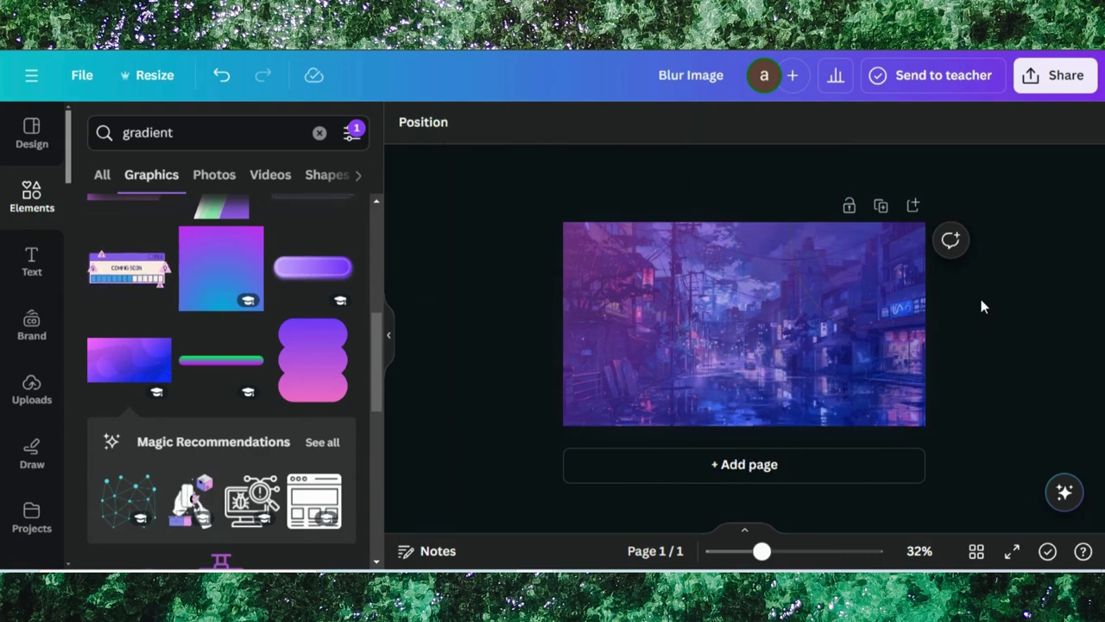
Step: Download the blended design as a PNG at size 1, 1,280 × 720 px
left_click(1055, 75)
scroll(982, 260, "down", 2)
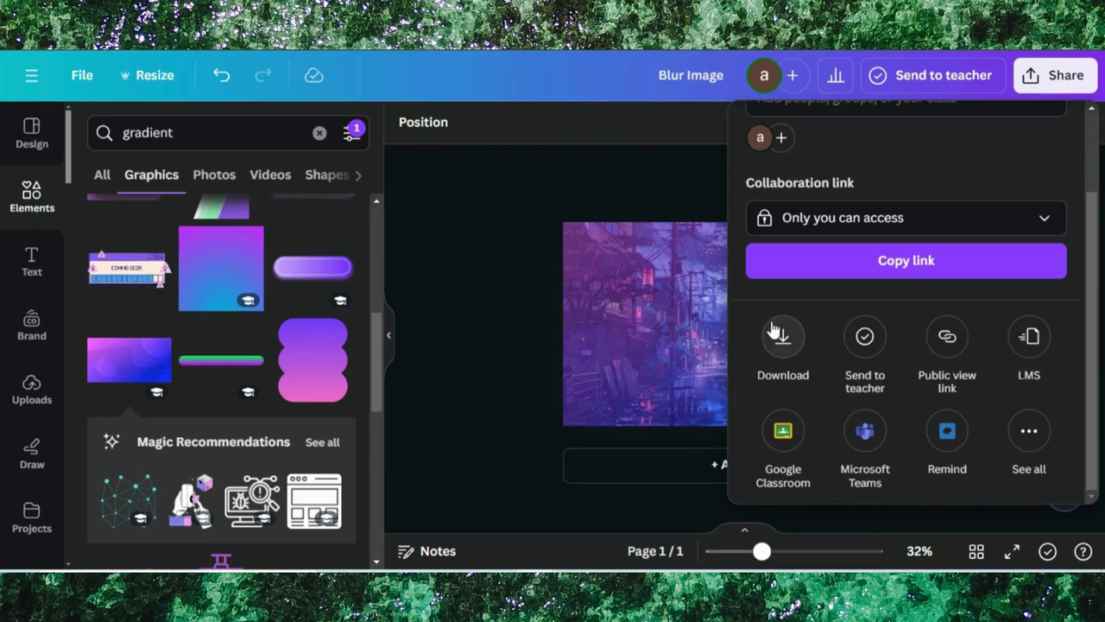
left_click(782, 346)
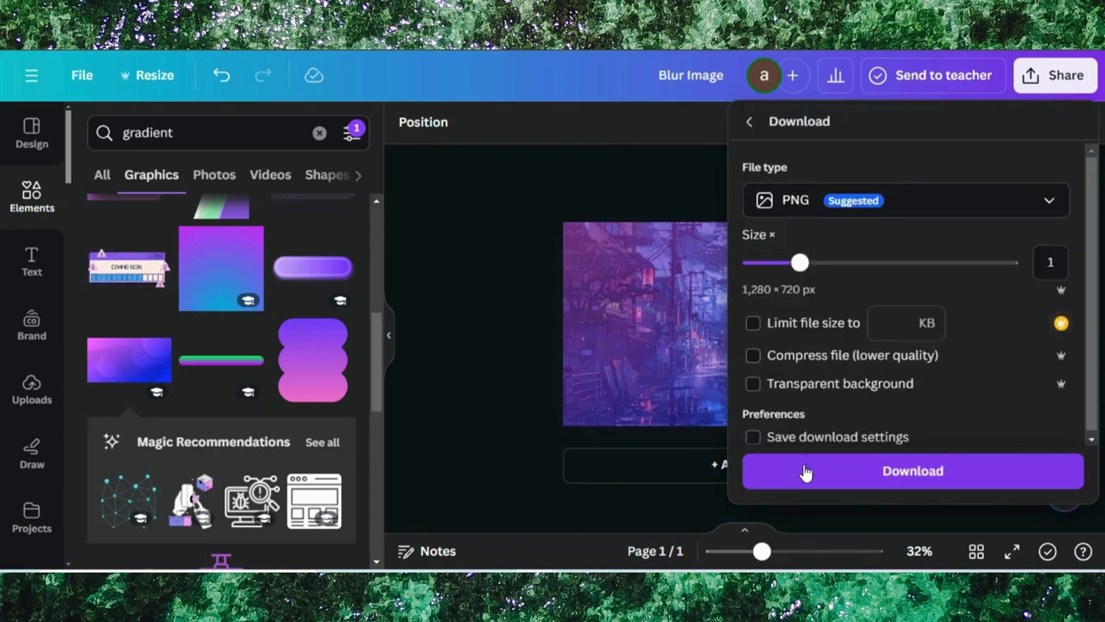
left_click(801, 467)
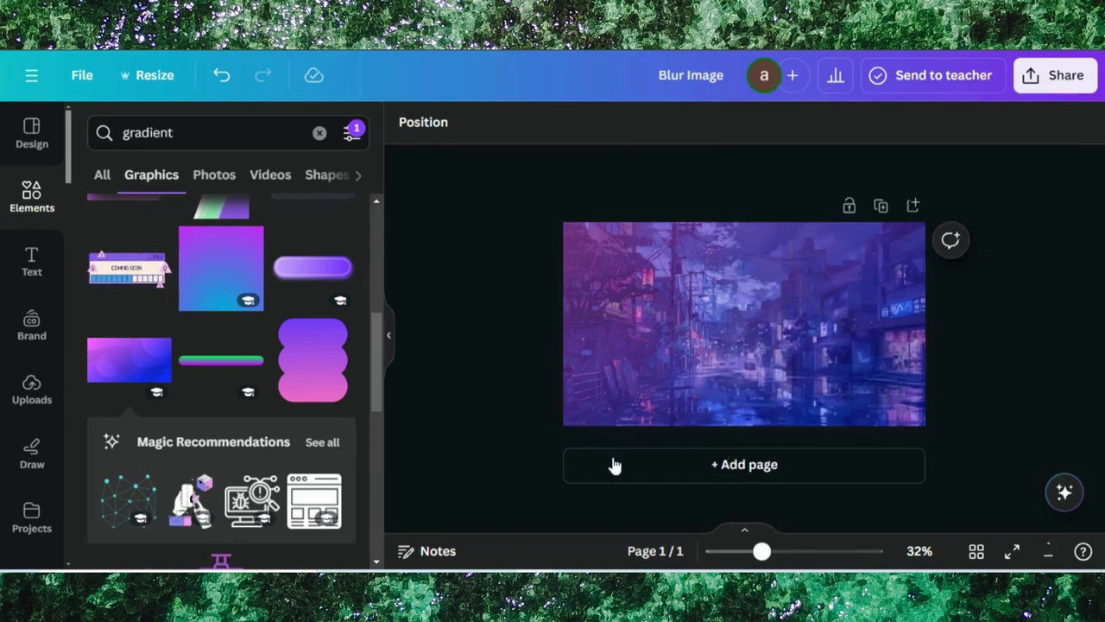
Step: Add a second page, upload the downloaded PNG and fit it to fill that page
left_click(612, 464)
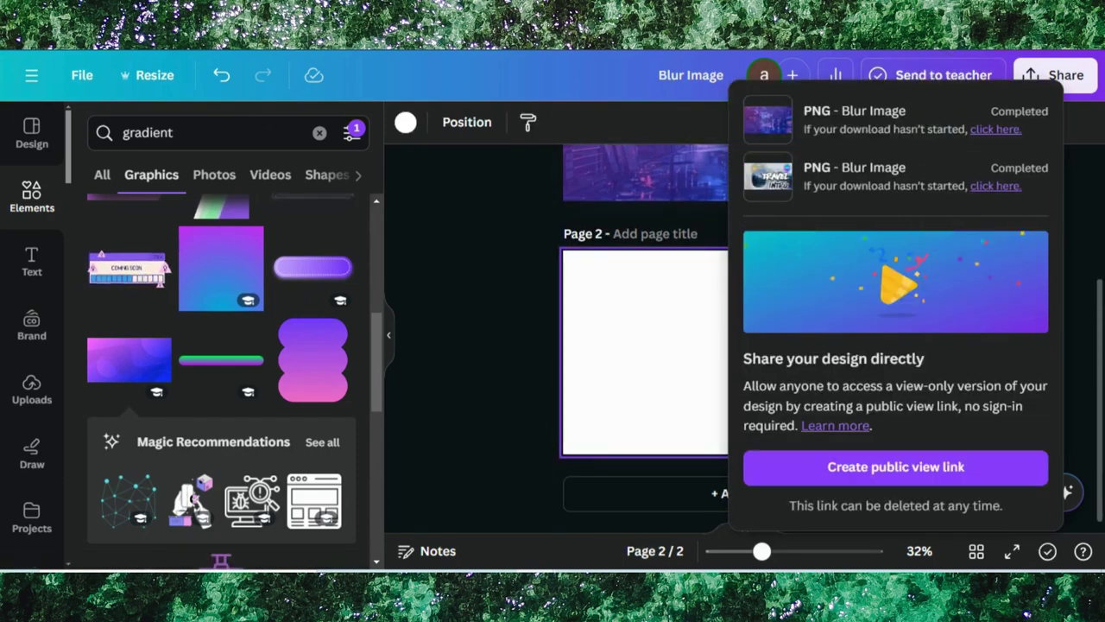
left_click_drag(786, 74, 254, 262)
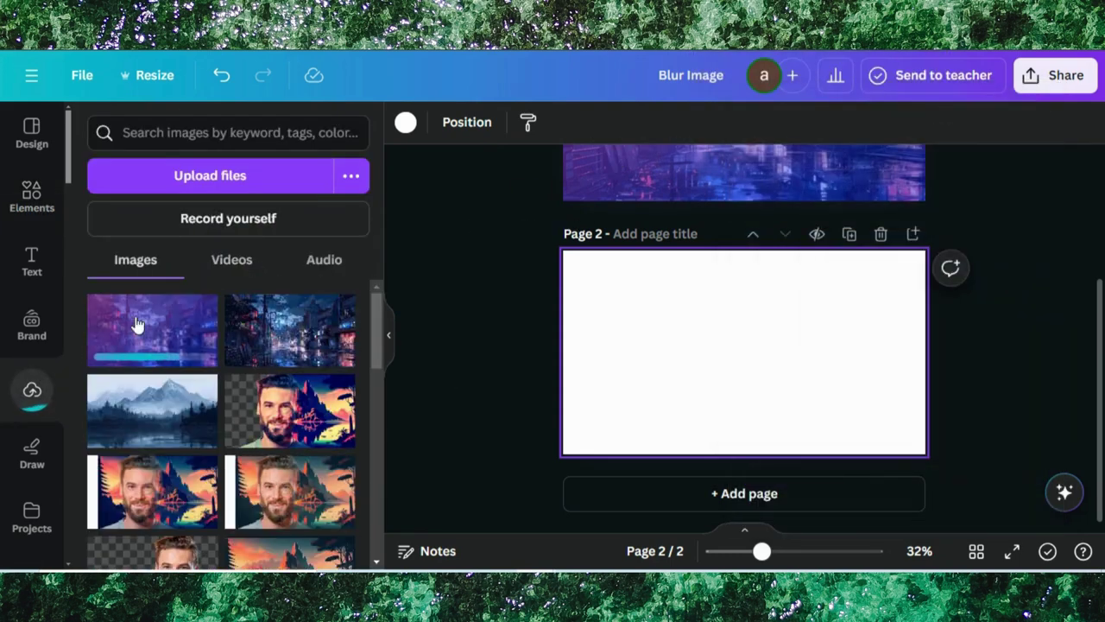
left_click(136, 323)
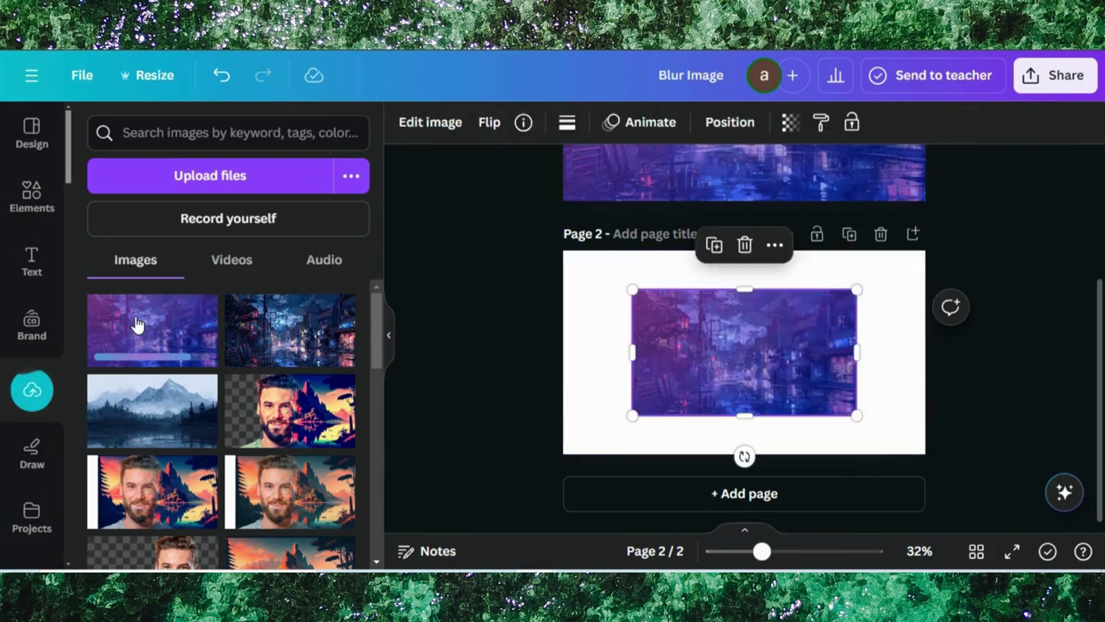
left_click_drag(745, 338, 671, 294)
left_click_drag(783, 376, 928, 455)
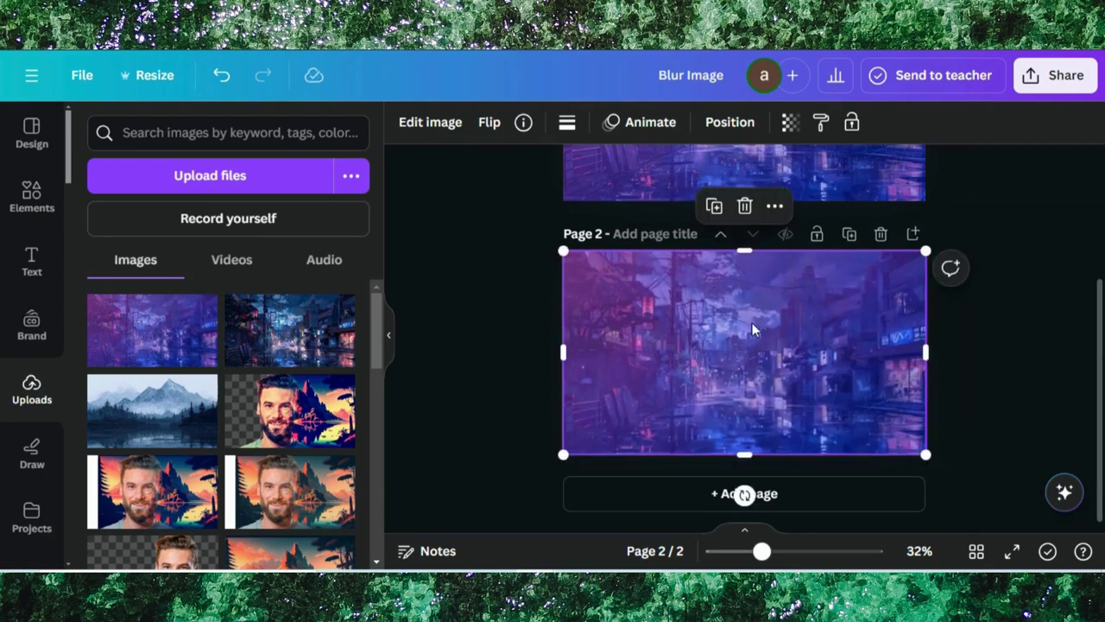
Step: Delete the first page with the layered gradient and street image
scroll(865, 173, "up", 3)
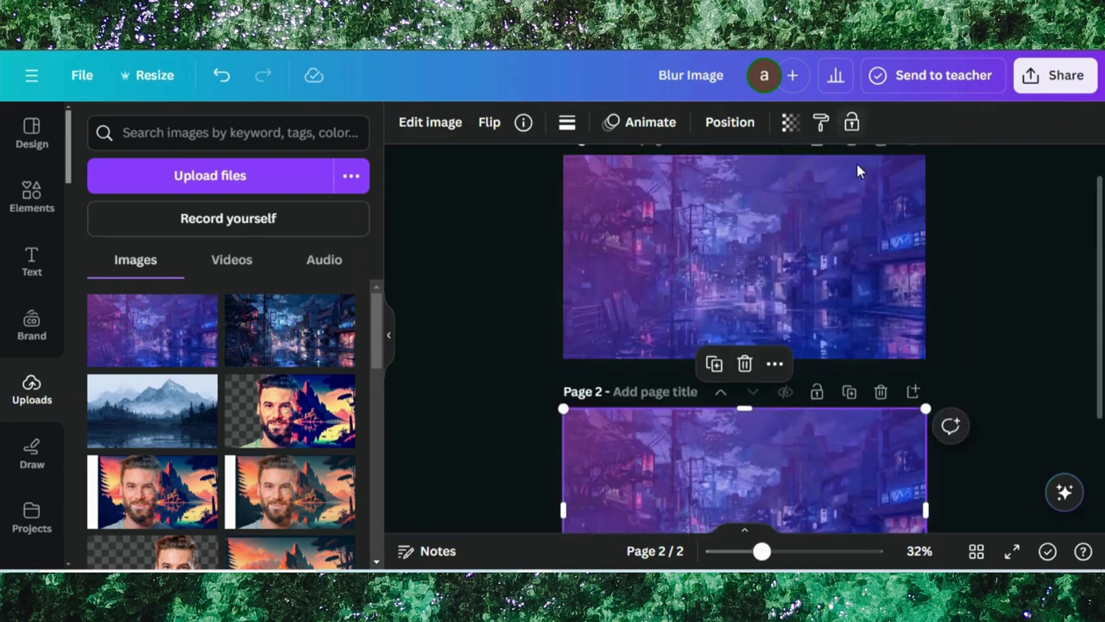
scroll(860, 169, "up", 1)
left_click(881, 177)
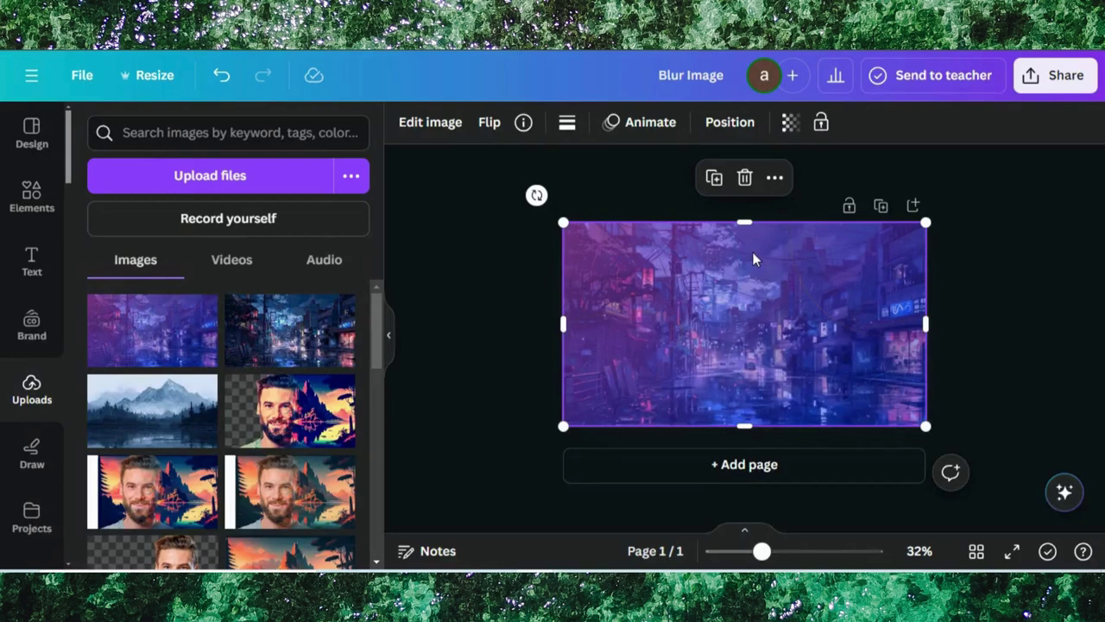
Step: Increase the contrast and saturation of the purple street background image
left_click(421, 125)
left_click(230, 138)
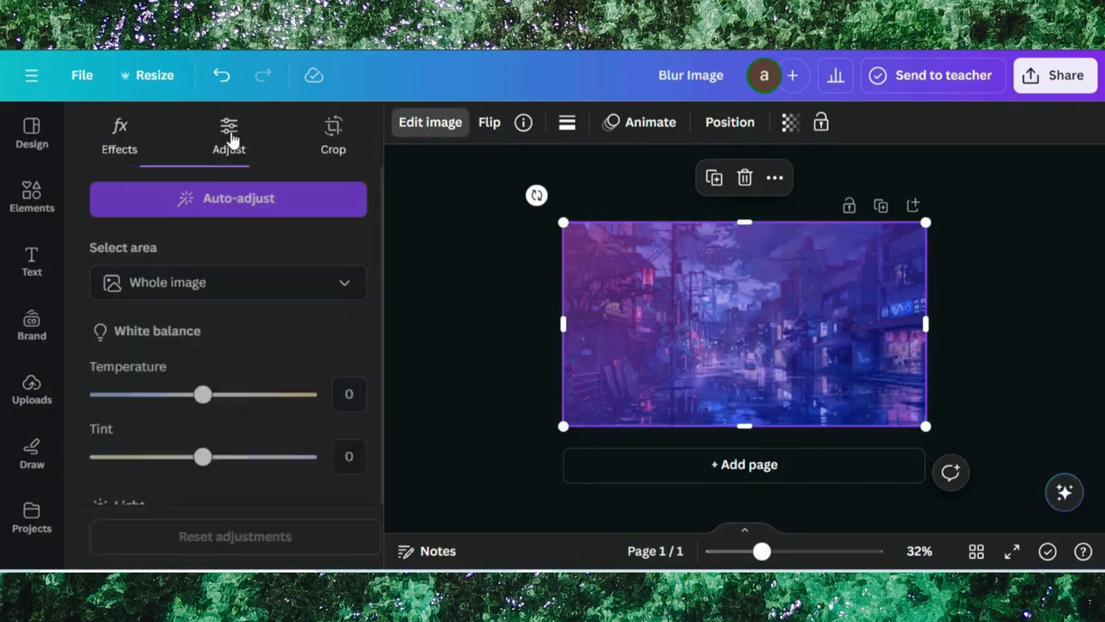
scroll(216, 343, "down", 2)
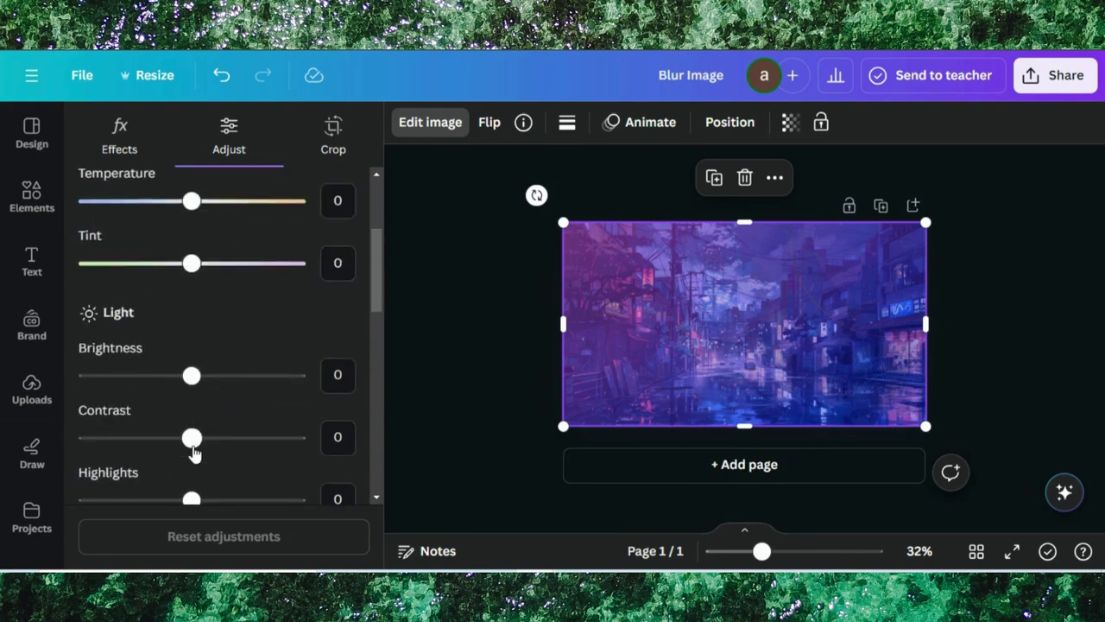
scroll(195, 454, "down", 2)
left_click_drag(192, 320, 263, 316)
scroll(210, 359, "down", 5)
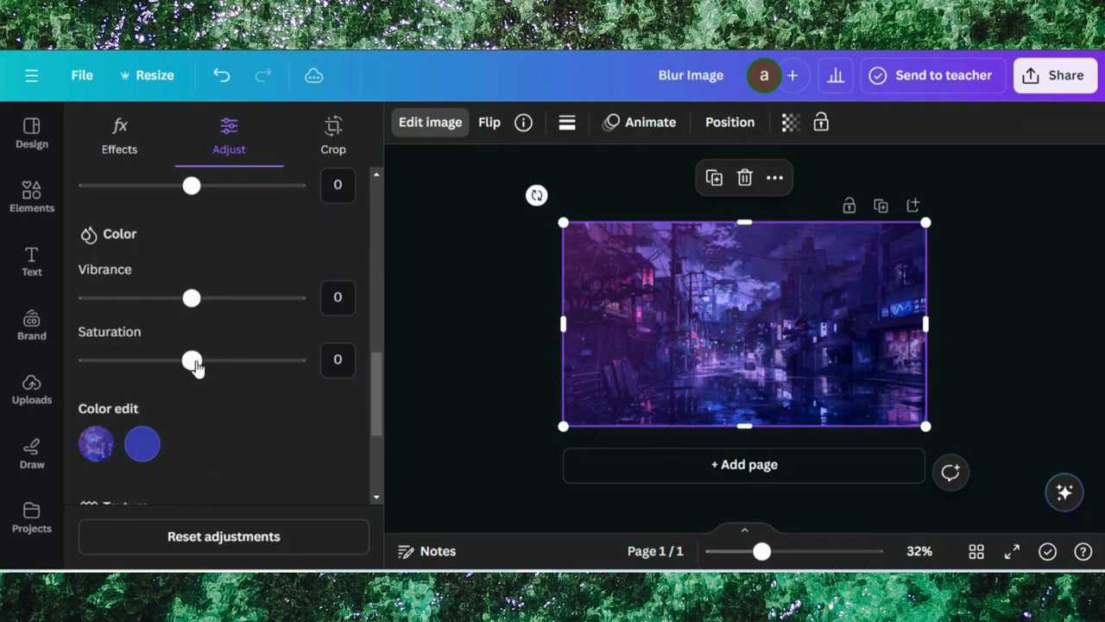
left_click_drag(192, 360, 242, 363)
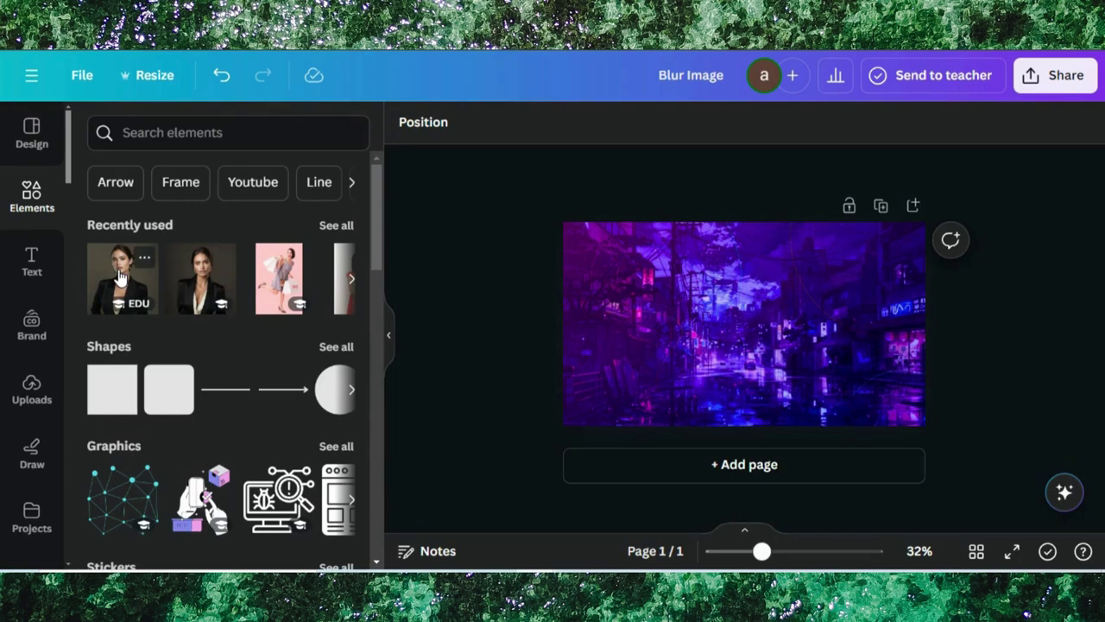
Step: Add the recently used photo of the woman in a black blazer to the page's upper left corner and flip it horizontally
left_click(121, 278)
left_click_drag(740, 299, 641, 280)
left_click(485, 121)
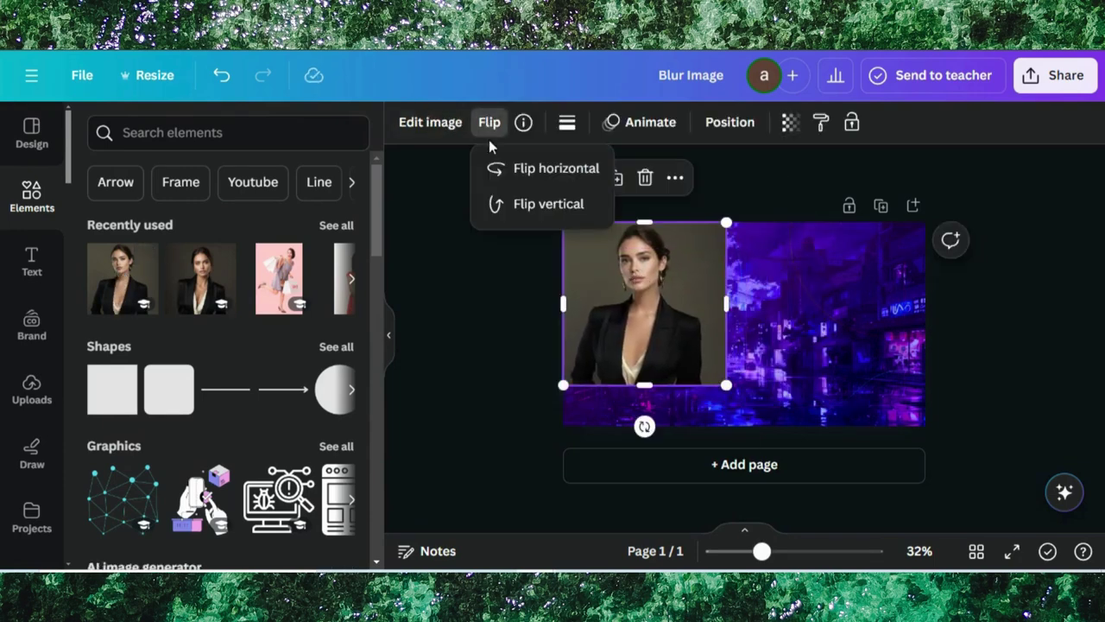
left_click(499, 169)
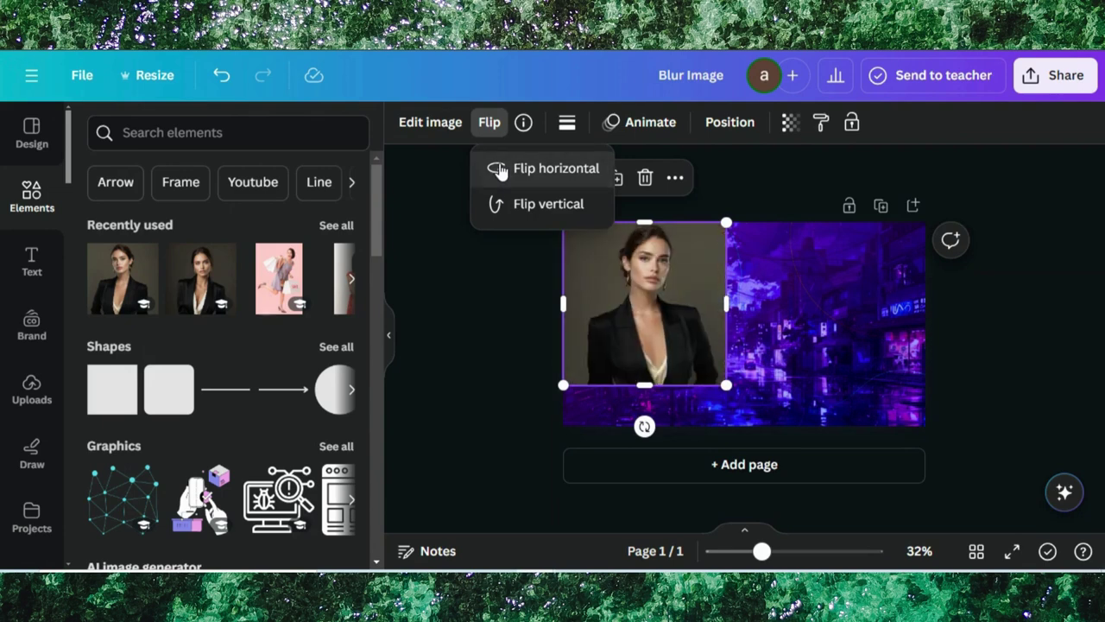
Step: Remove the portrait's background, then enlarge the woman and position her on the left half of the page
left_click(427, 123)
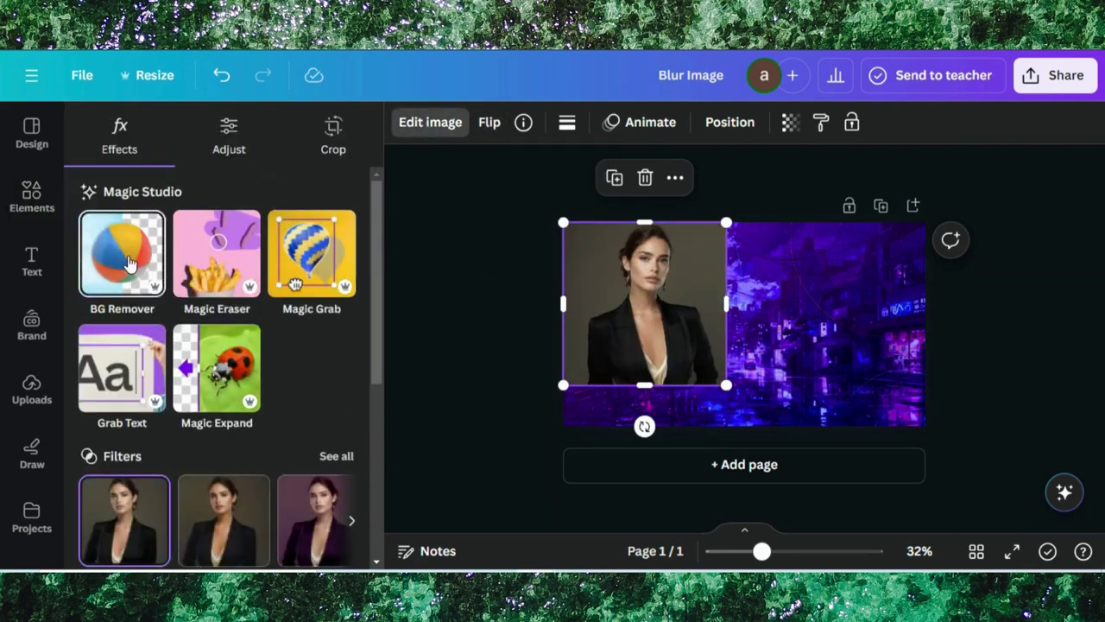
left_click(122, 261)
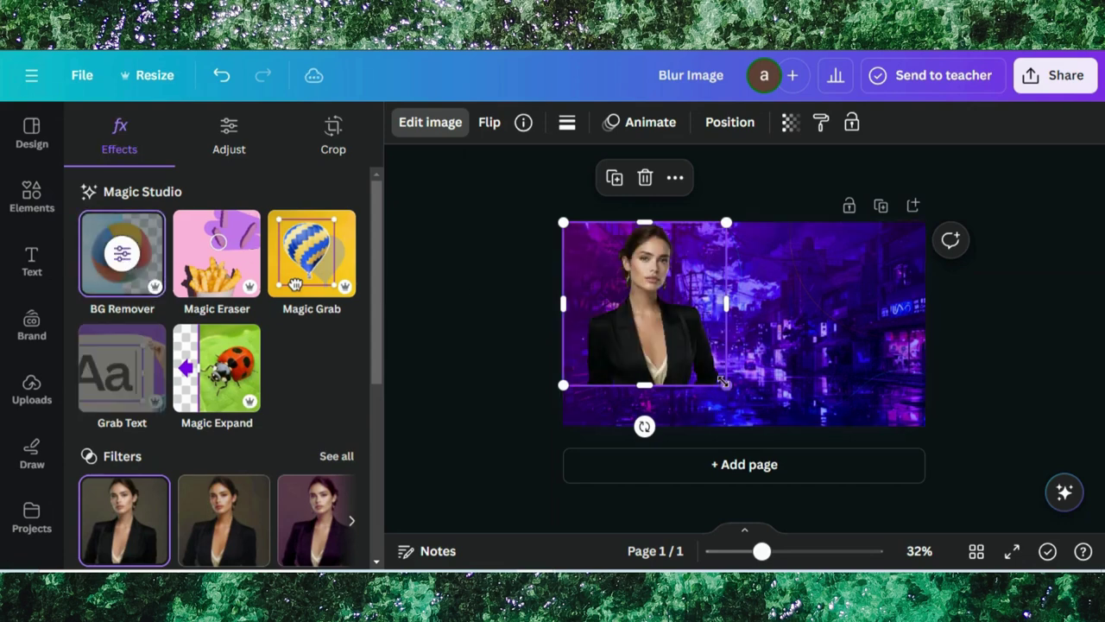
left_click_drag(725, 384, 807, 461)
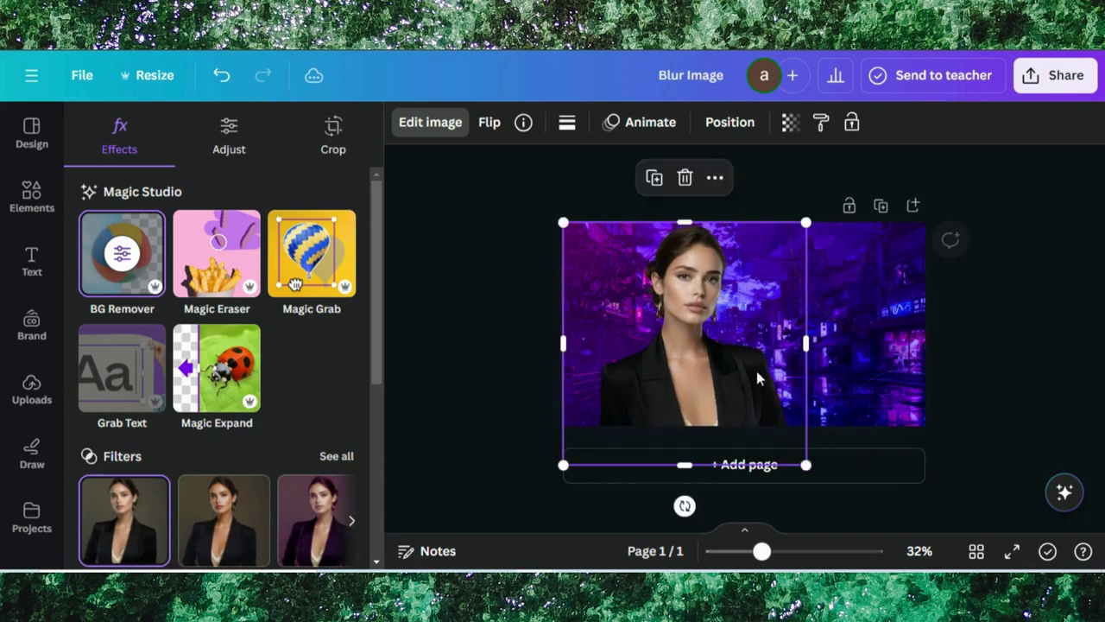
left_click_drag(741, 351, 721, 331)
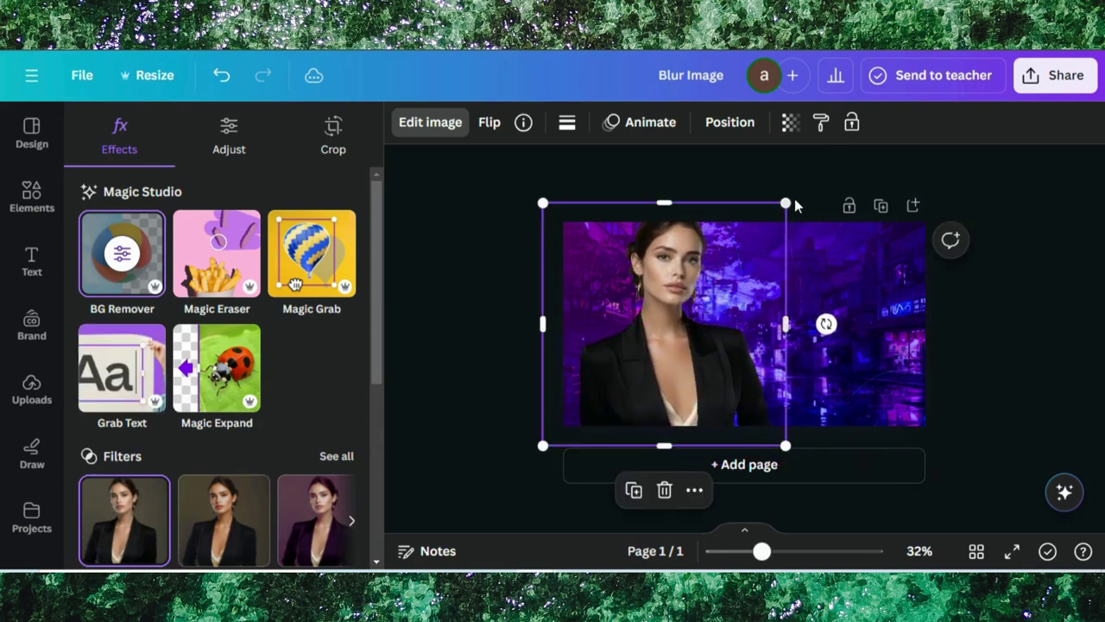
left_click_drag(785, 201, 768, 208)
left_click_drag(711, 268, 695, 267)
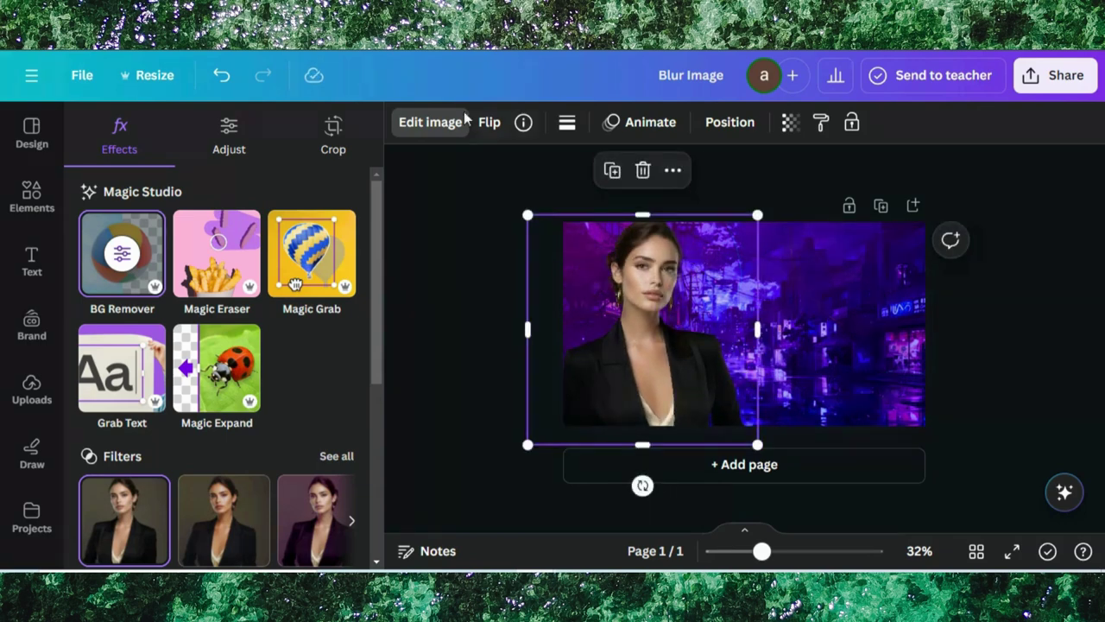
Step: Apply the Belvedere filter to the woman's portrait
scroll(220, 362, "down", 5)
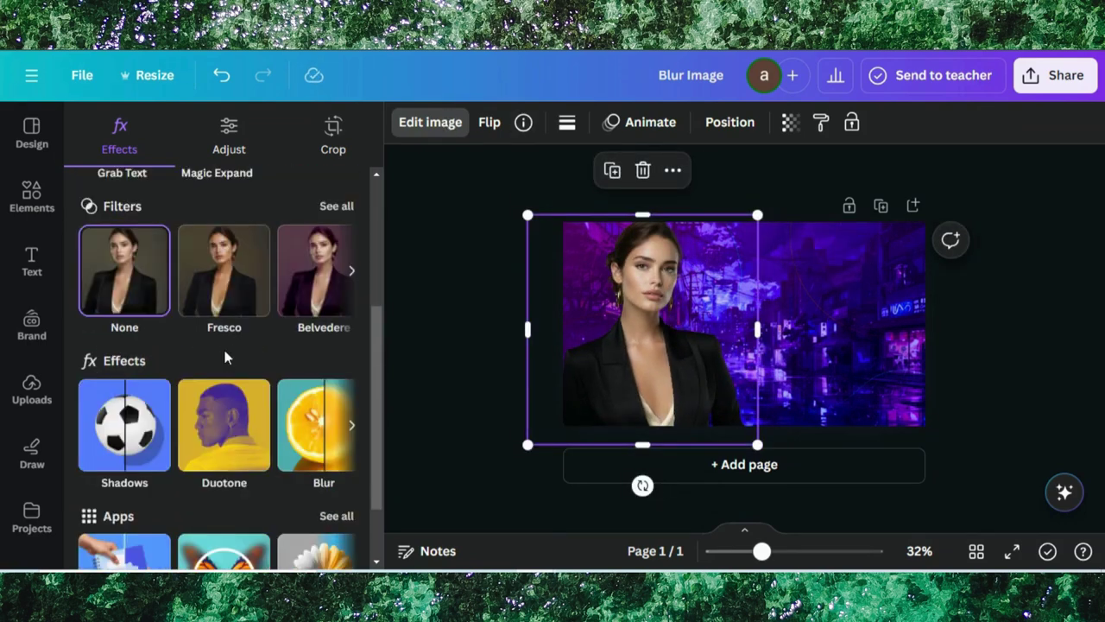
left_click(351, 273)
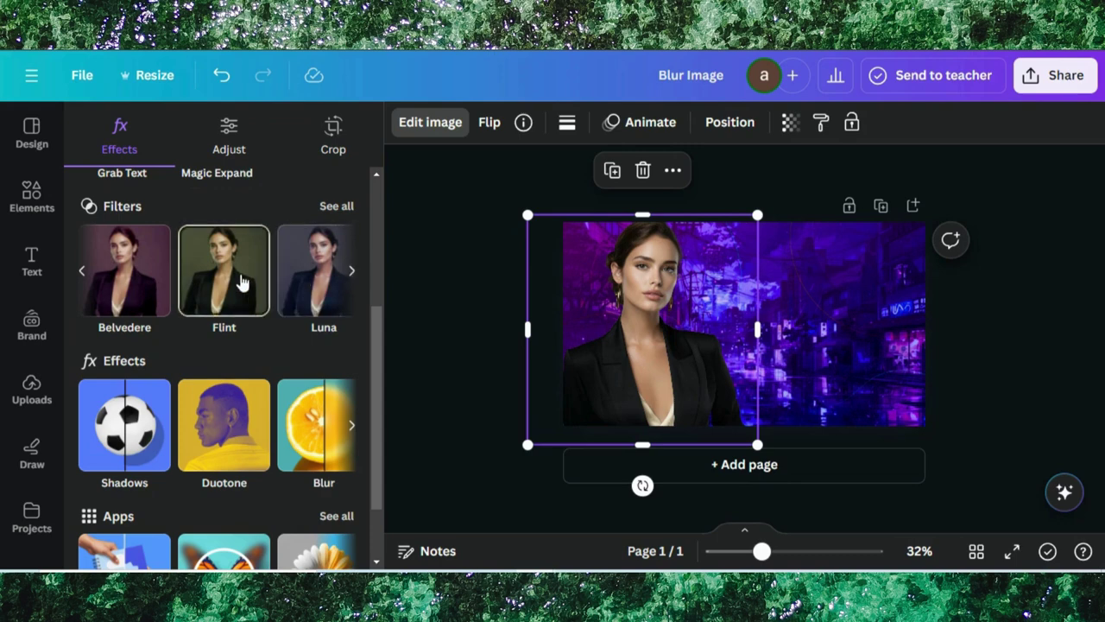
left_click(149, 290)
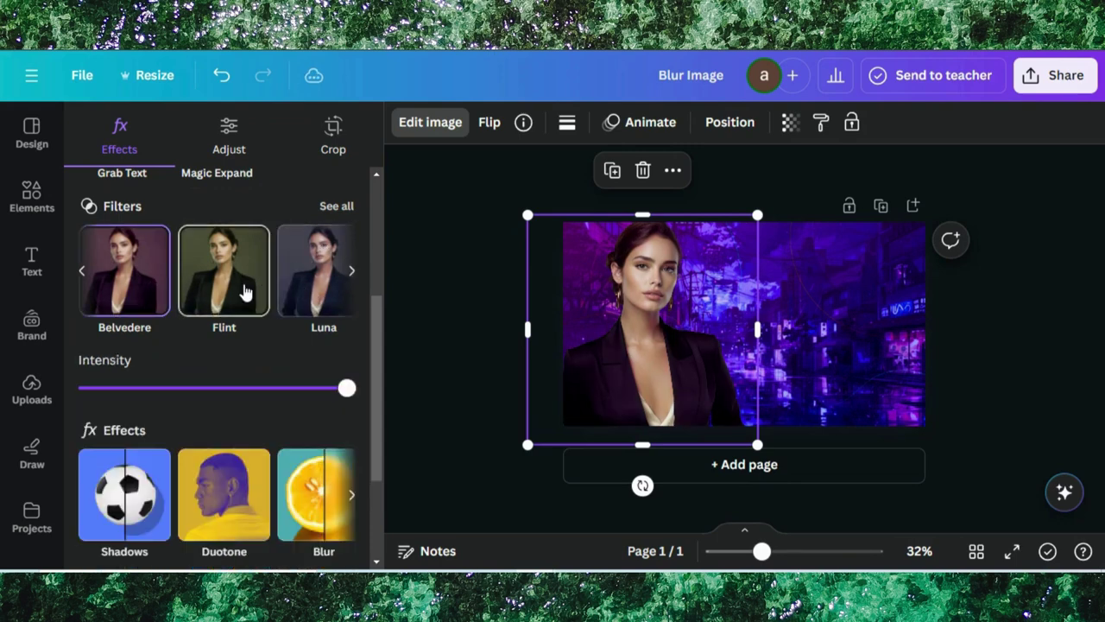
Step: Apply a Glow shadow to the woman's portrait and set its size to 57
scroll(244, 291, "down", 2)
left_click(142, 340)
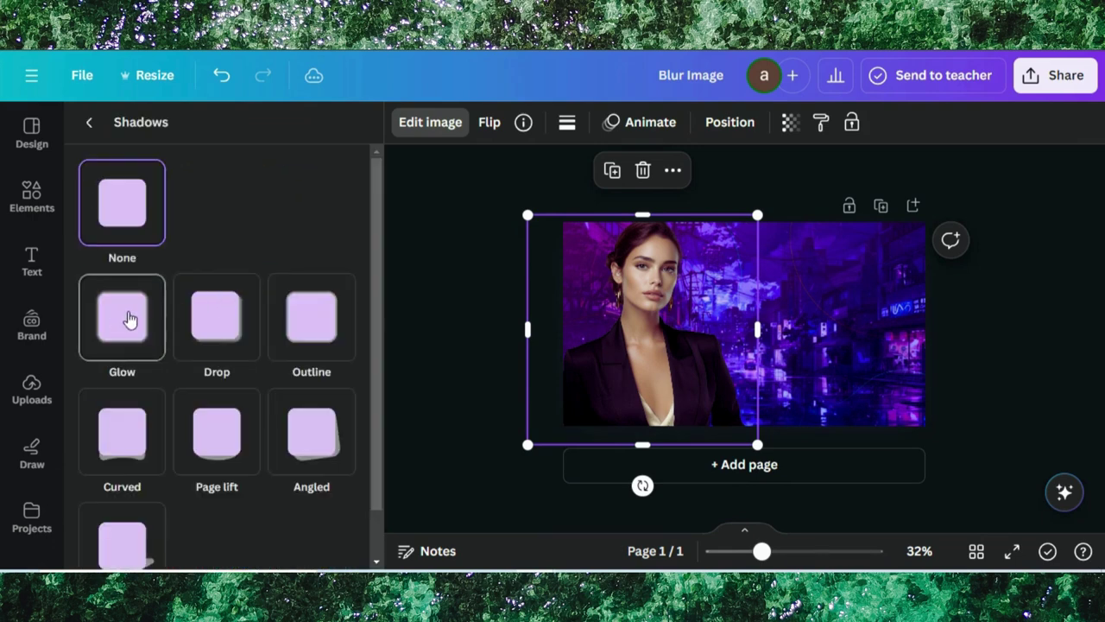
left_click(128, 319)
scroll(165, 314, "down", 2)
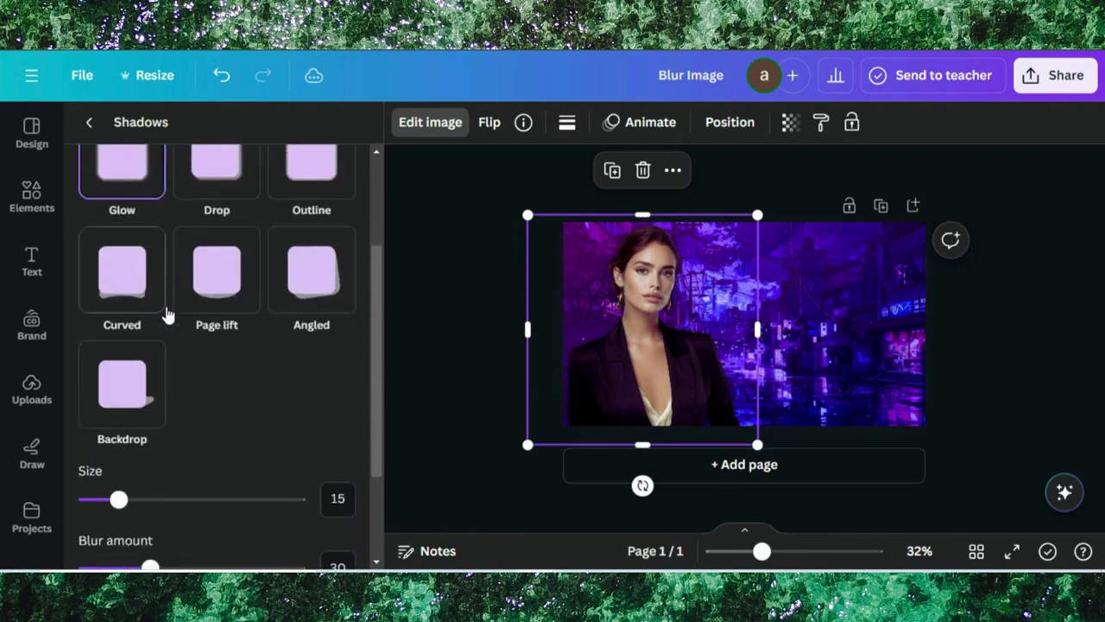
scroll(167, 316, "down", 2)
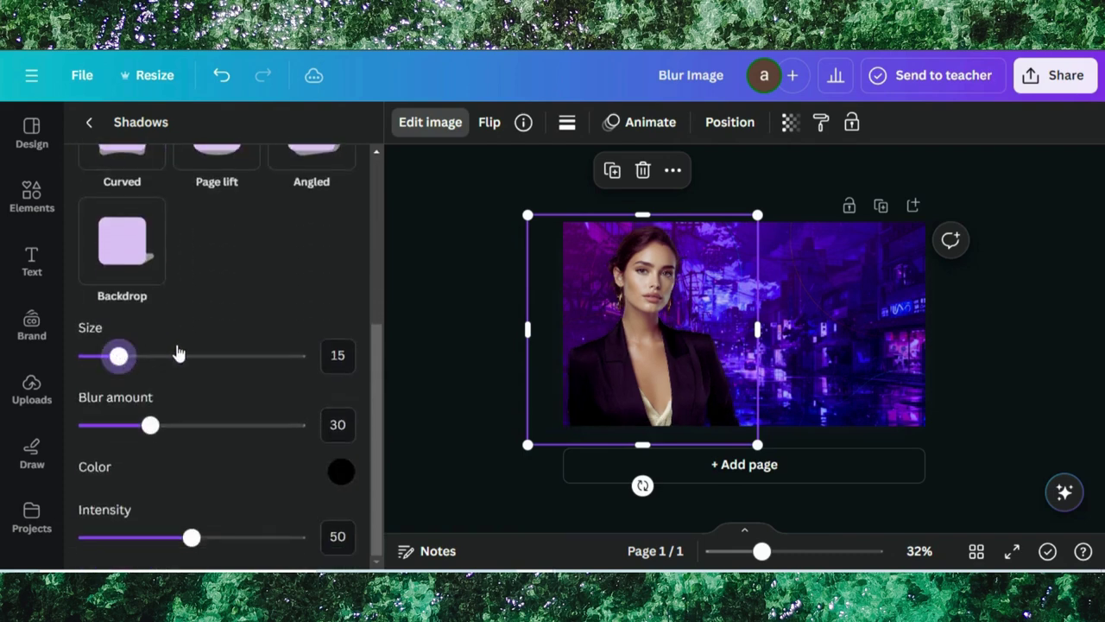
left_click_drag(179, 354, 213, 370)
Step: Change the color of the portrait's glow to white
left_click(341, 470)
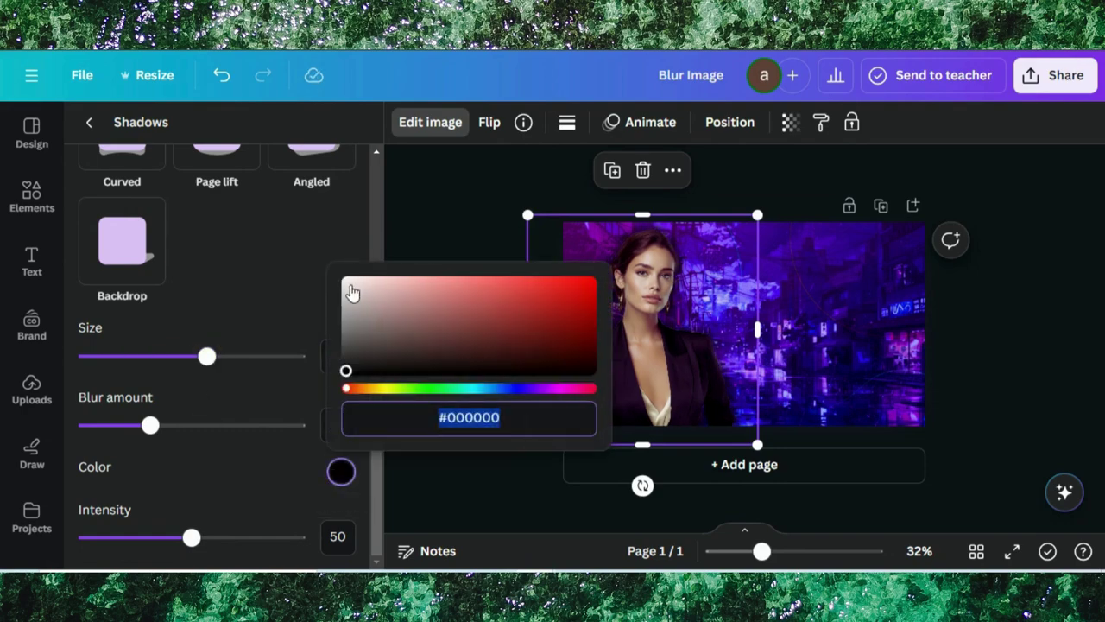
left_click(349, 282)
left_click(348, 285)
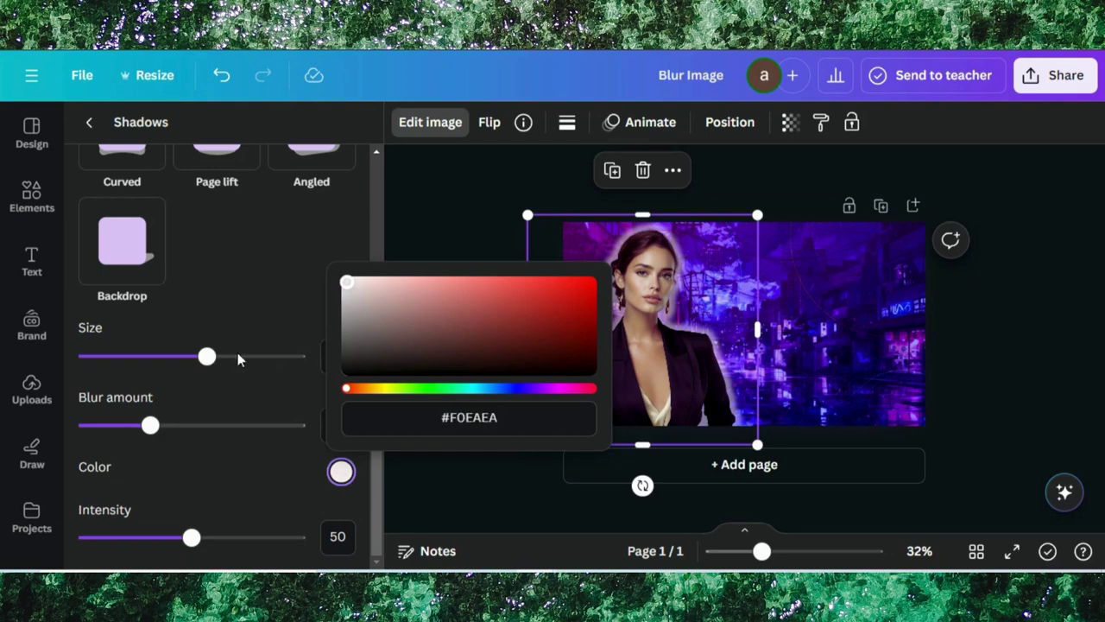
Step: Set the blur amount of the portrait's glow to 54
left_click(157, 426)
left_click(192, 426)
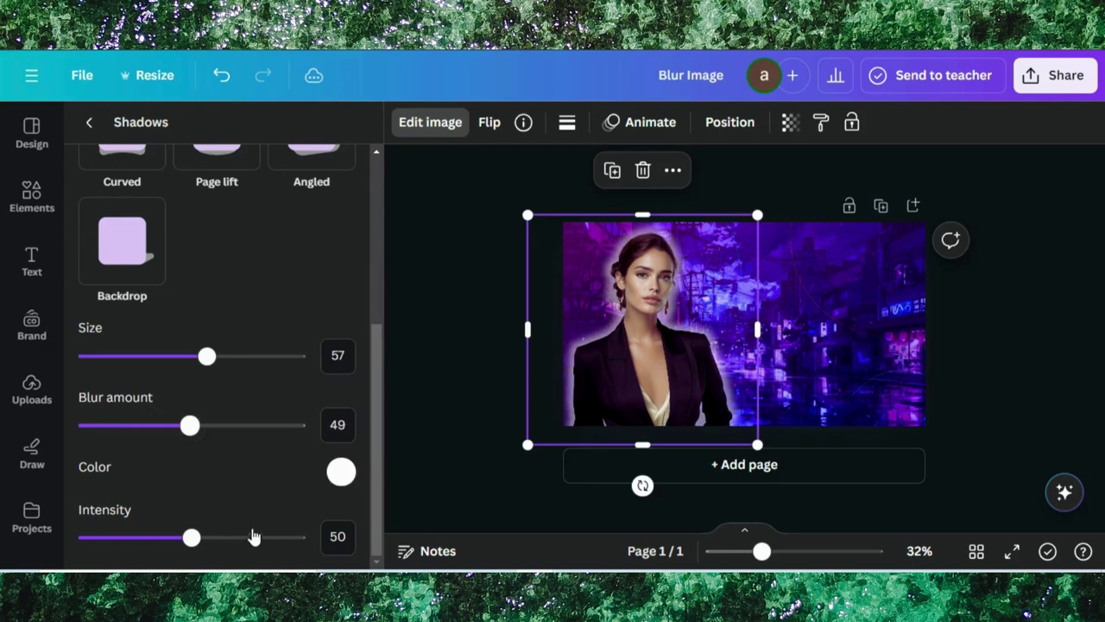
key("Right")
key("Right")
key("Right")
key("Right")
key("Right")
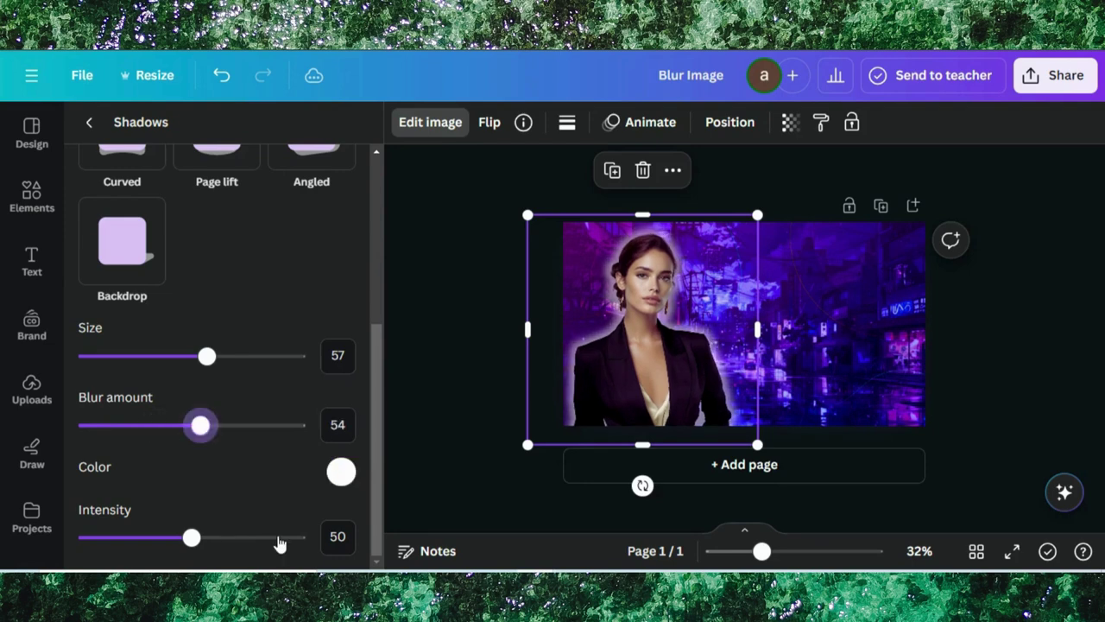
Step: Set the intensity of the portrait's glow to 60
left_click(279, 538)
left_click(284, 542)
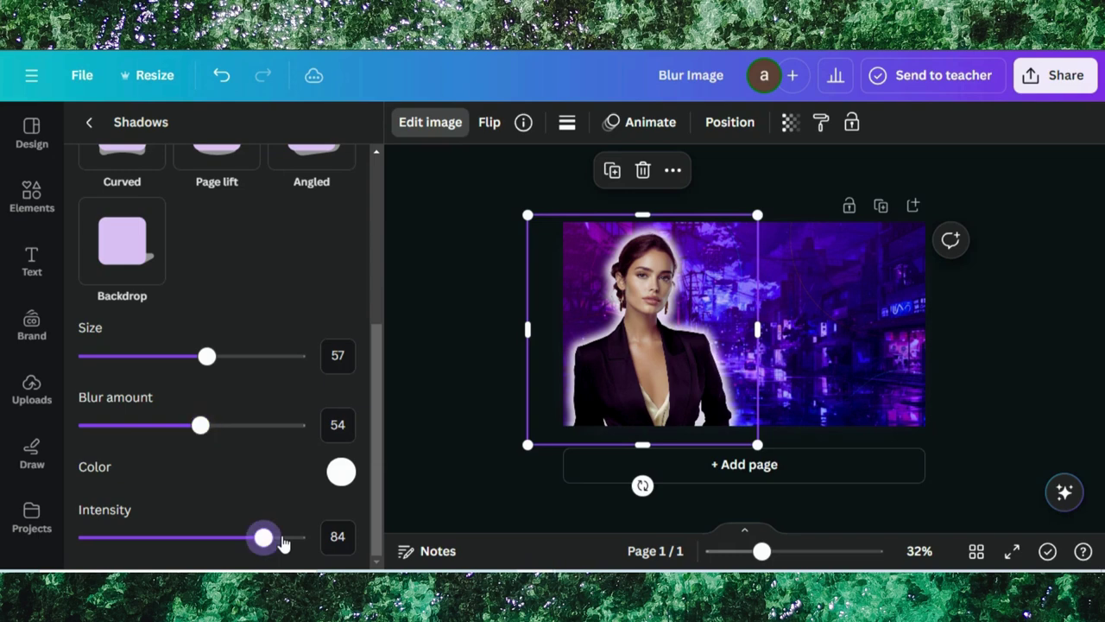
left_click_drag(285, 542, 295, 542)
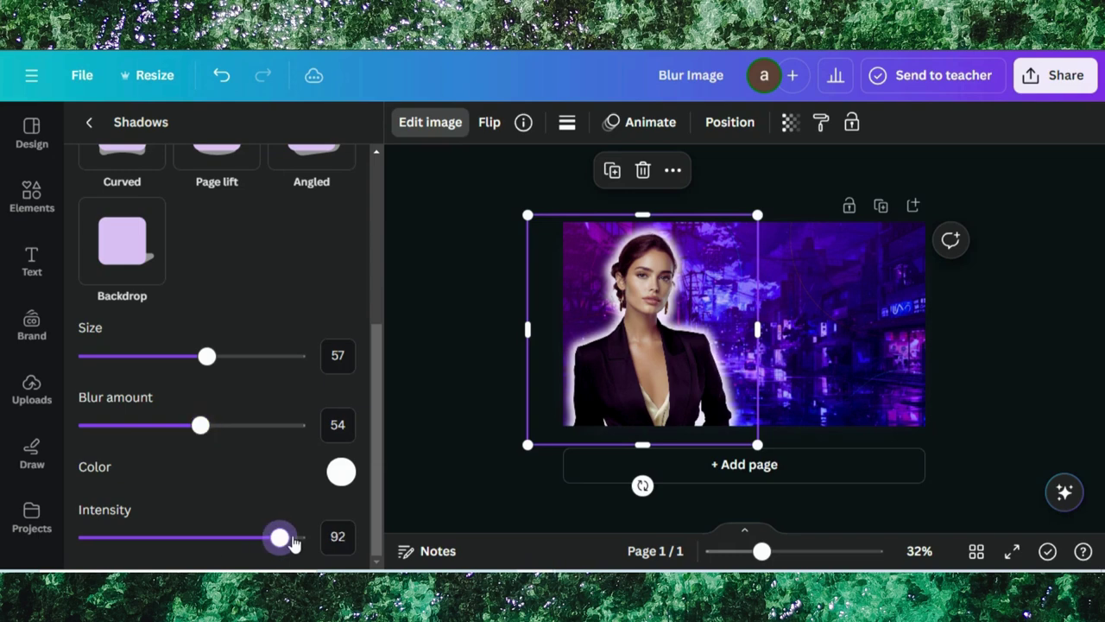
left_click(215, 543)
Step: Add a second page and fill its background with the olive-brown photo color taken from the woman's portrait
left_click(665, 480)
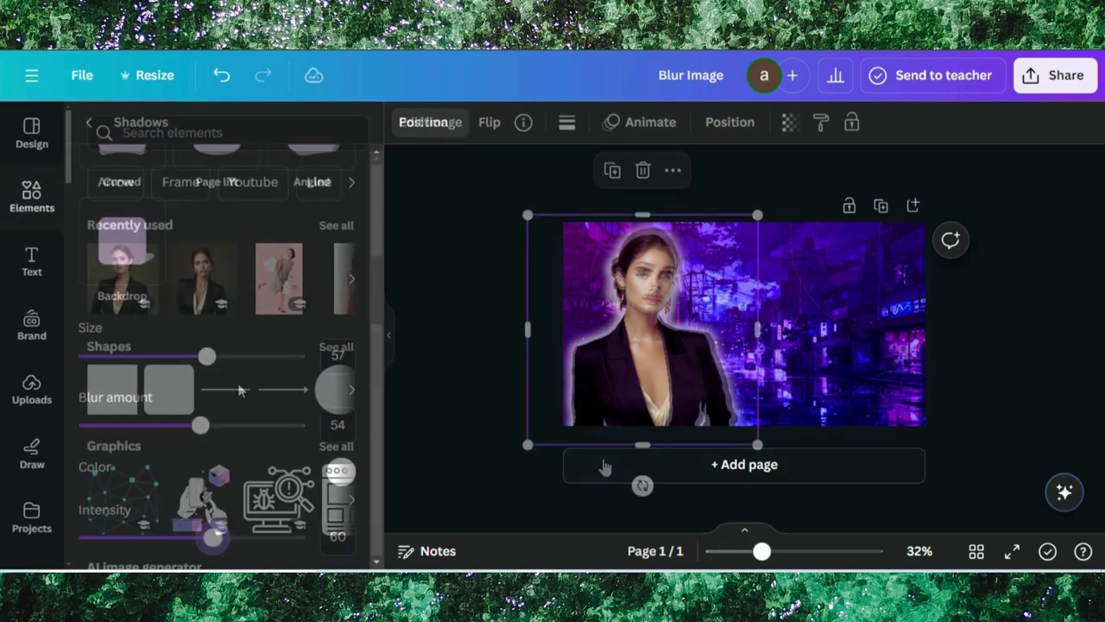
left_click(664, 474)
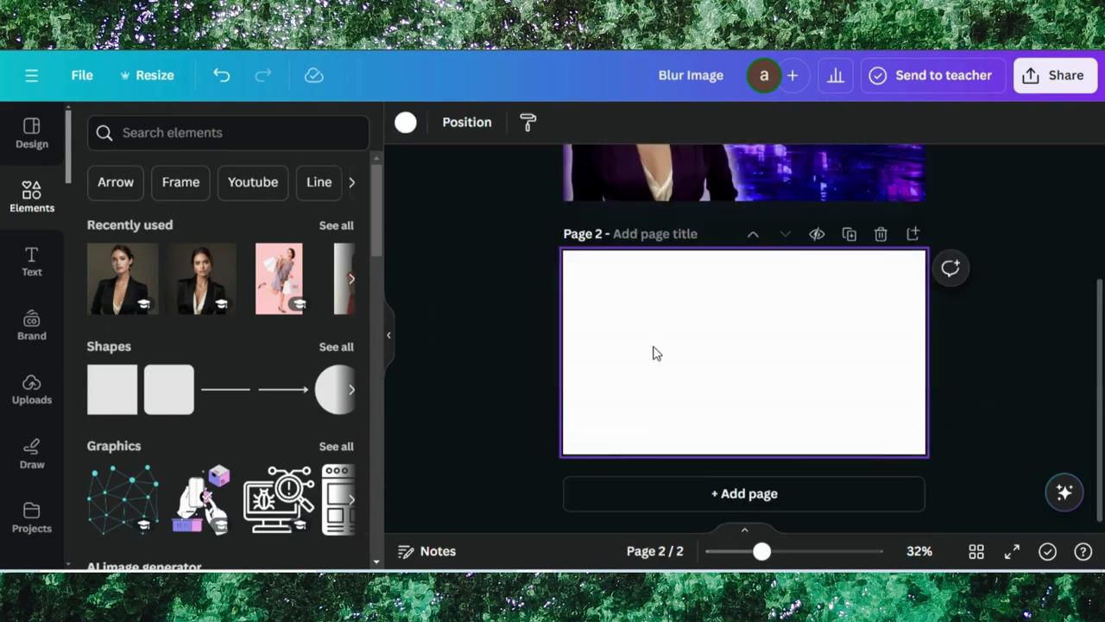
left_click(405, 122)
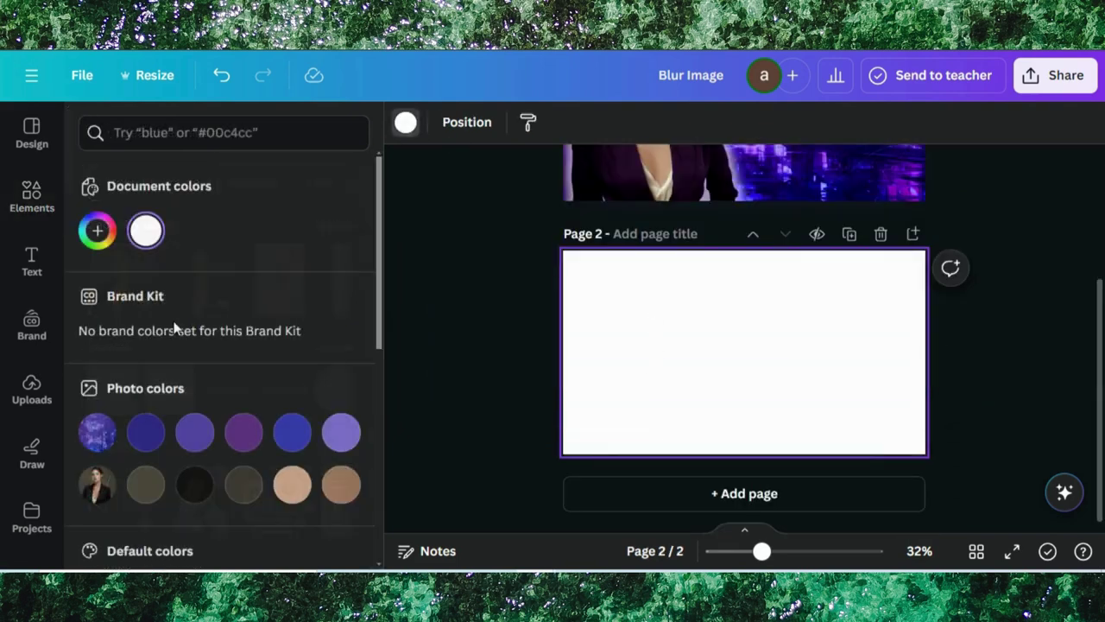
left_click(146, 484)
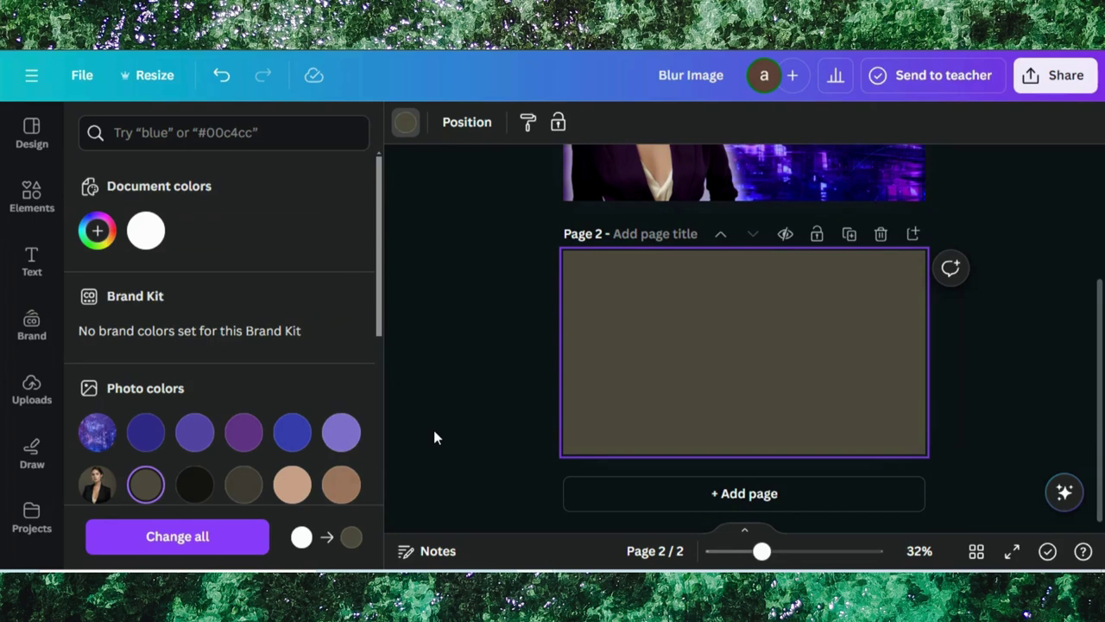
Step: Add a heading reading VIRAL to page 2 and enlarge it to a font size of about 95
left_click(31, 261)
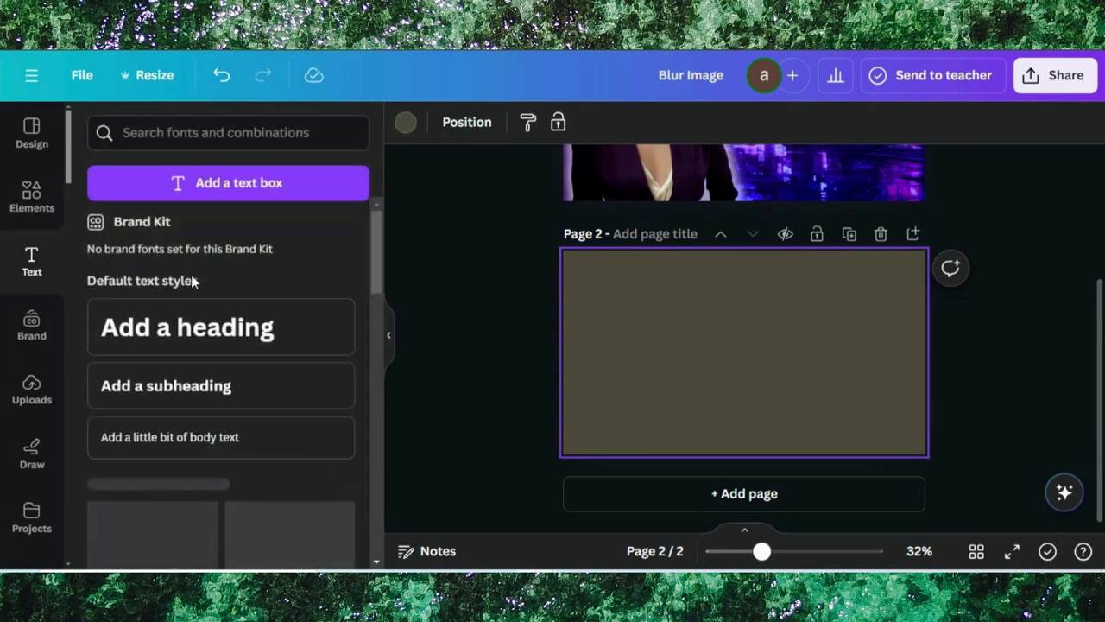
left_click(150, 342)
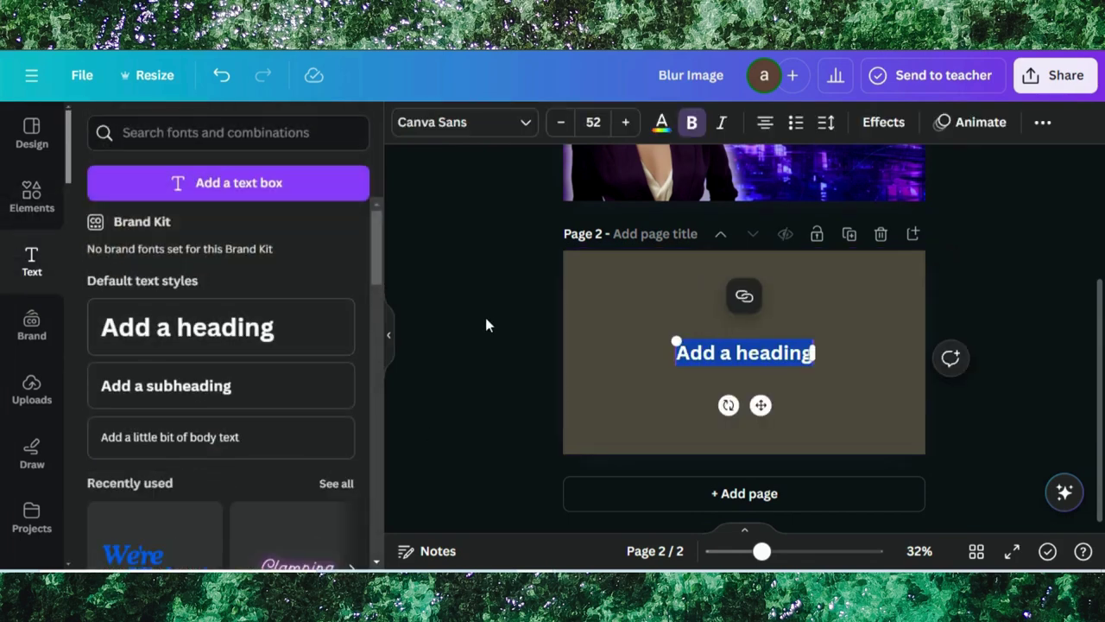
type("VIRA")
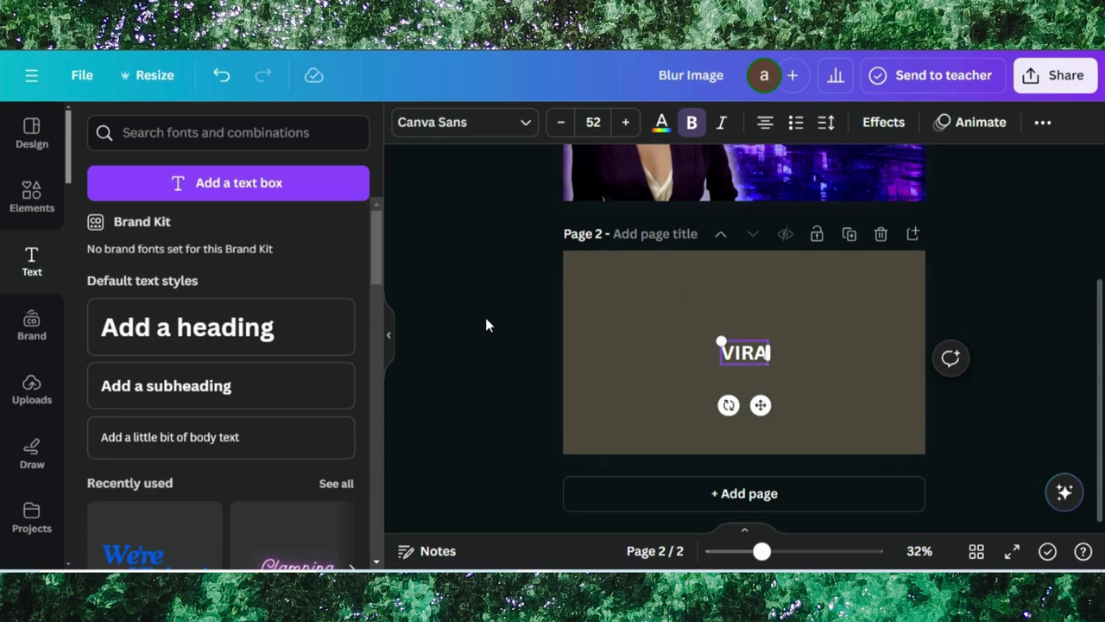
type("L")
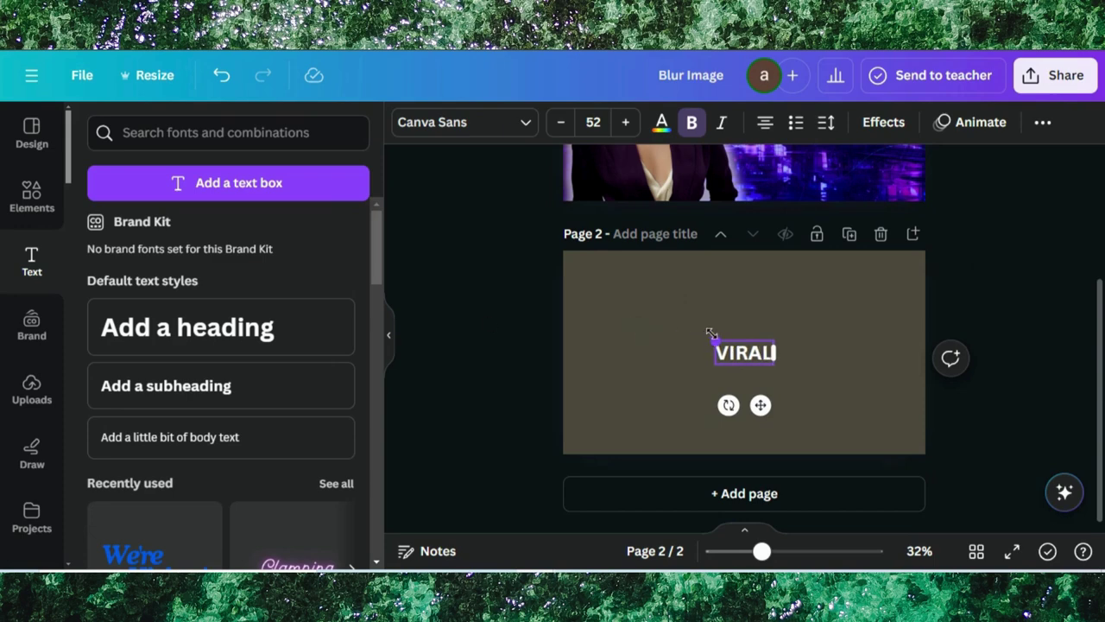
left_click_drag(710, 333, 666, 322)
left_click(590, 294)
left_click(692, 331)
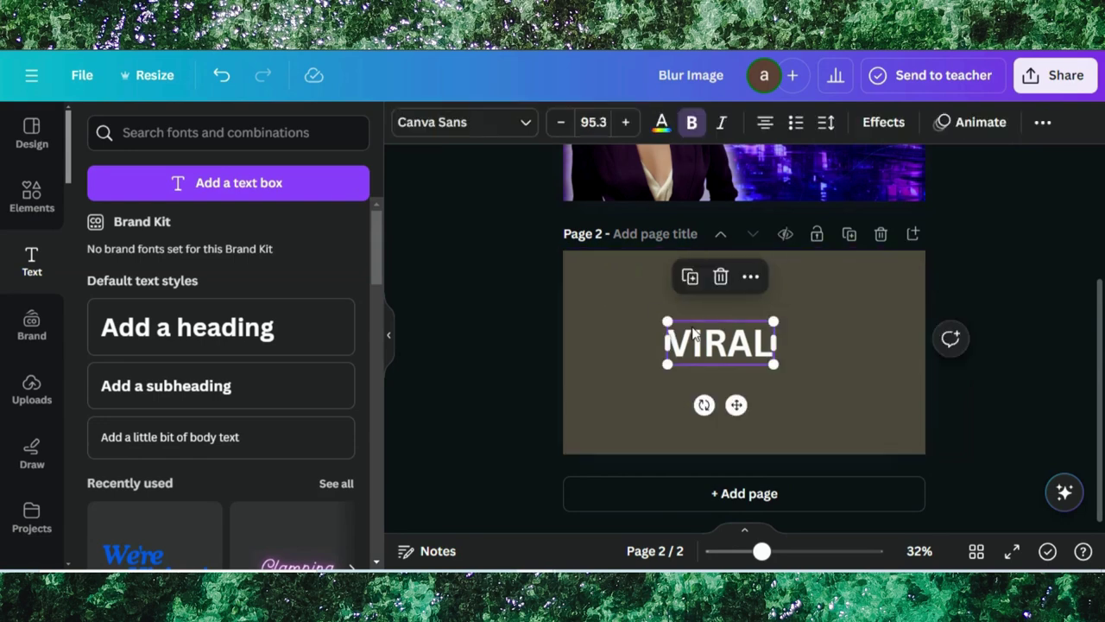
Step: Change the VIRAL heading's font to Anton and make it italic
left_click(492, 128)
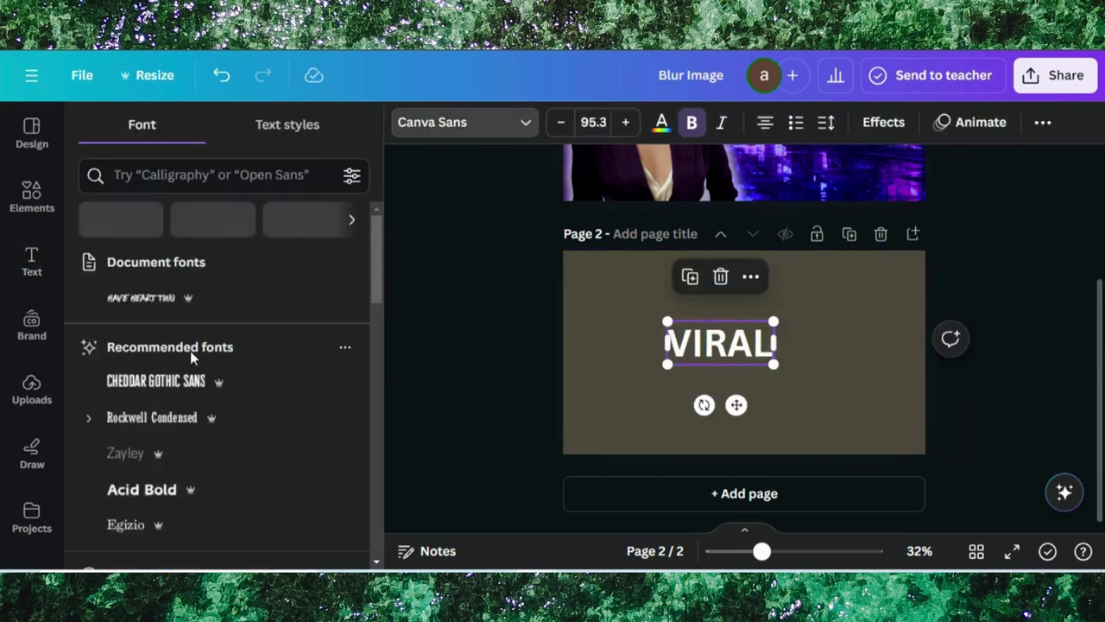
scroll(153, 375, "down", 3)
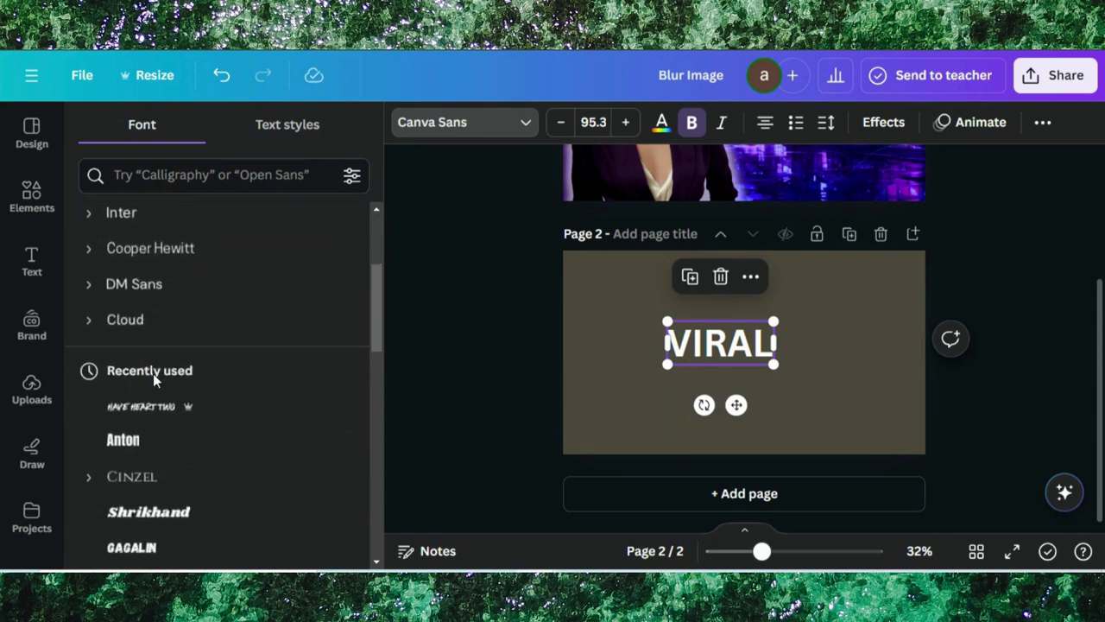
left_click(143, 445)
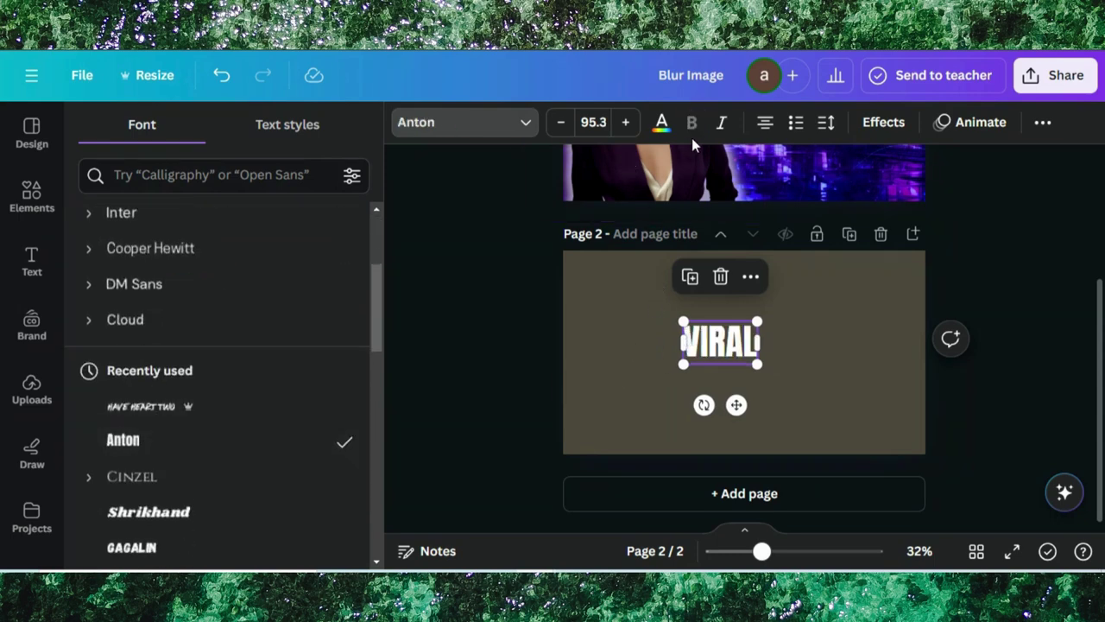
left_click(721, 122)
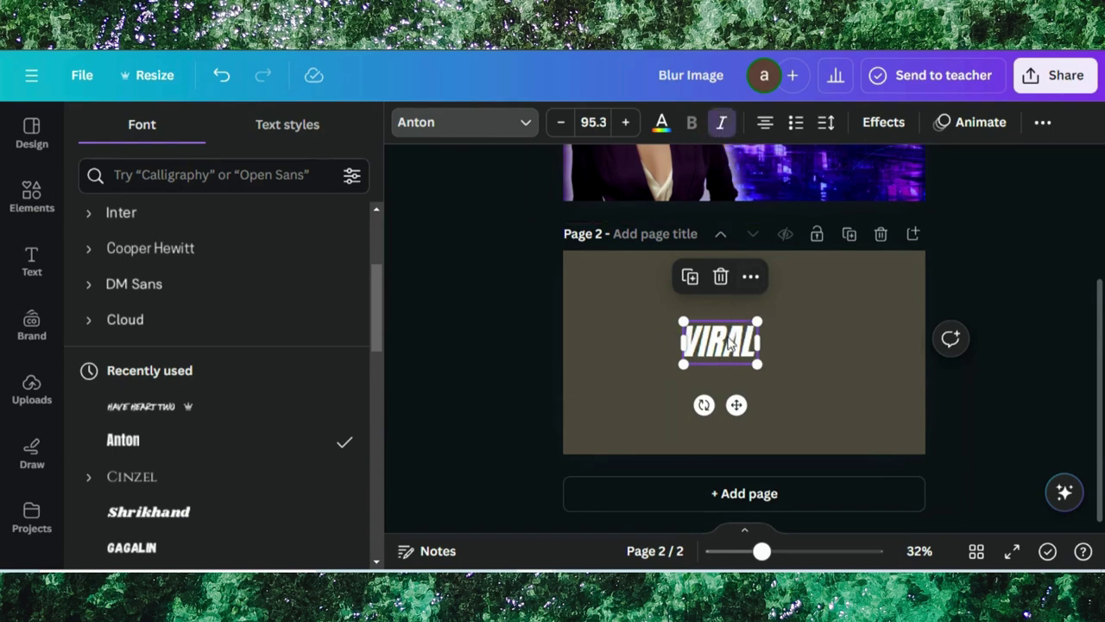
Step: Enlarge VIRAL to size 202 in the page's upper right area, and place a duplicate below it reading Youtube
left_click_drag(729, 343, 778, 354)
left_click(794, 208)
double_click(778, 352)
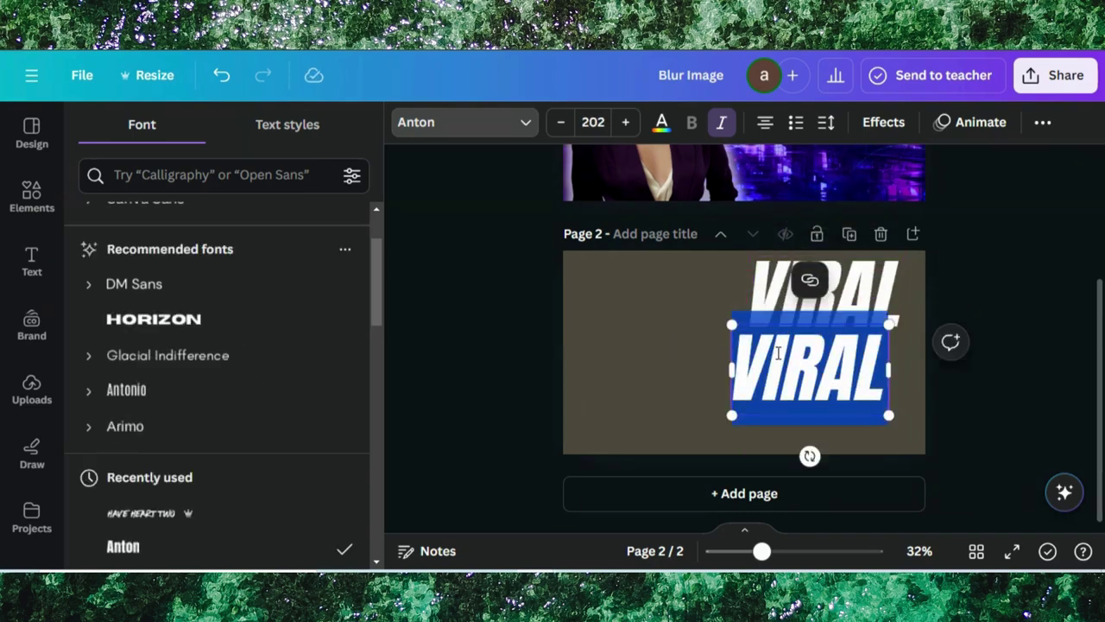
type("Y")
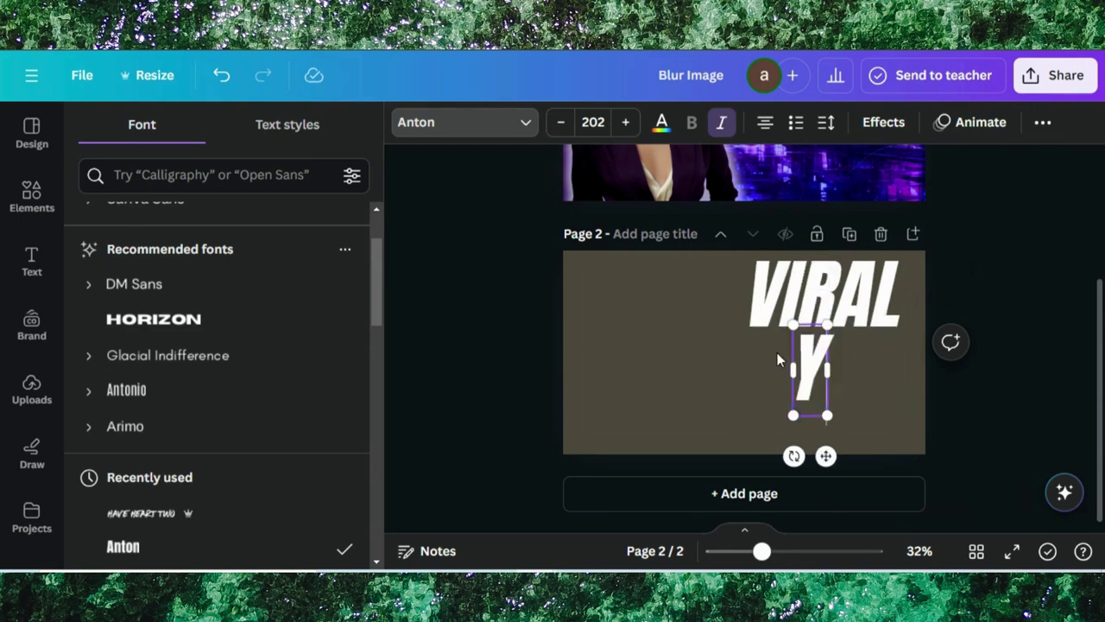
type("outube")
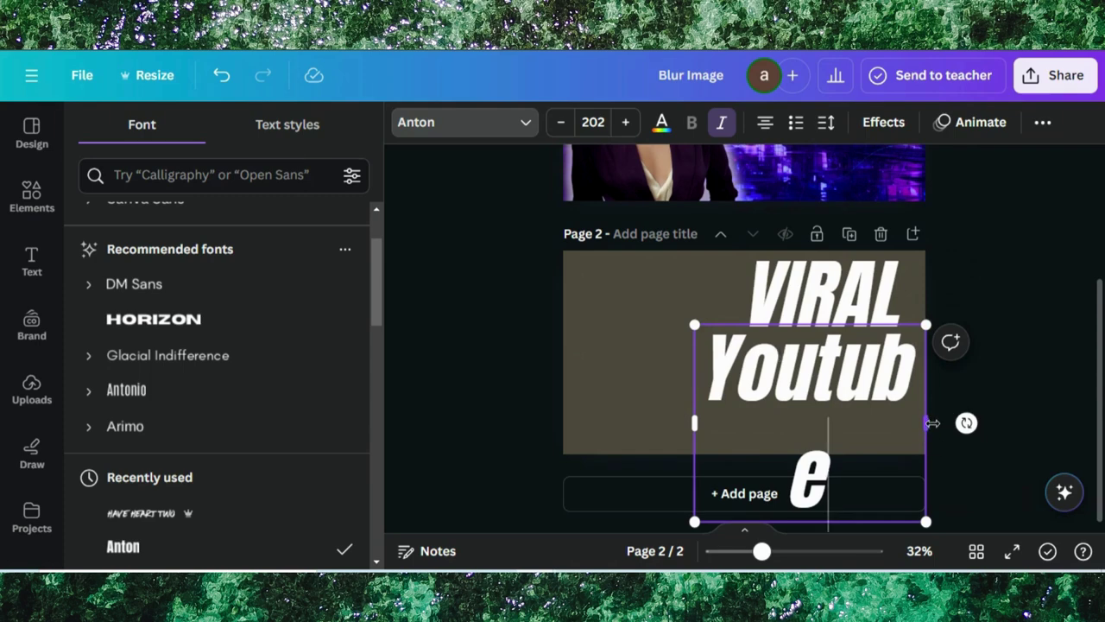
Step: Shrink the Youtube text to about size 113 on a single line and align it directly beneath VIRAL
left_click_drag(933, 423, 839, 376)
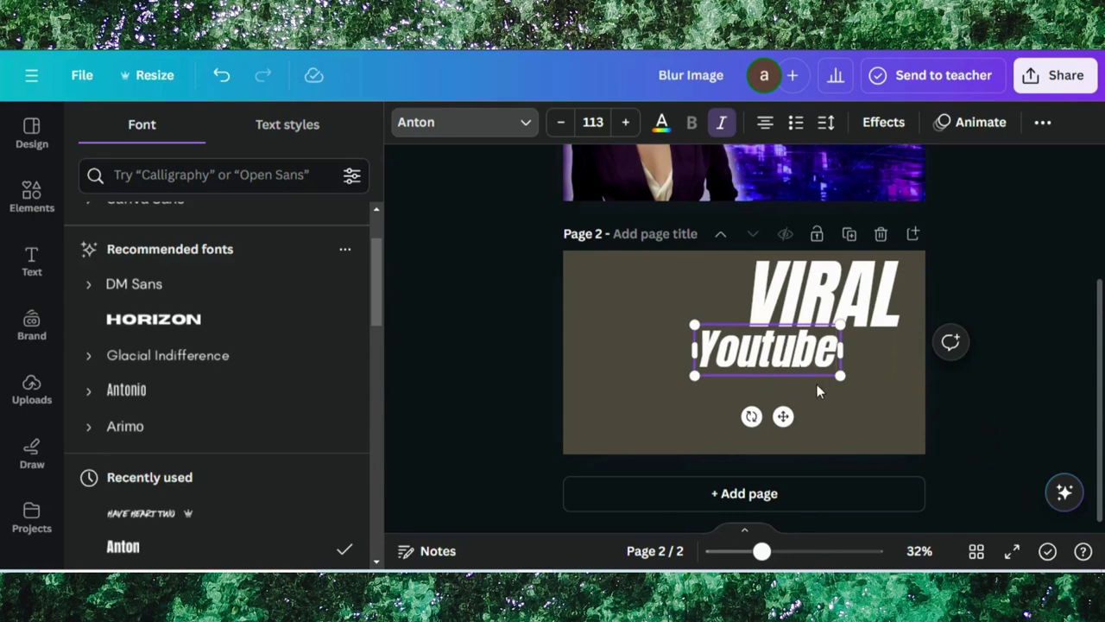
left_click_drag(792, 350, 898, 376)
left_click(917, 376)
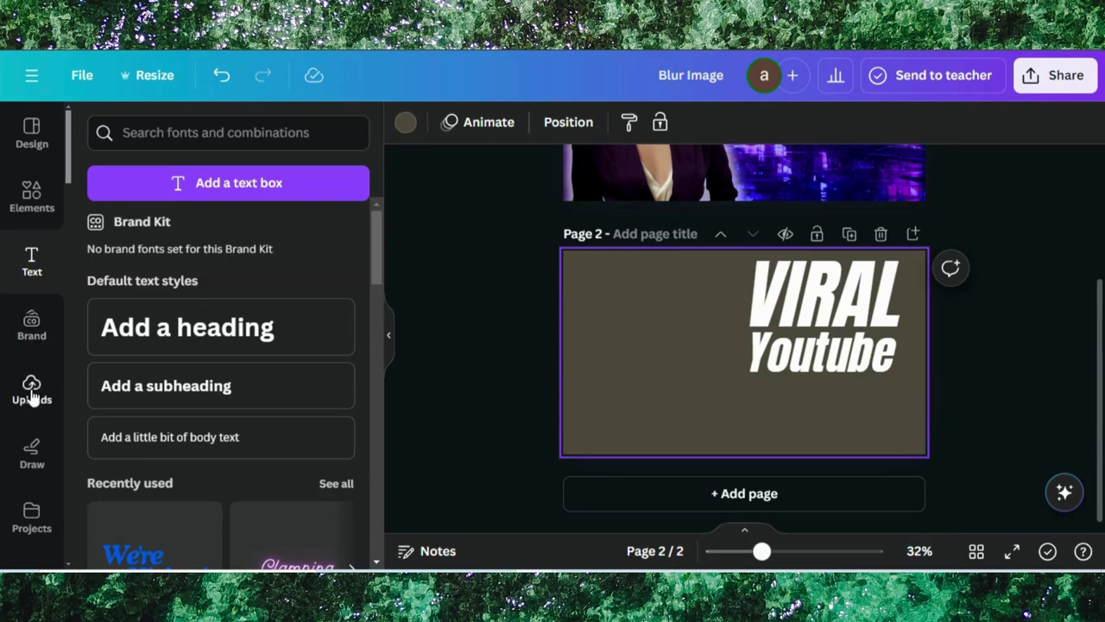
Step: Search the Canva apps for TypeGradient and open that app
scroll(25, 406, "down", 3)
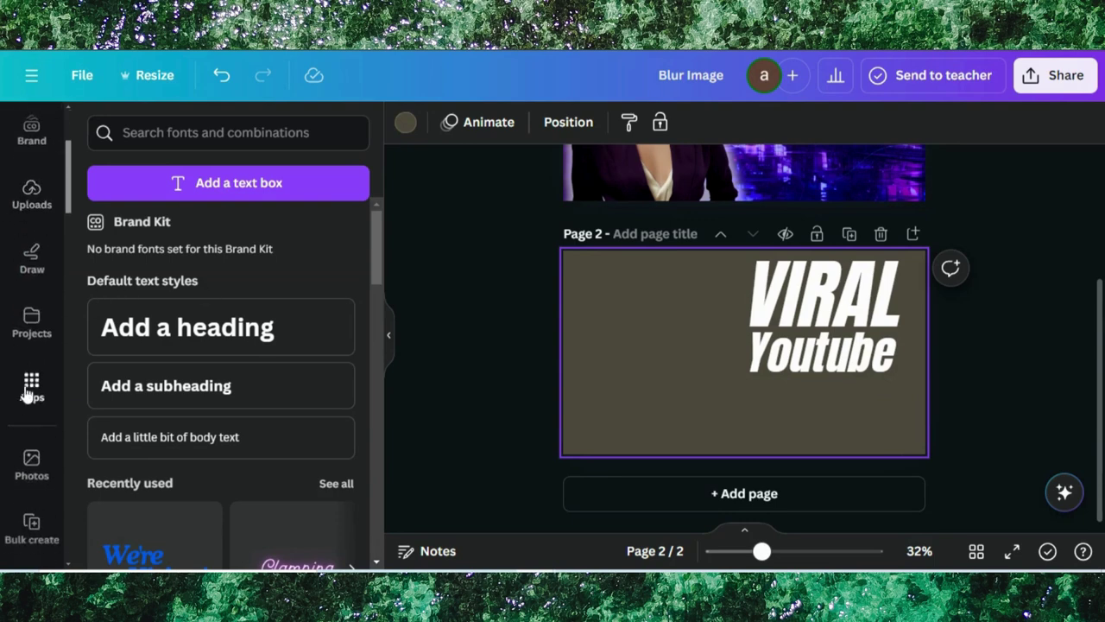
left_click(35, 394)
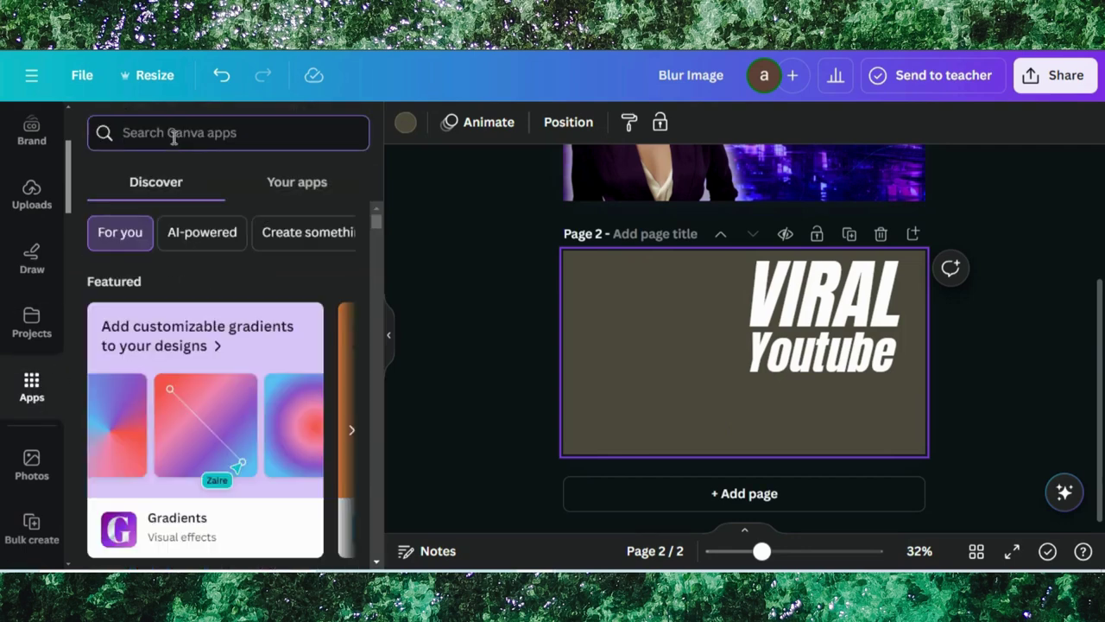
type("type")
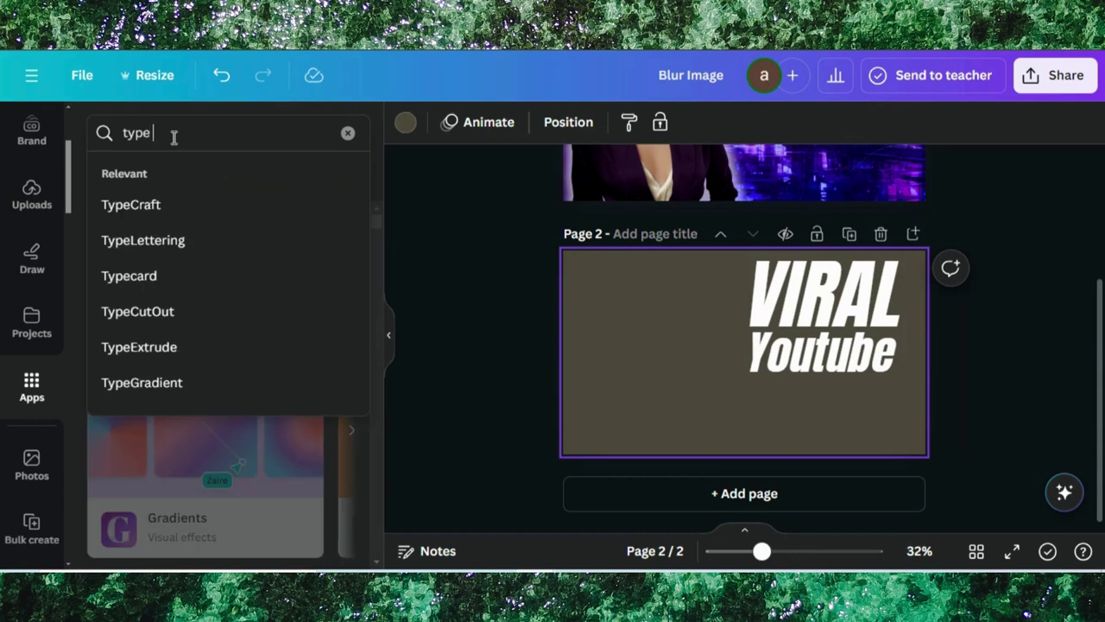
key("Escape")
left_click(162, 207)
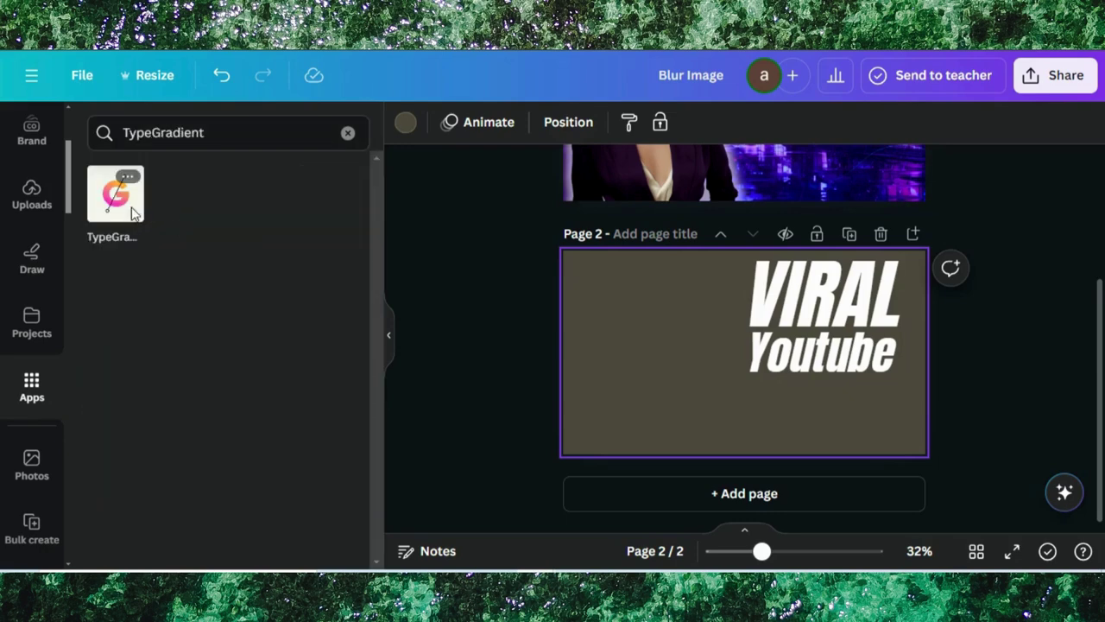
left_click(131, 206)
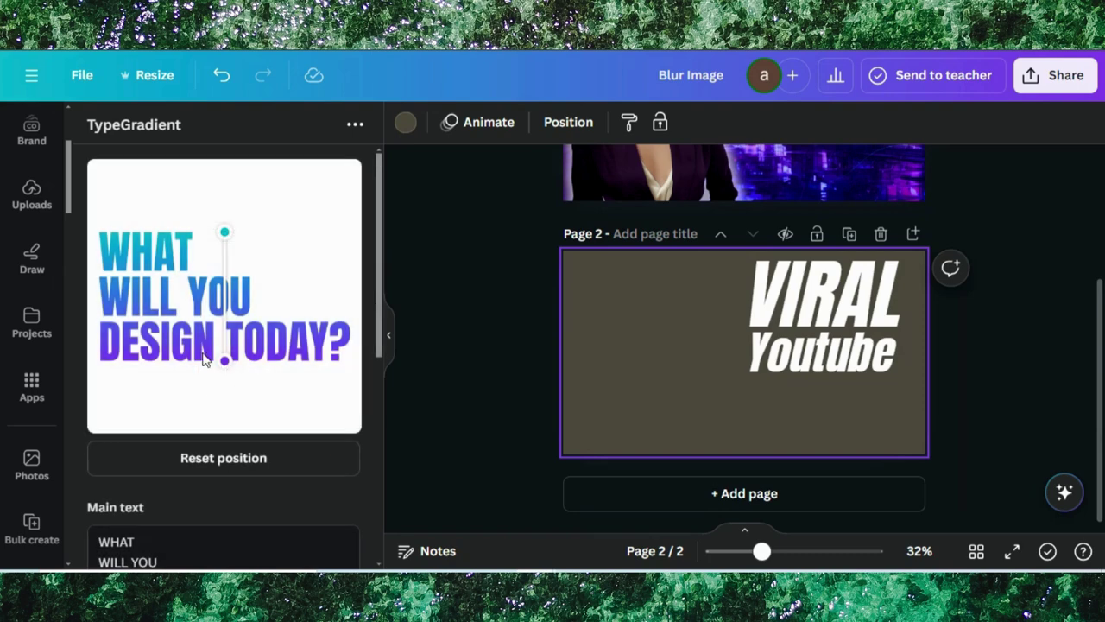
Step: Replace TypeGradient's sample main text with THUMBNAIL
scroll(205, 360, "down", 3)
left_click_drag(207, 402, 93, 361)
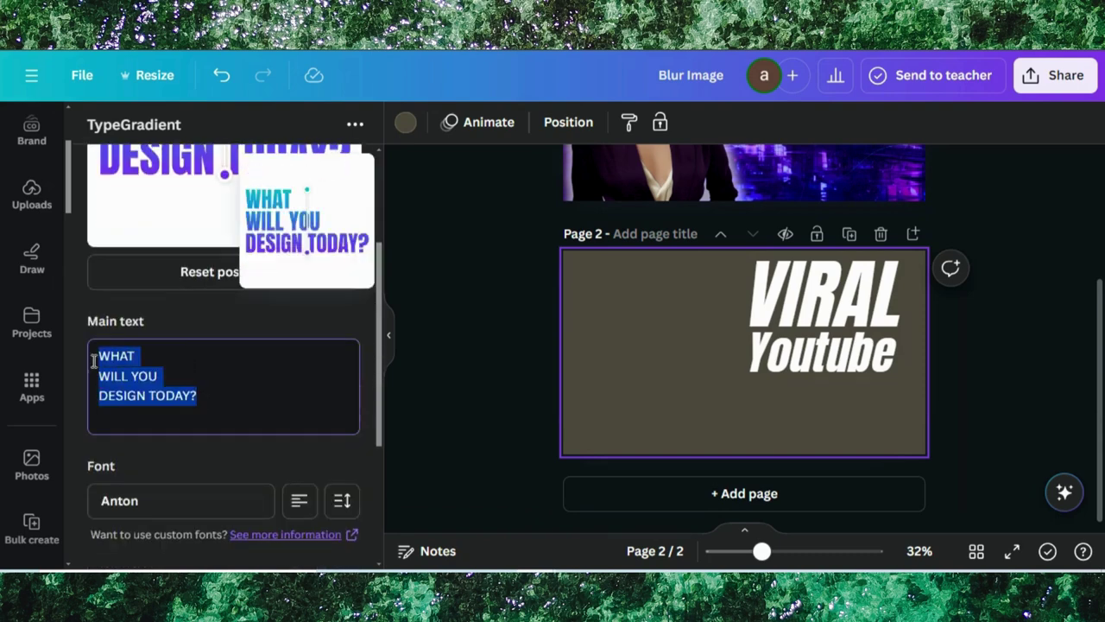
type("THUMBA")
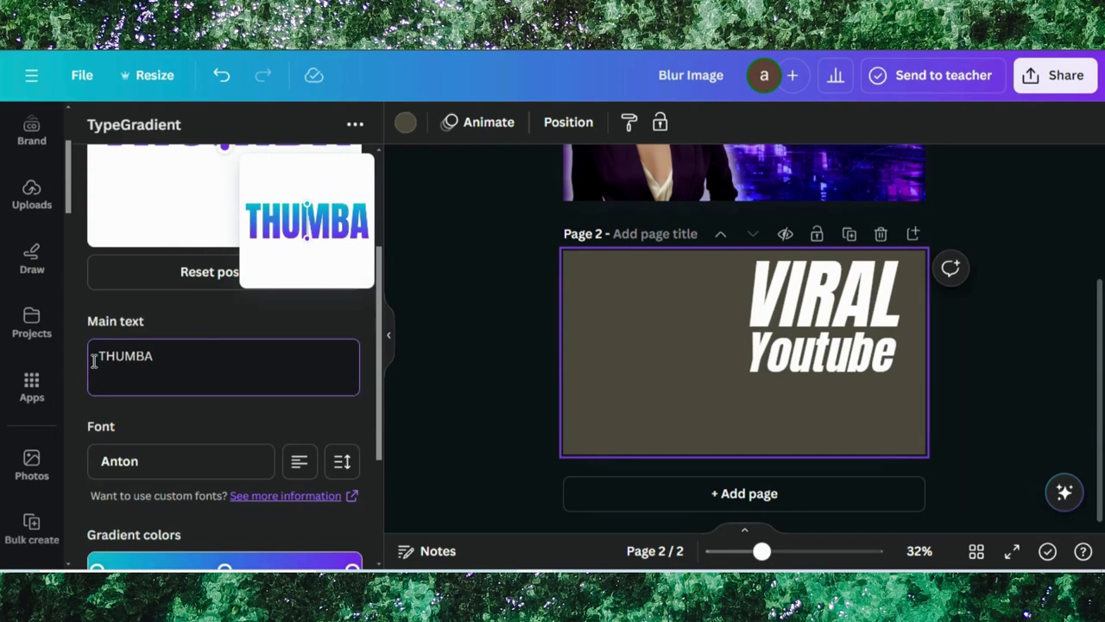
key("BackSpace")
type("NAIL")
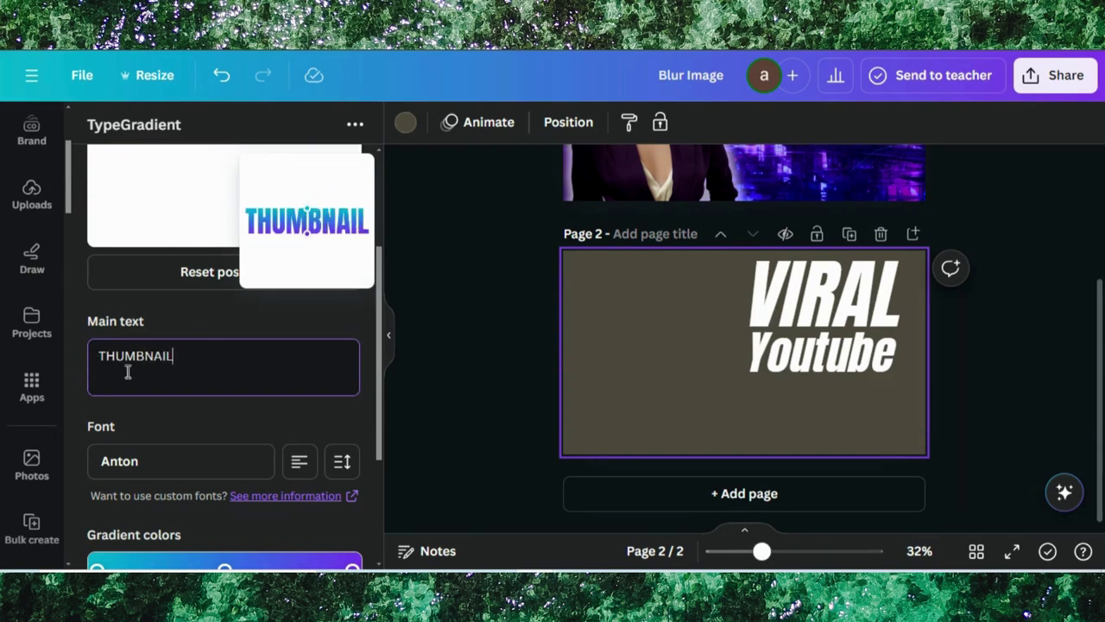
Step: Set the THUMBNAIL gradient's three colors to orange-red #cc3d00, yellow #e3c733 and lime green #bbef26
scroll(148, 415, "down", 3)
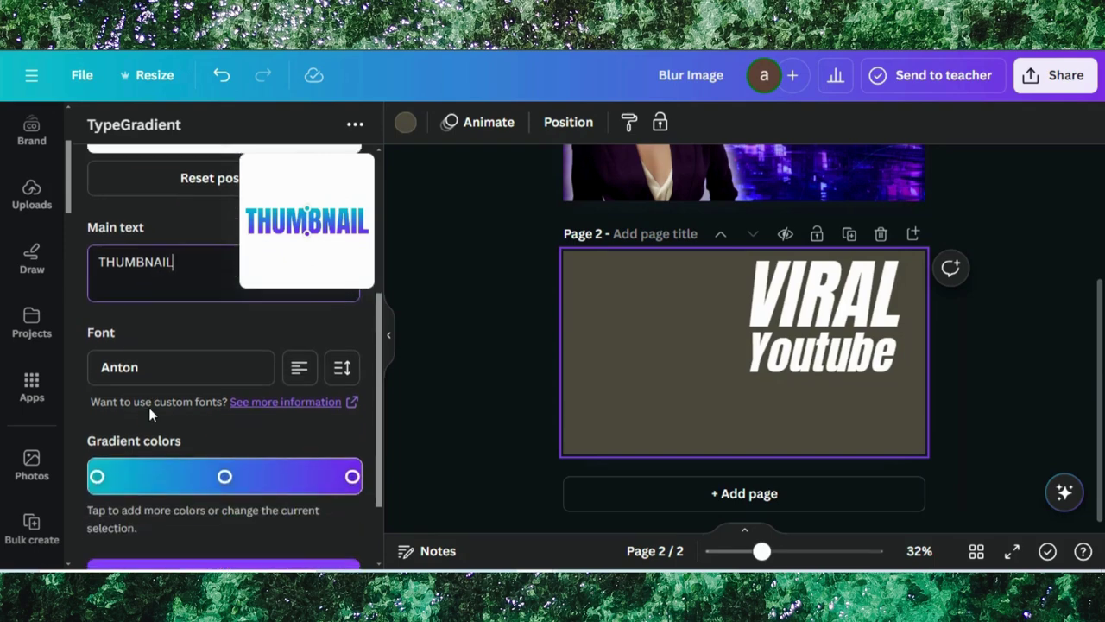
left_click(98, 385)
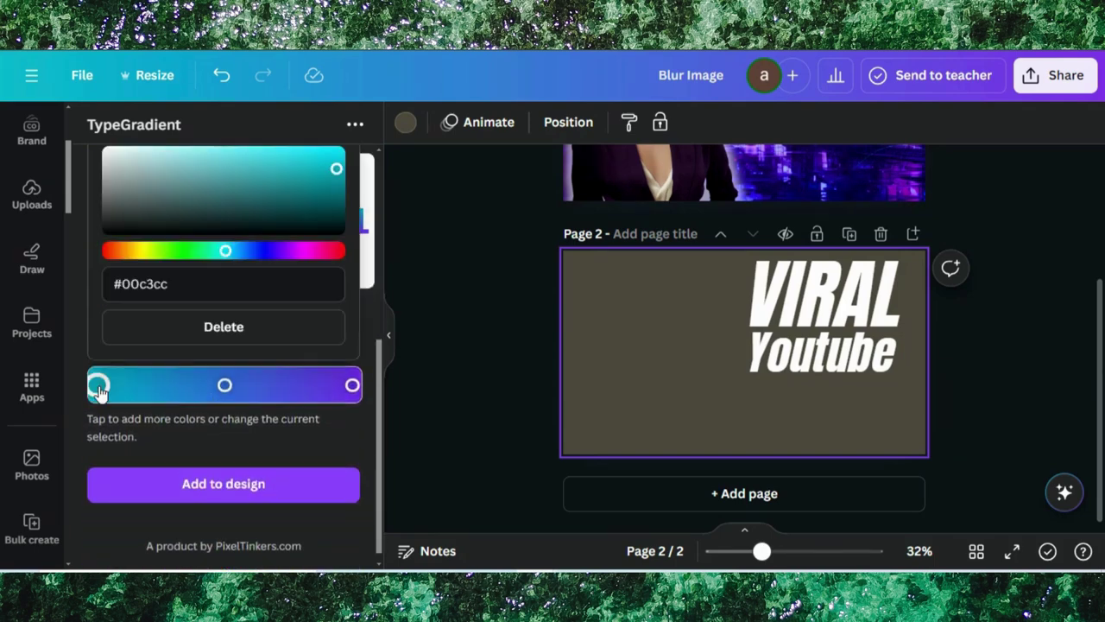
left_click(123, 251)
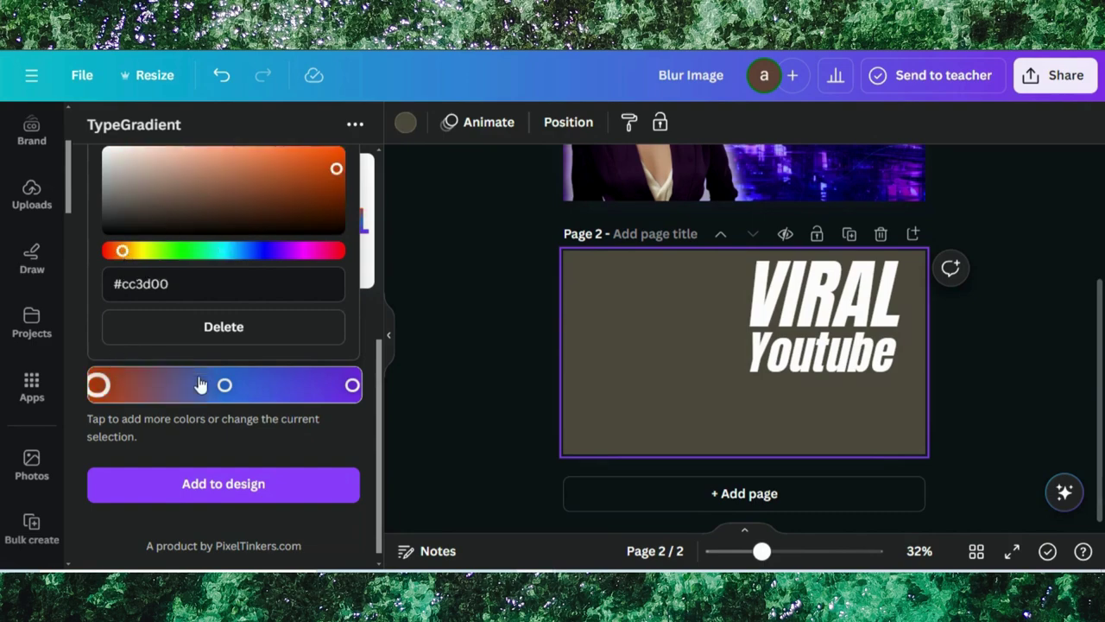
left_click(224, 385)
left_click(145, 251)
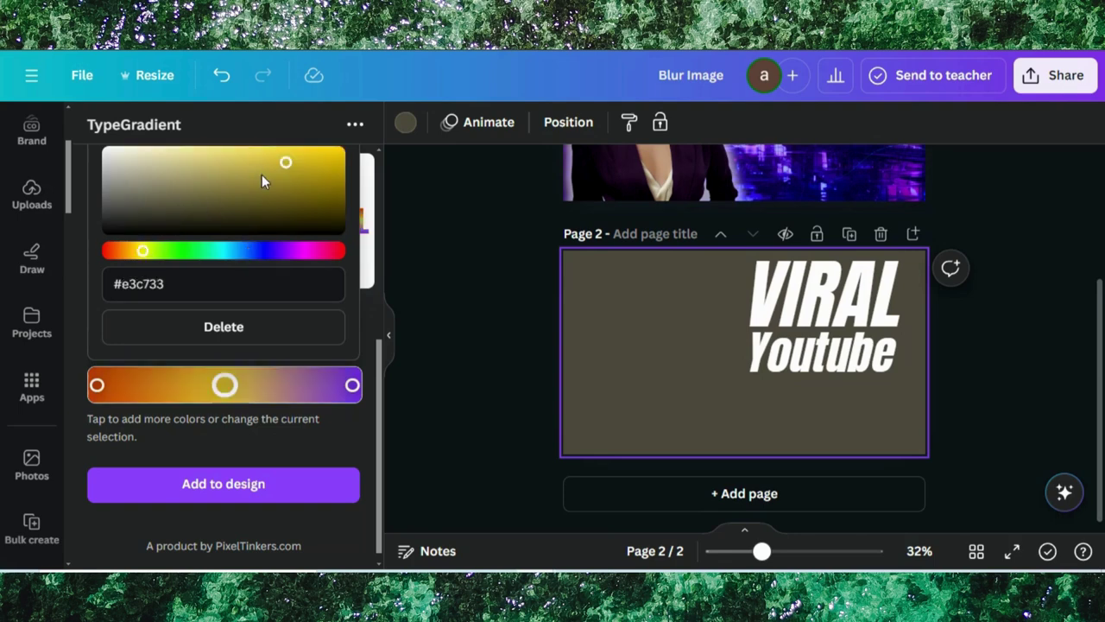
left_click(352, 385)
left_click(147, 250)
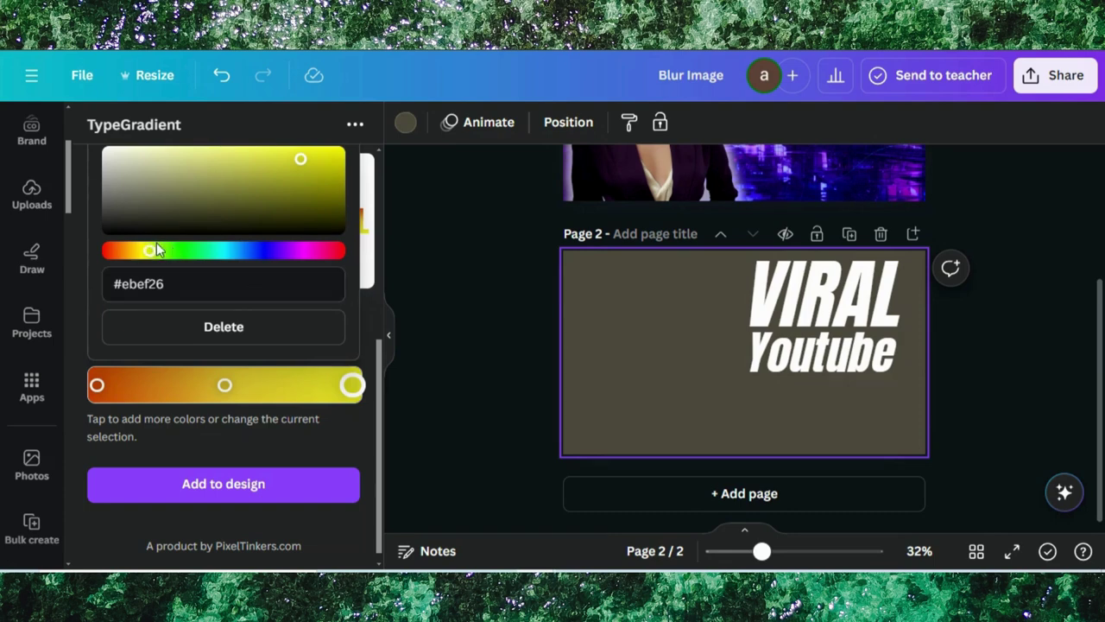
left_click(158, 250)
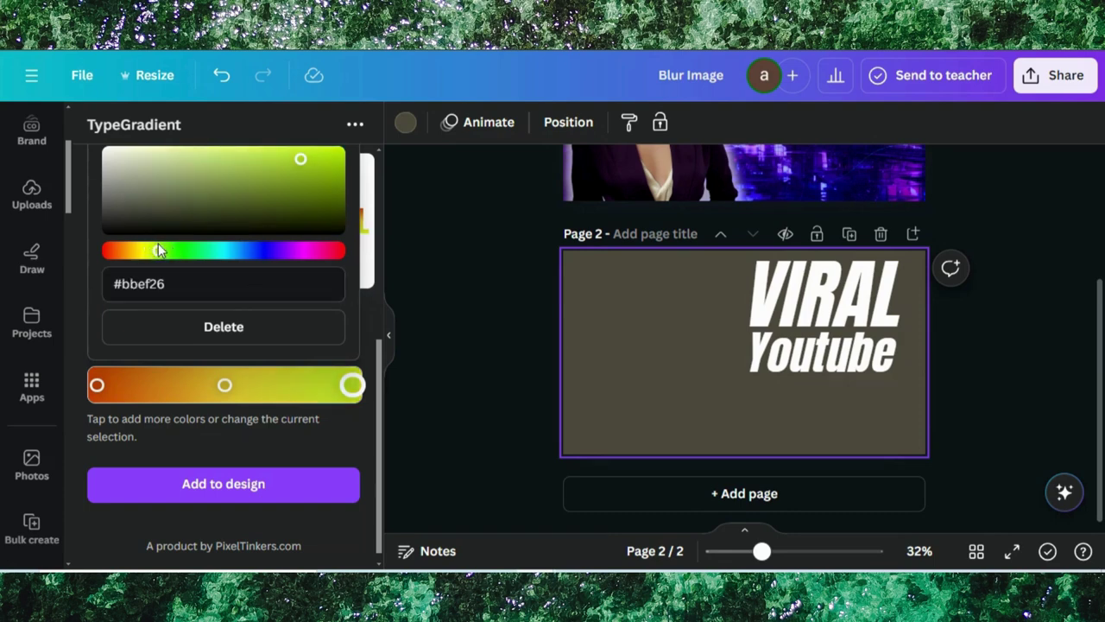
left_click(241, 436)
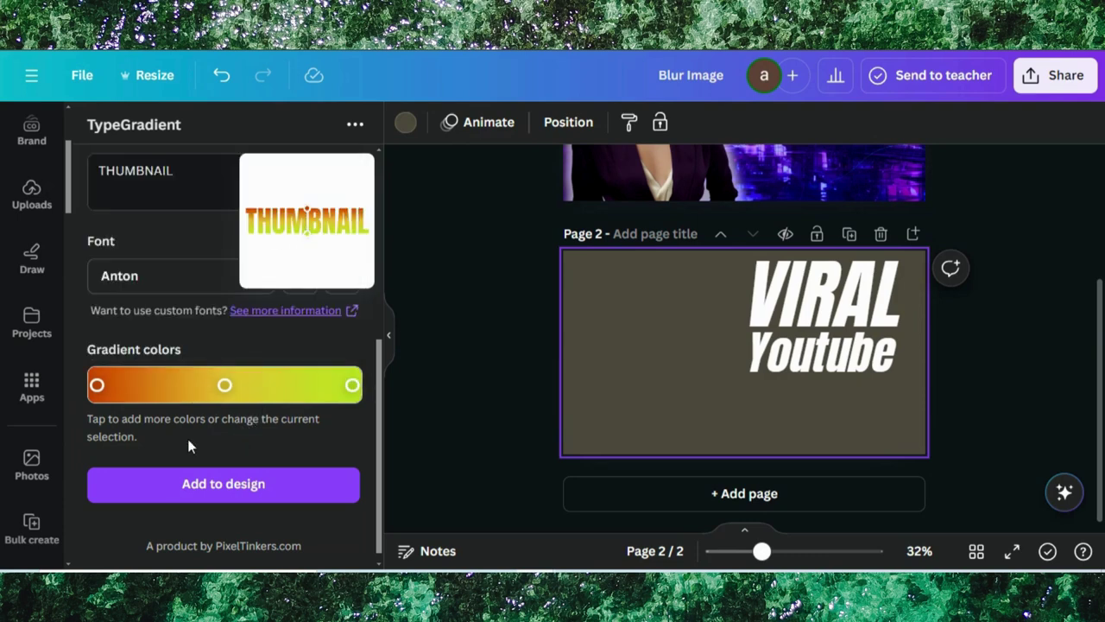
Step: Redirect the THUMBNAIL gradient so lime green starts at the word's left end and orange-red finishes at its right
scroll(192, 427, "up", 4)
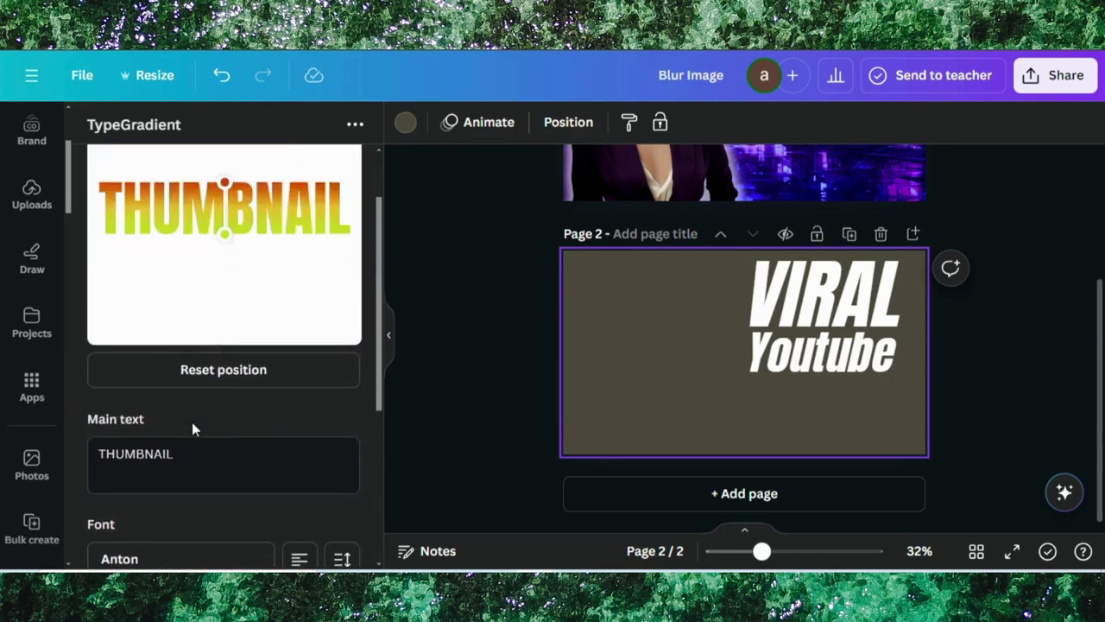
scroll(192, 427, "up", 2)
left_click_drag(226, 327, 219, 314)
Step: Add the gradient THUMBNAIL text to page 2 and place it enlarged directly beneath Youtube, aligned to the right
scroll(259, 367, "down", 3)
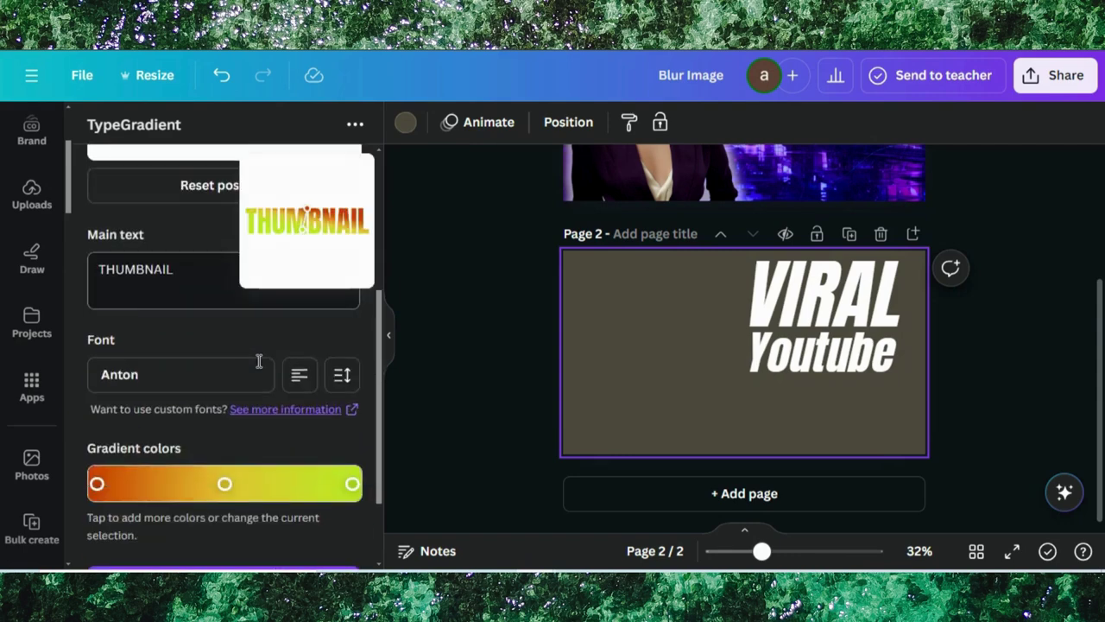
scroll(224, 509, "down", 2)
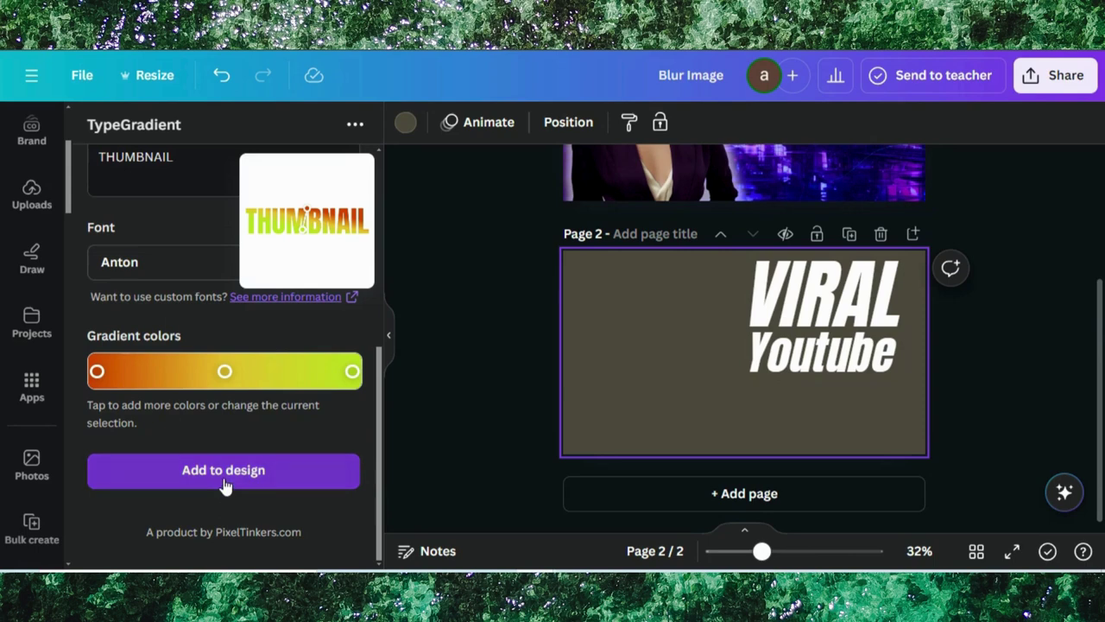
left_click(224, 475)
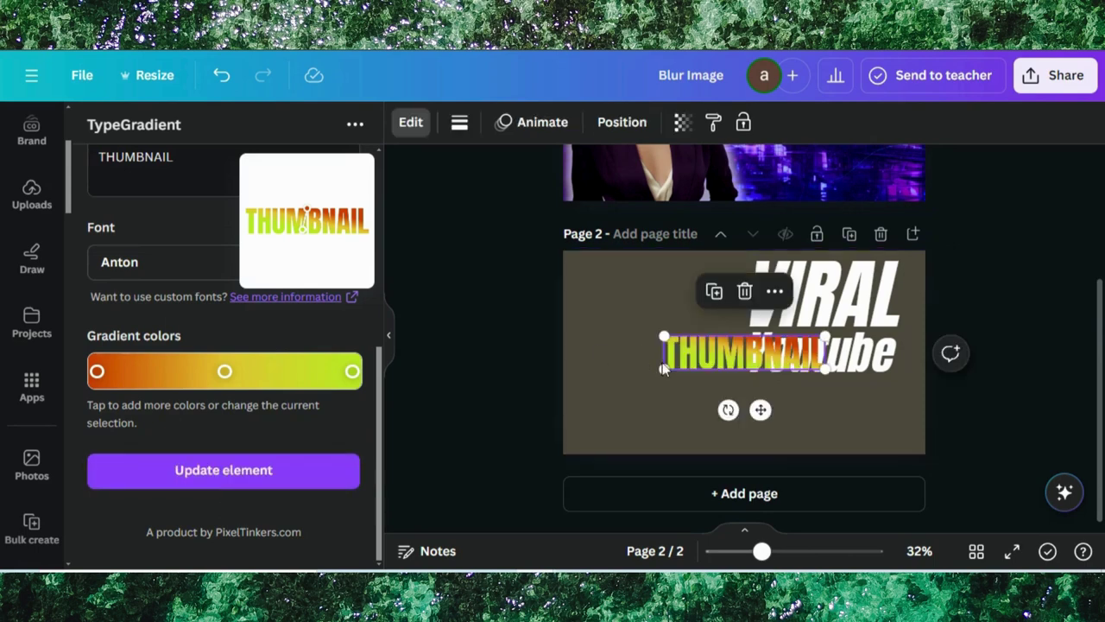
left_click_drag(773, 364, 844, 407)
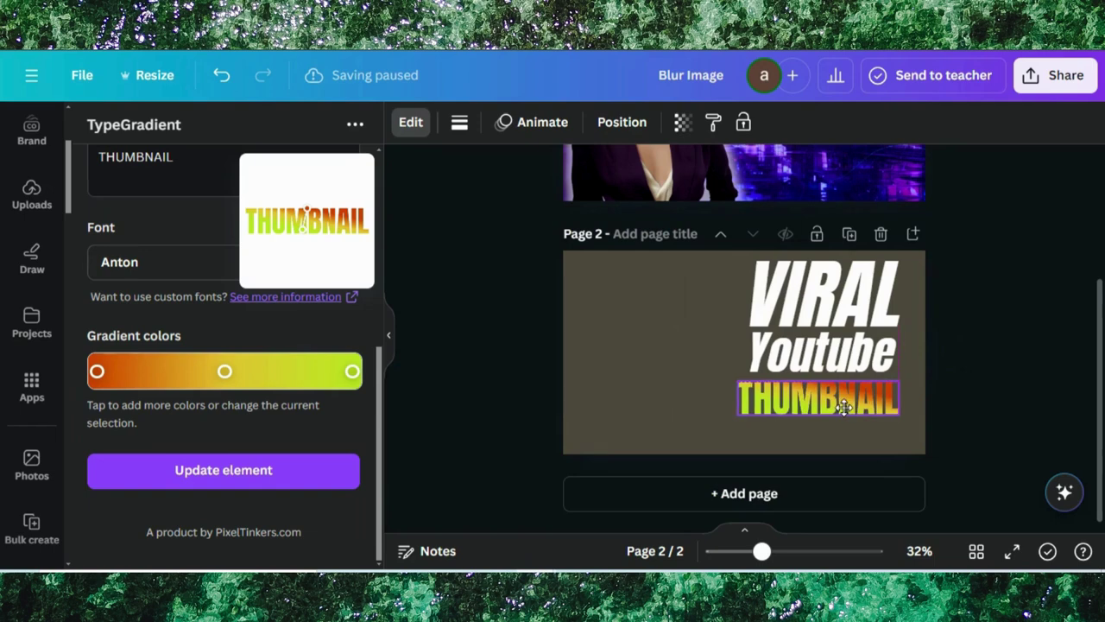
Step: Change the background color of page 2 to white
left_click(633, 313)
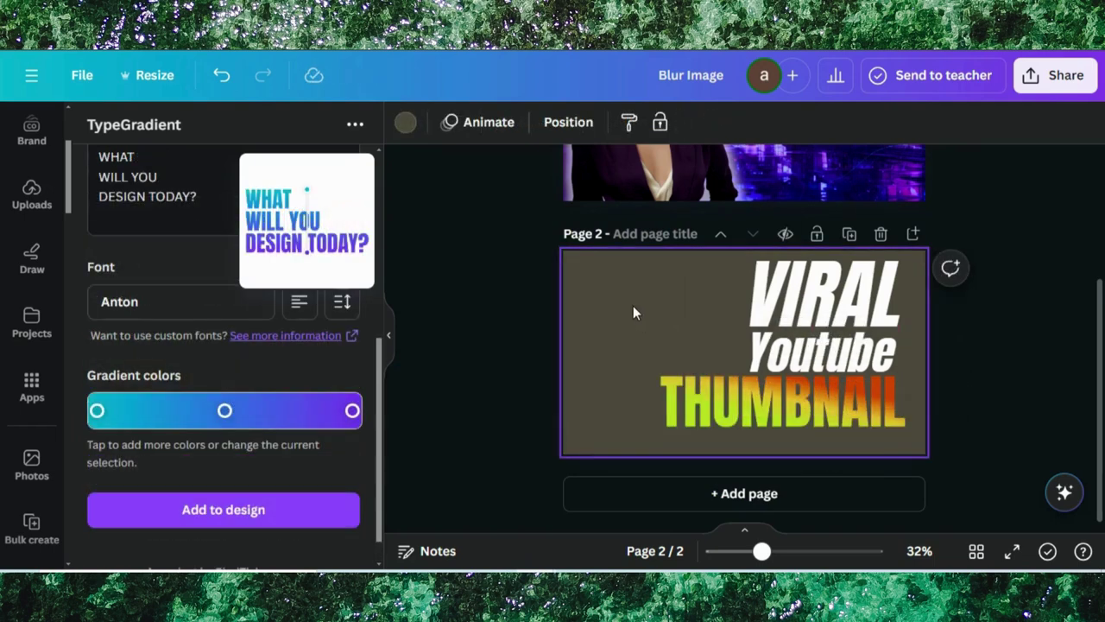
left_click(405, 122)
left_click(194, 231)
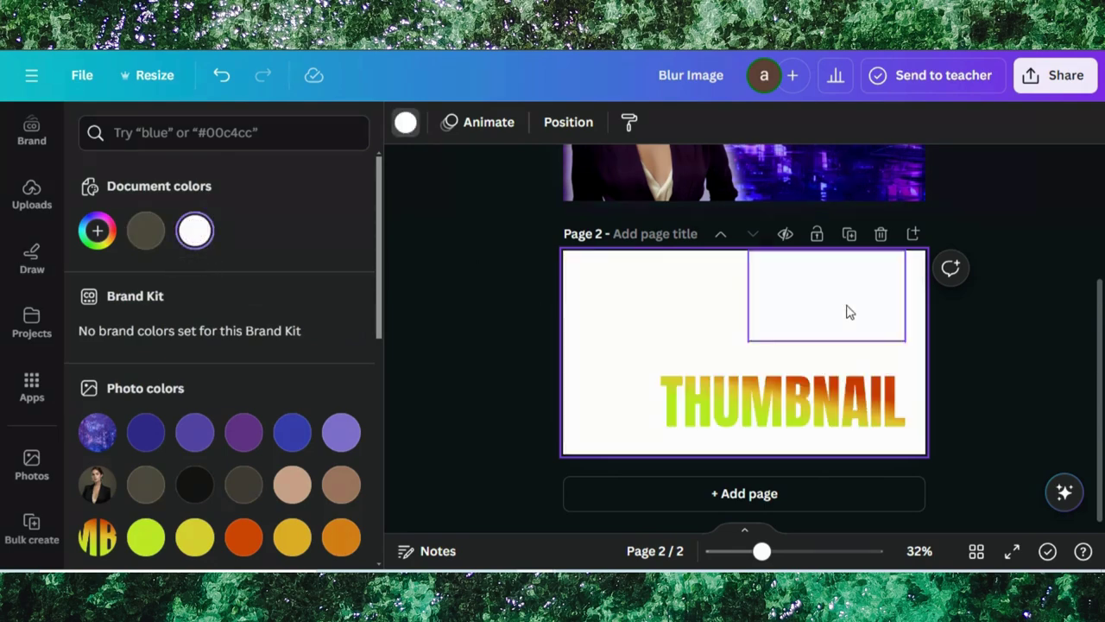
Step: Download only page 2 as a 1,280 × 720 px PNG with a transparent background
left_click(1051, 77)
scroll(949, 251, "down", 3)
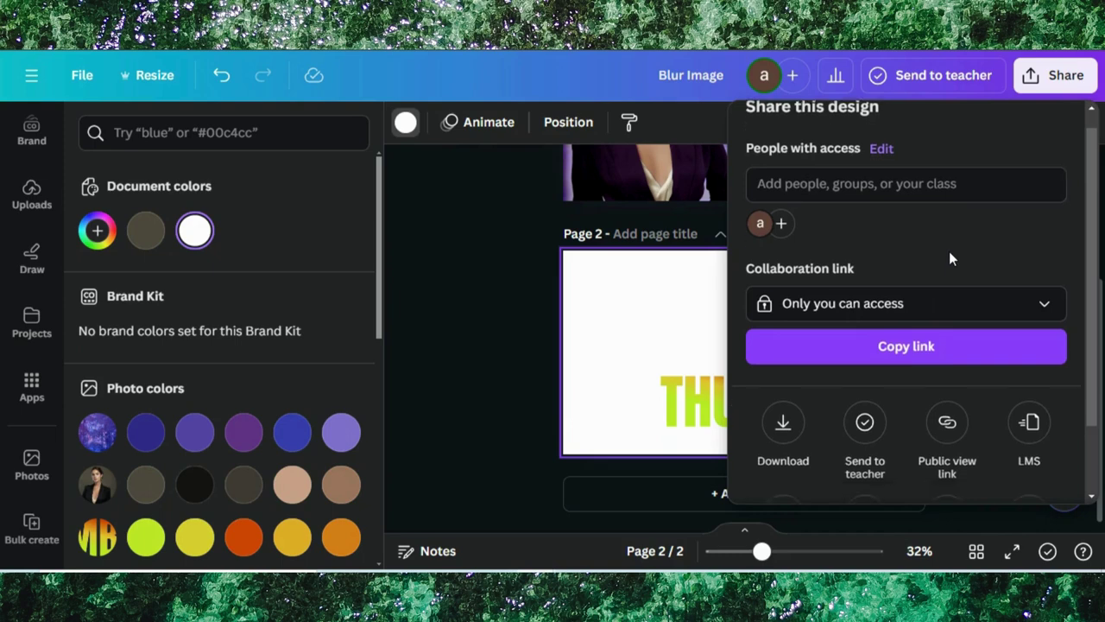
left_click(783, 338)
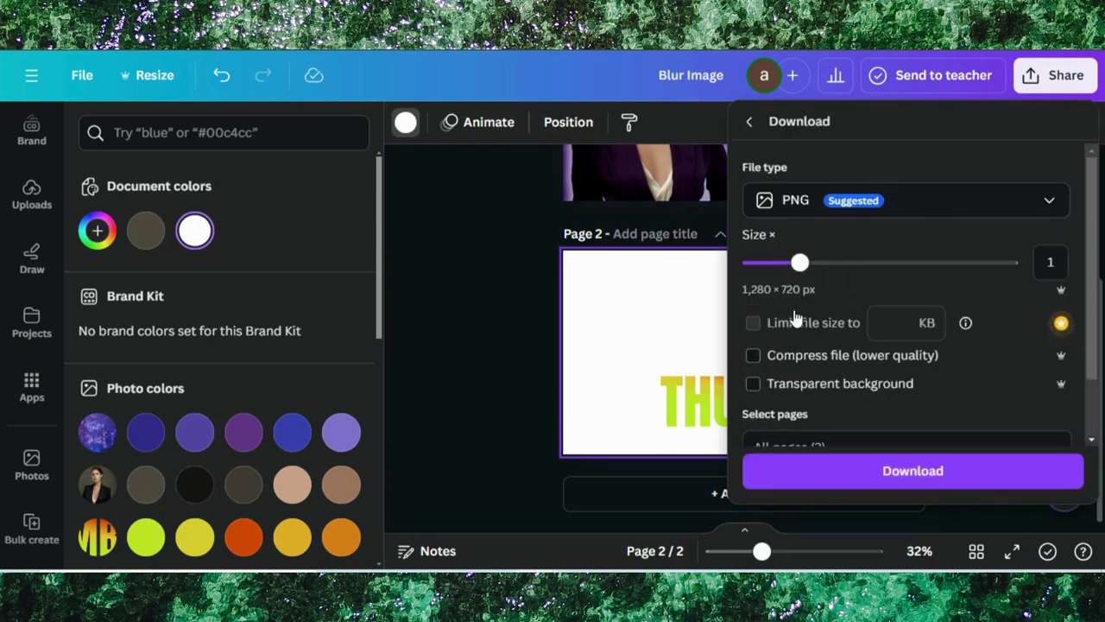
left_click(764, 355)
left_click(764, 354)
scroll(819, 329, "down", 1)
left_click(844, 374)
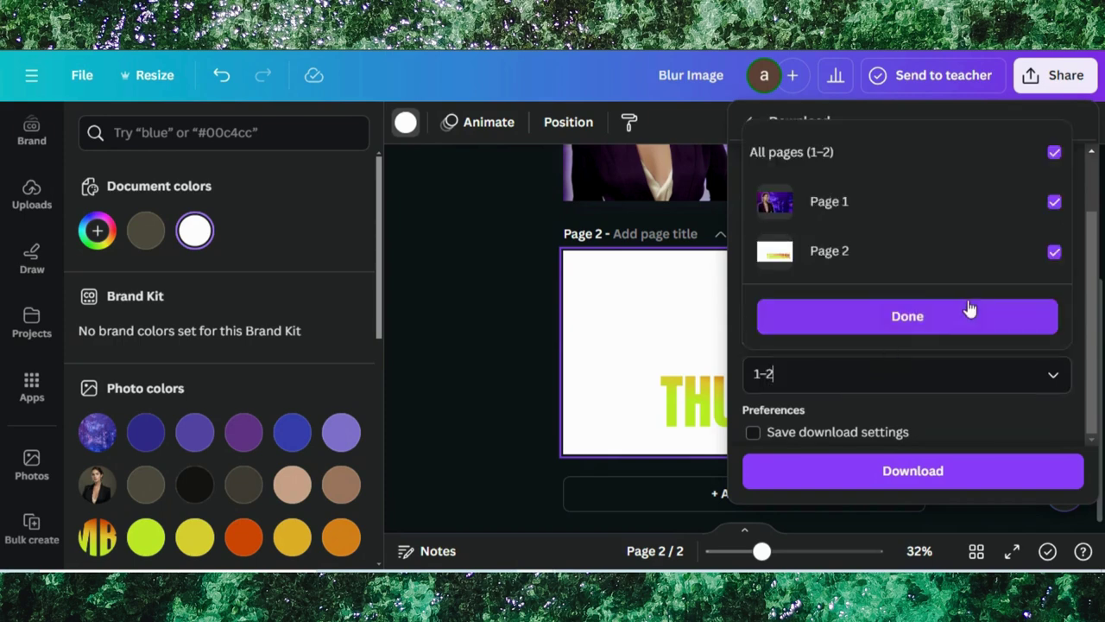
left_click(1054, 154)
left_click(1055, 251)
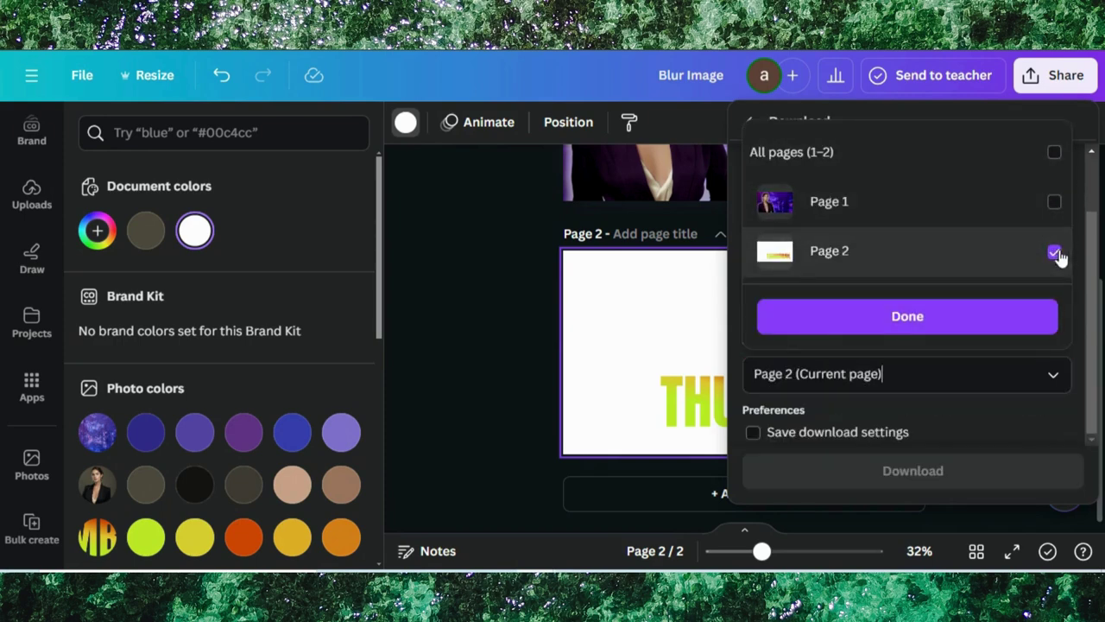
left_click(935, 316)
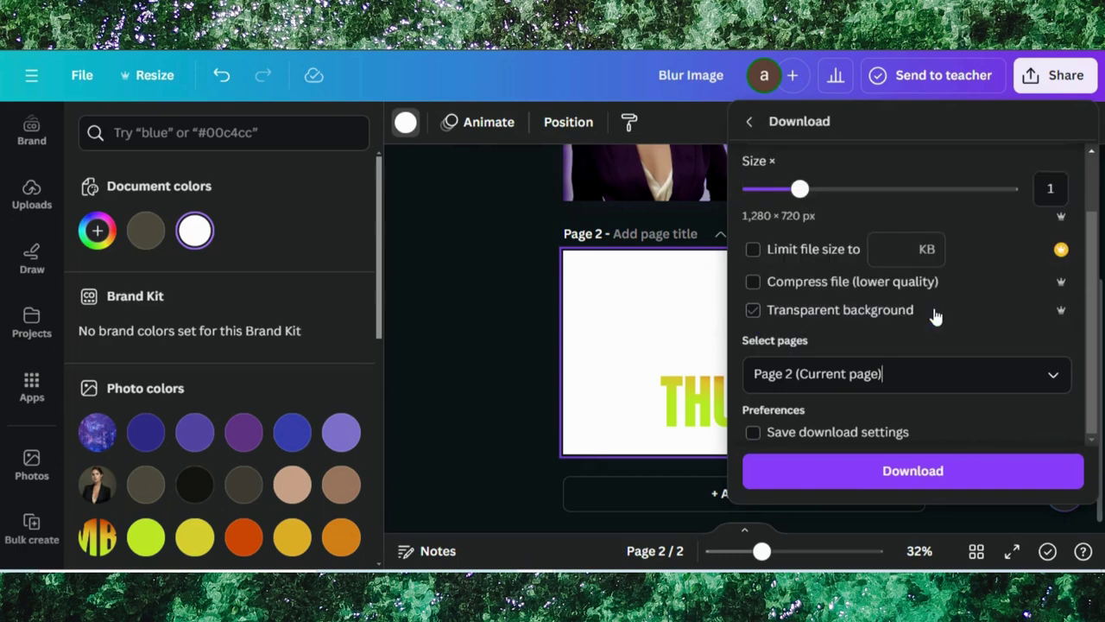
left_click(781, 312)
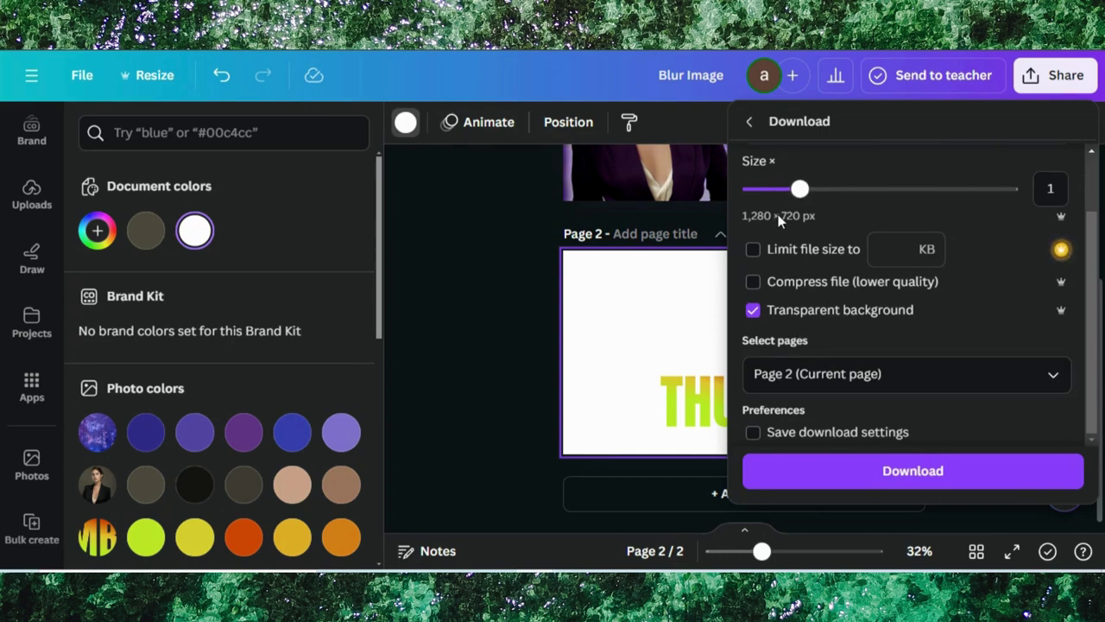
left_click(821, 474)
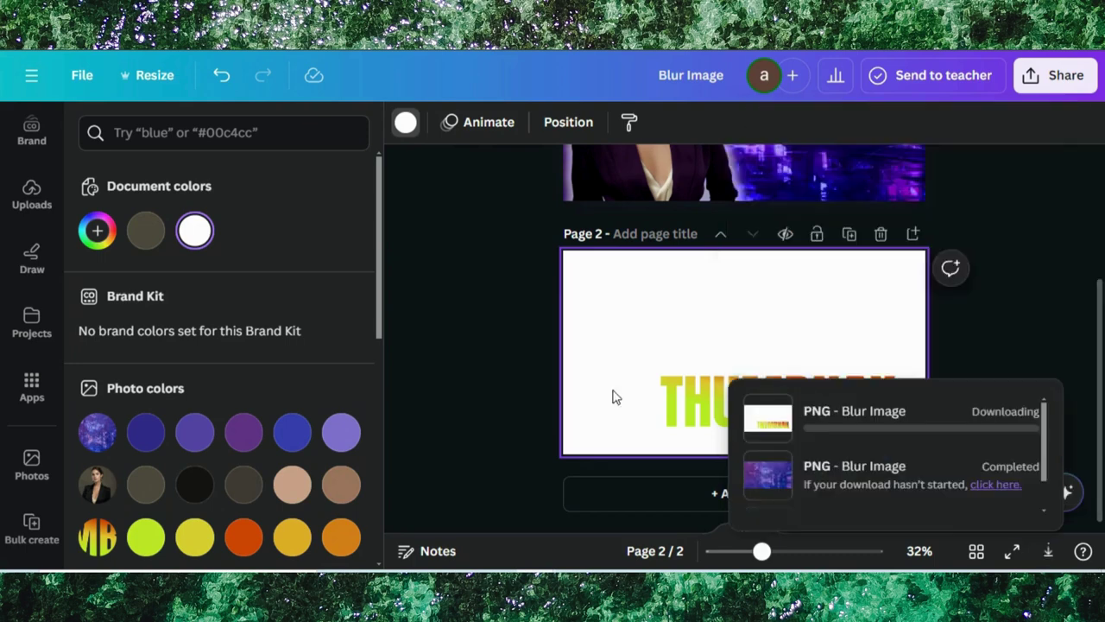
Step: Upload the downloaded file Blur Image (11).png to the design's image uploads
left_click(488, 335)
scroll(488, 335, "up", 3)
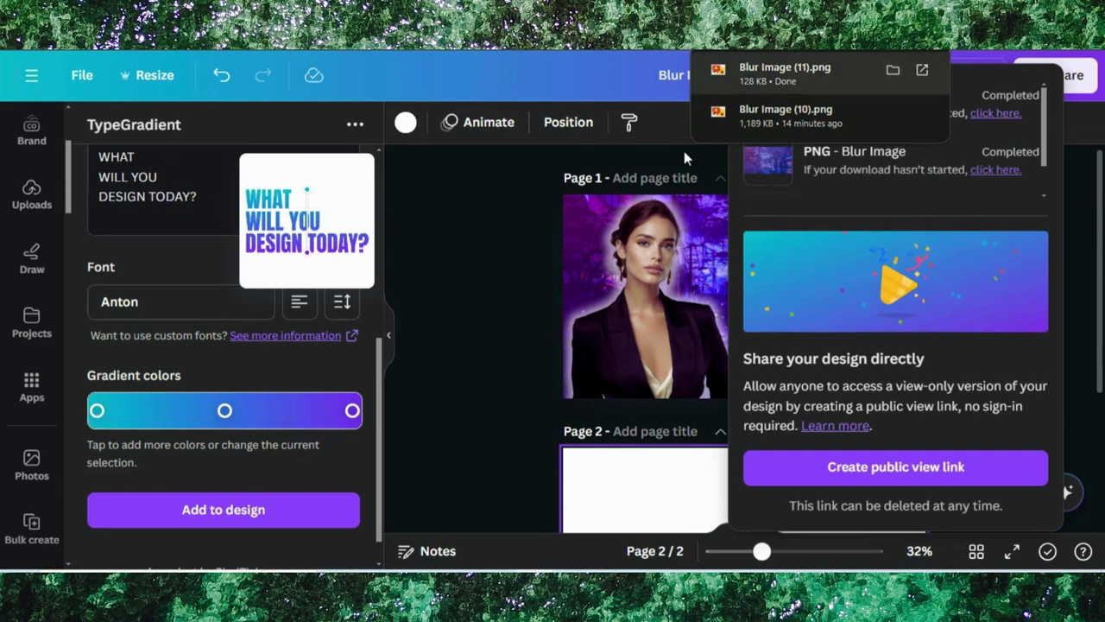
left_click_drag(770, 53, 337, 337)
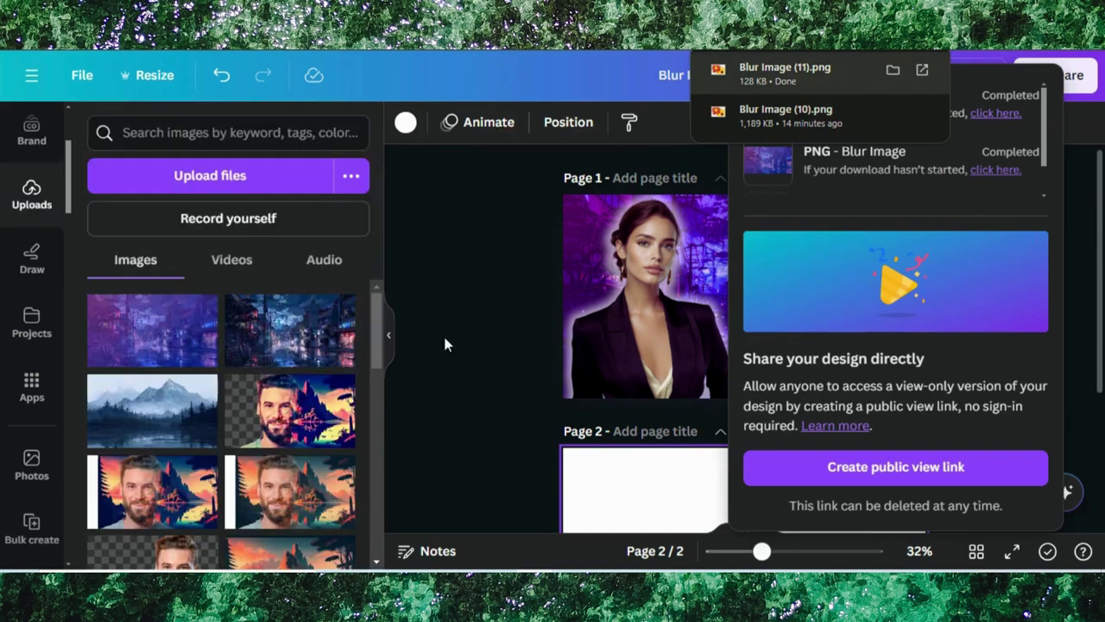
left_click(445, 341)
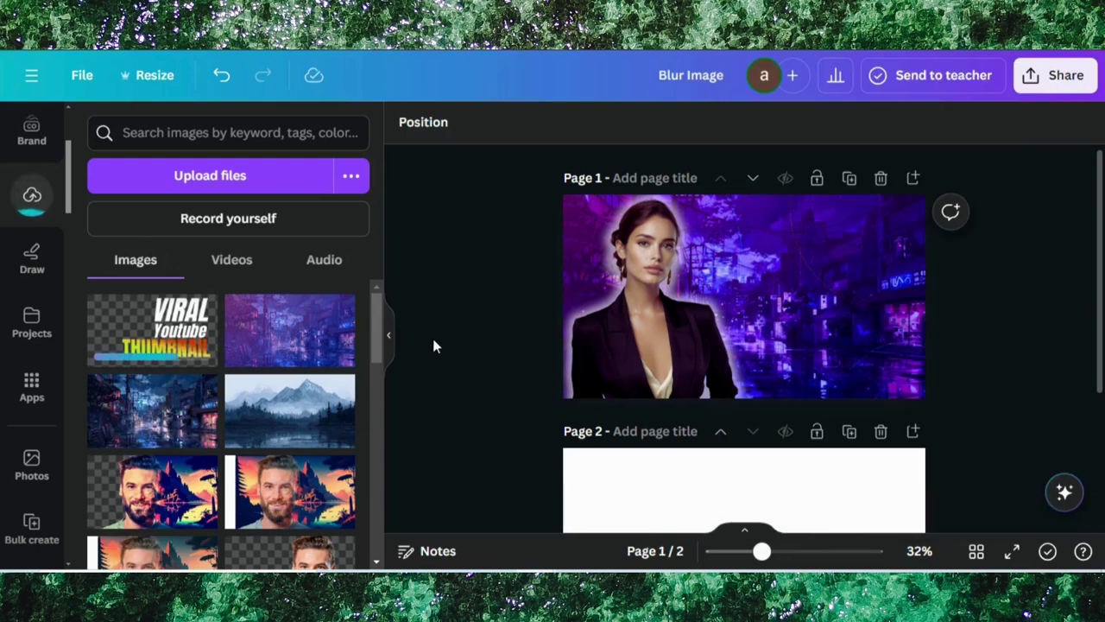
Step: Place the uploaded transparent title image on page 1 and scale it to fill the whole page
left_click(156, 327)
left_click_drag(768, 308, 832, 268)
left_click_drag(700, 317, 550, 379)
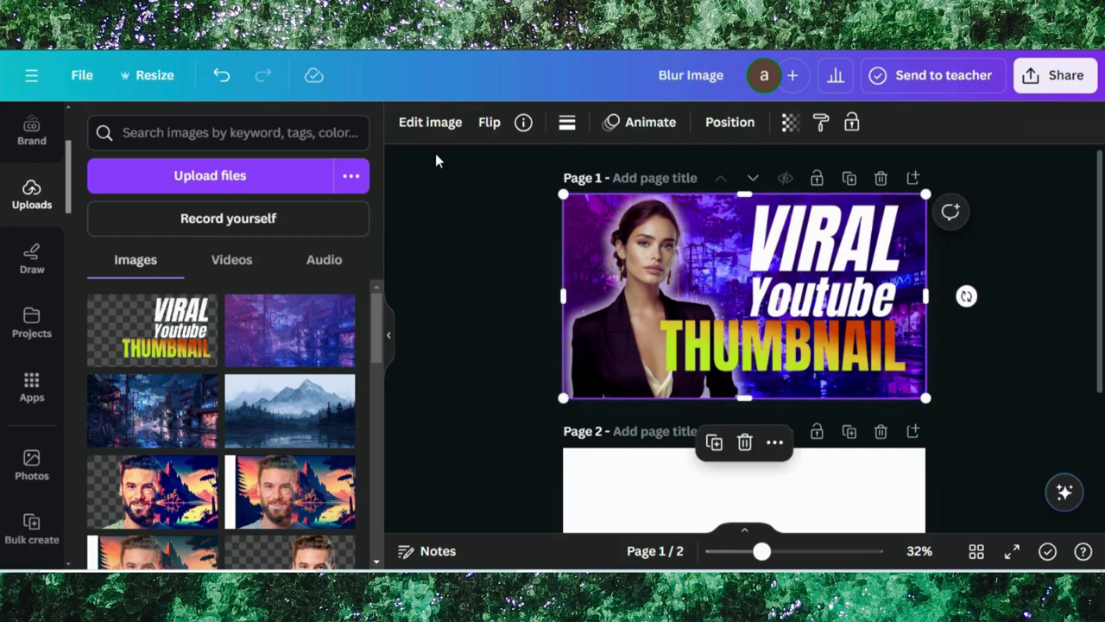
Step: Apply the Glow shadow effect to the title image on page 1
left_click(432, 125)
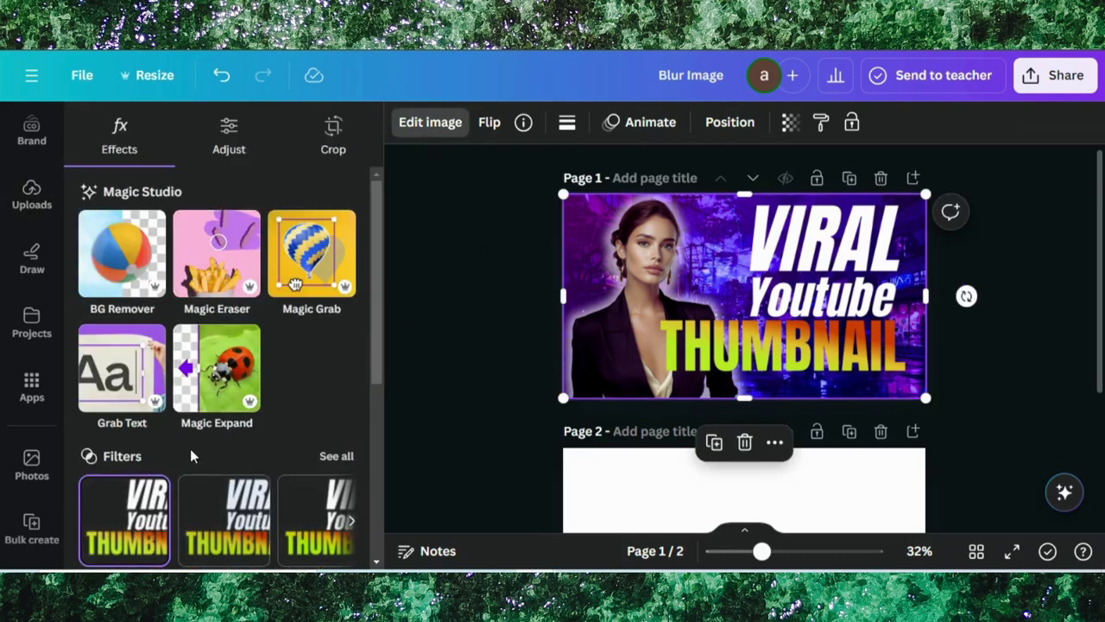
scroll(190, 448, "down", 3)
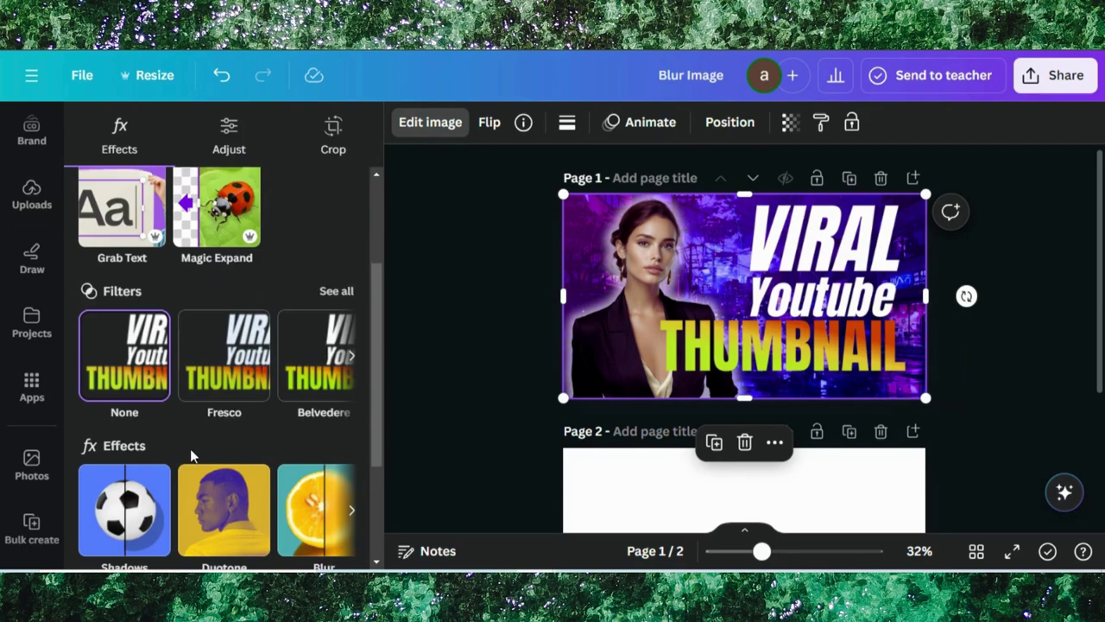
left_click(121, 510)
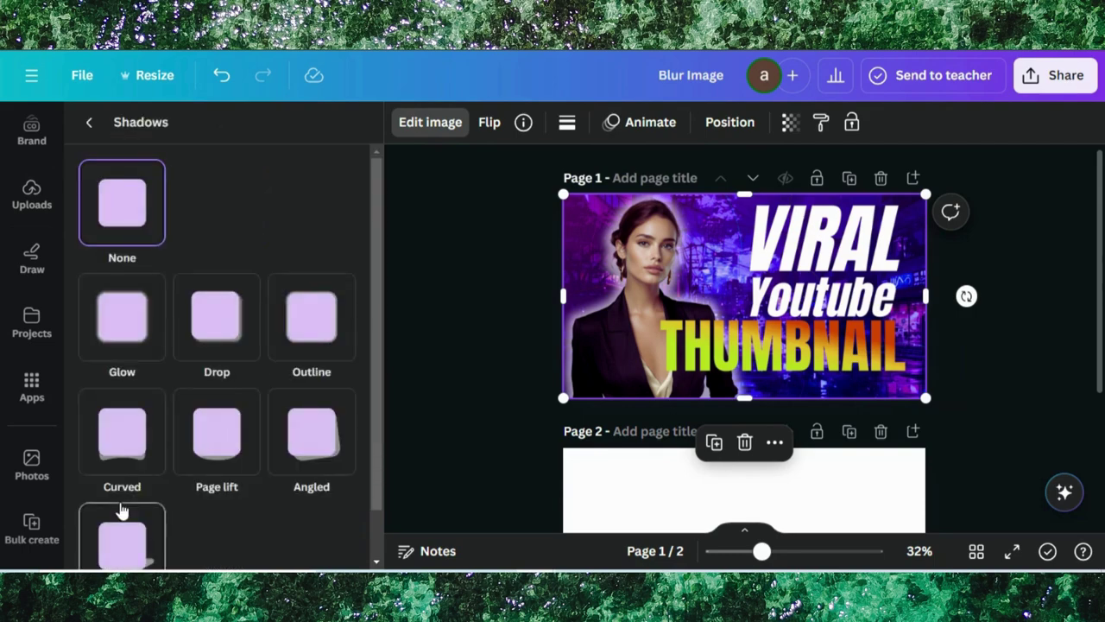
left_click(111, 322)
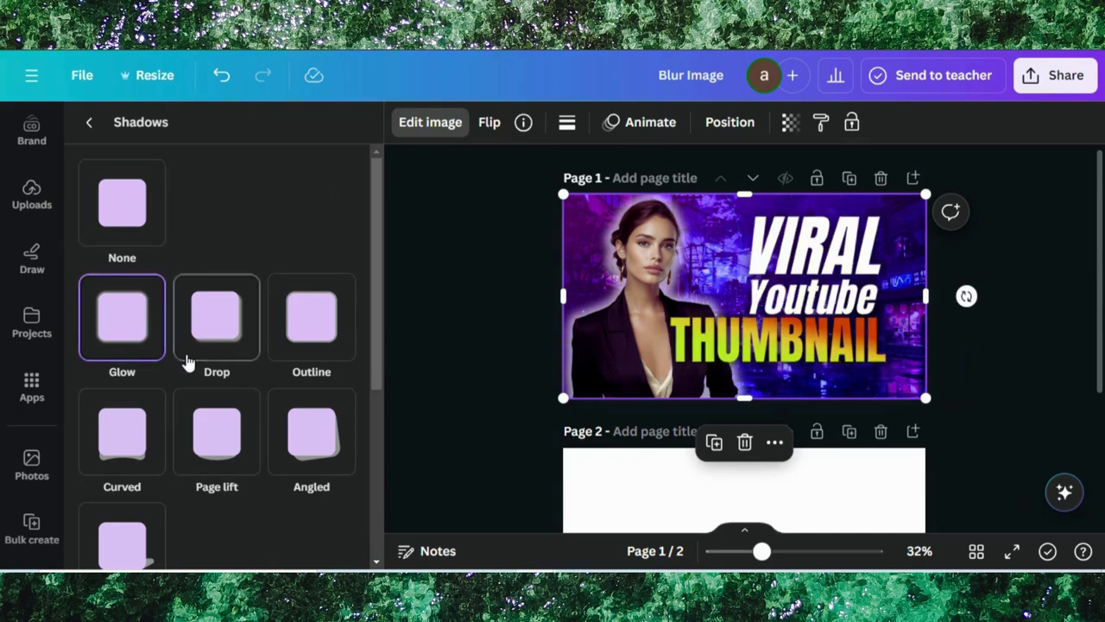
Step: Set the title image's glow to blur amount 0, size 47 and intensity 82
scroll(189, 362, "down", 4)
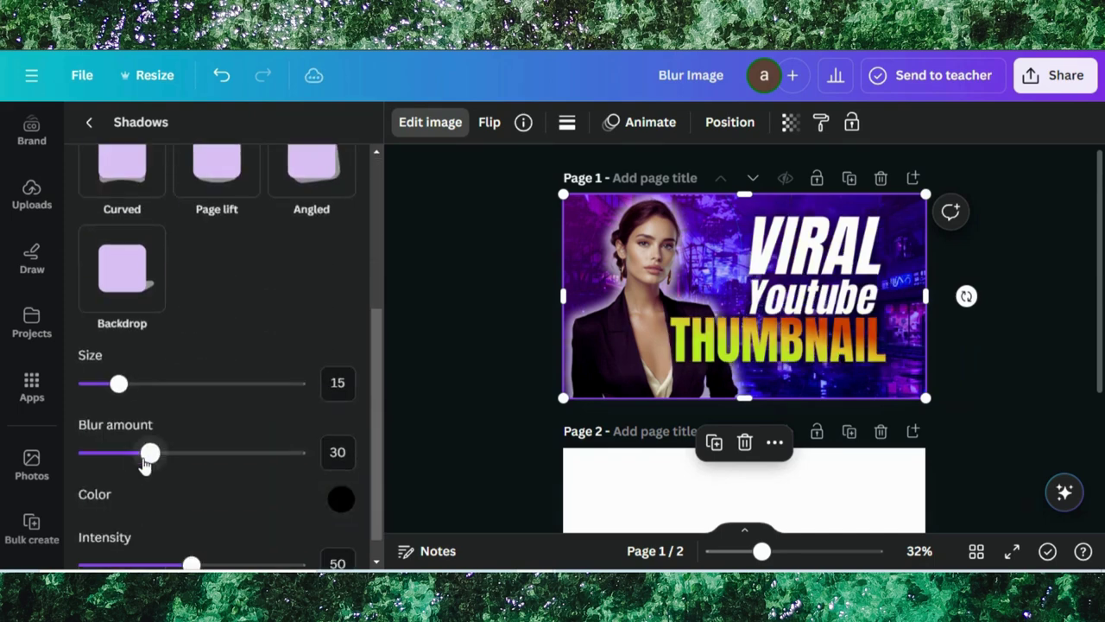
left_click_drag(150, 453, 8, 459)
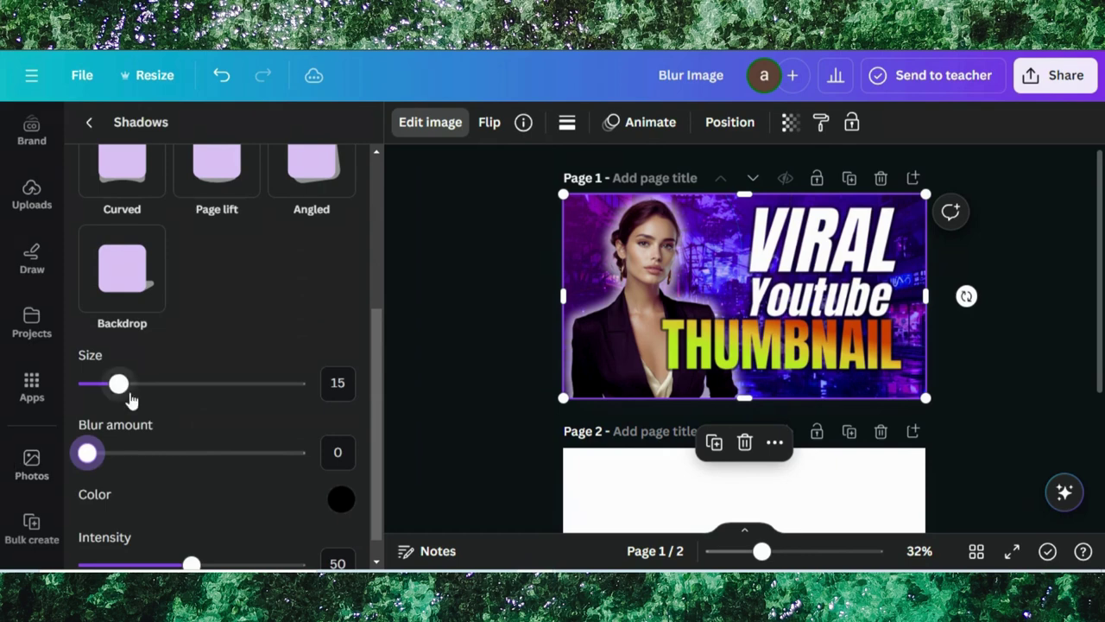
left_click_drag(123, 385, 187, 385)
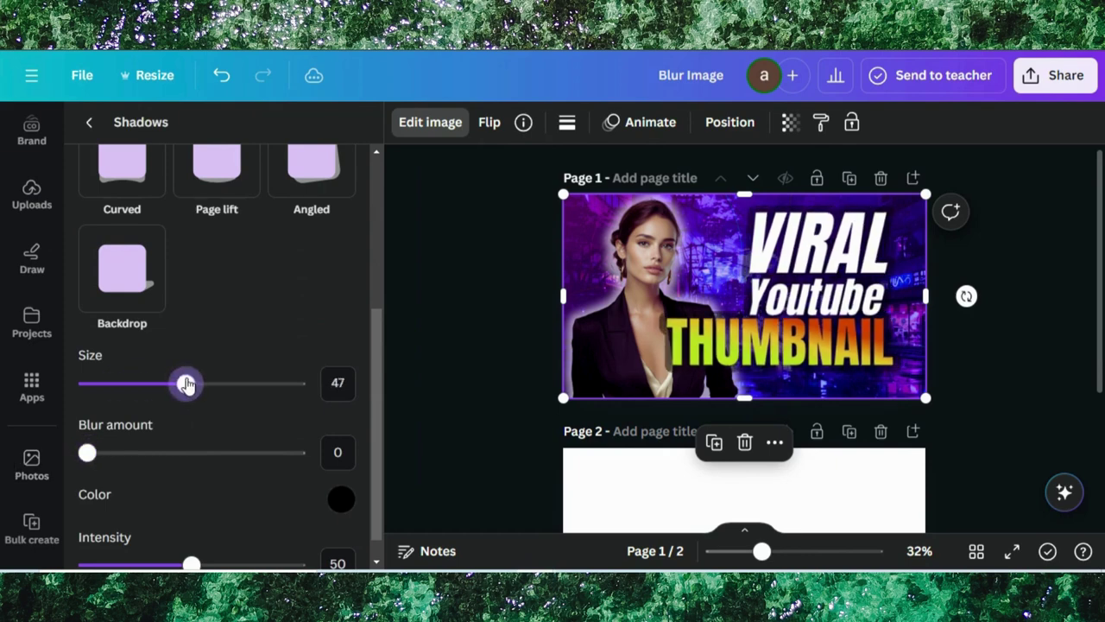
scroll(185, 382, "down", 1)
left_click_drag(192, 537, 259, 537)
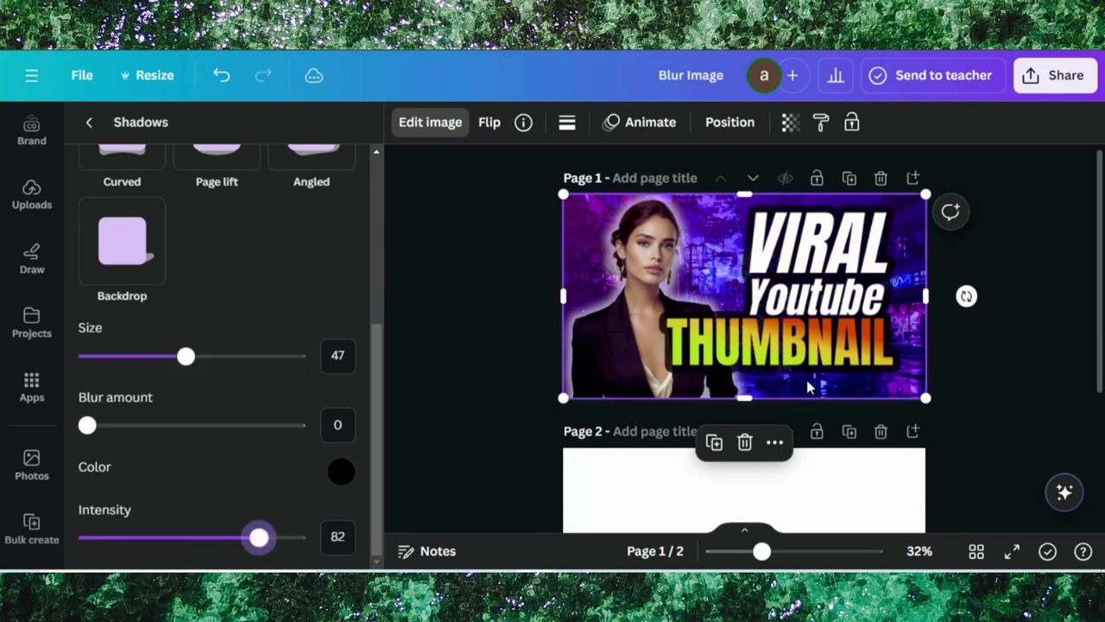
Step: Enlarge the title image slightly beyond the page edges and change its glow color to dark #1A1414
left_click_drag(927, 397, 943, 407)
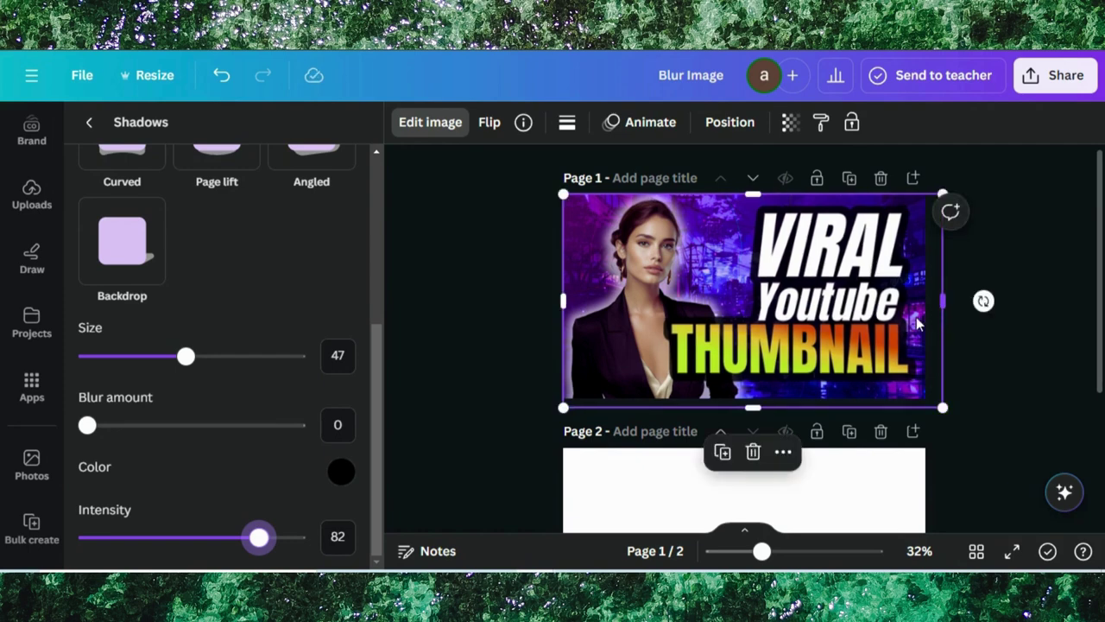
left_click(340, 471)
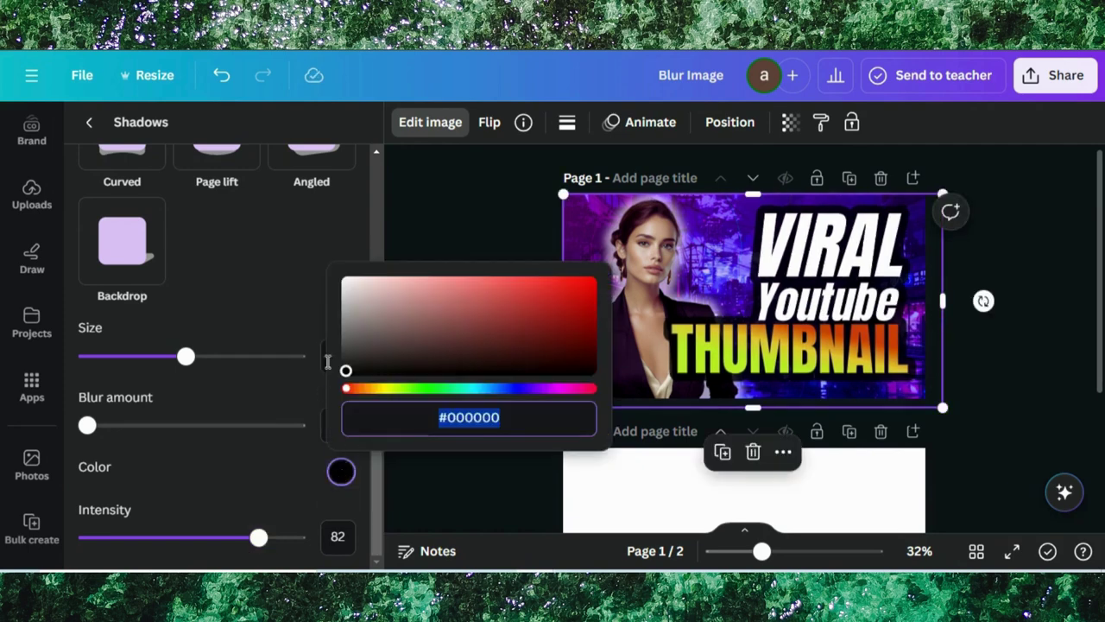
left_click(355, 294)
left_click_drag(353, 295, 400, 370)
left_click(259, 539)
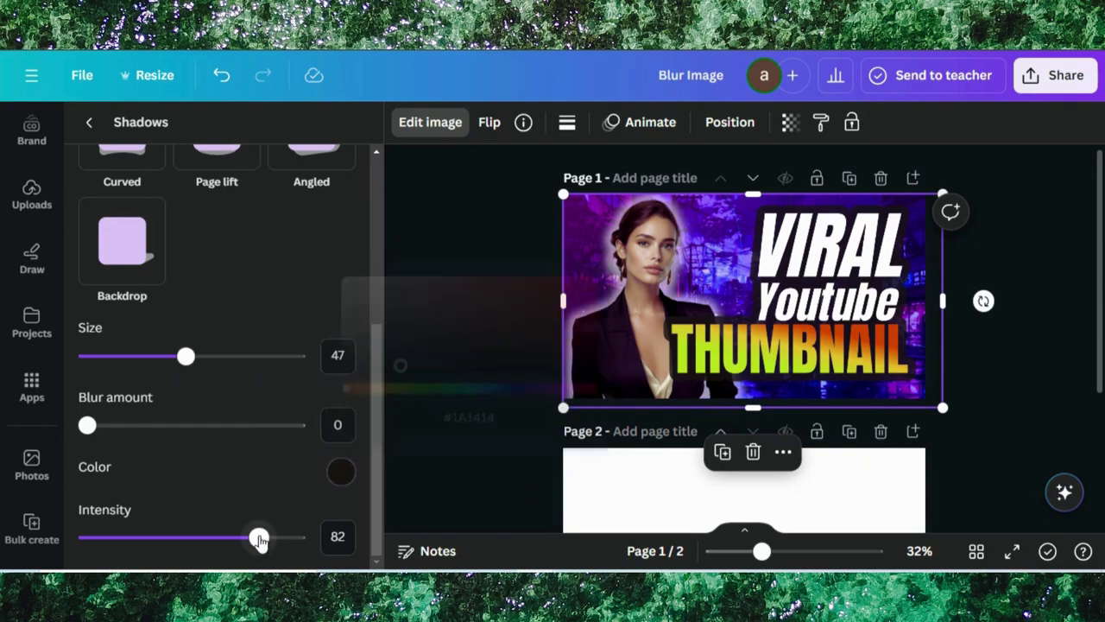
Step: Adjust the title image's glow to size 37 and intensity 97
left_click_drag(259, 539, 20, 539)
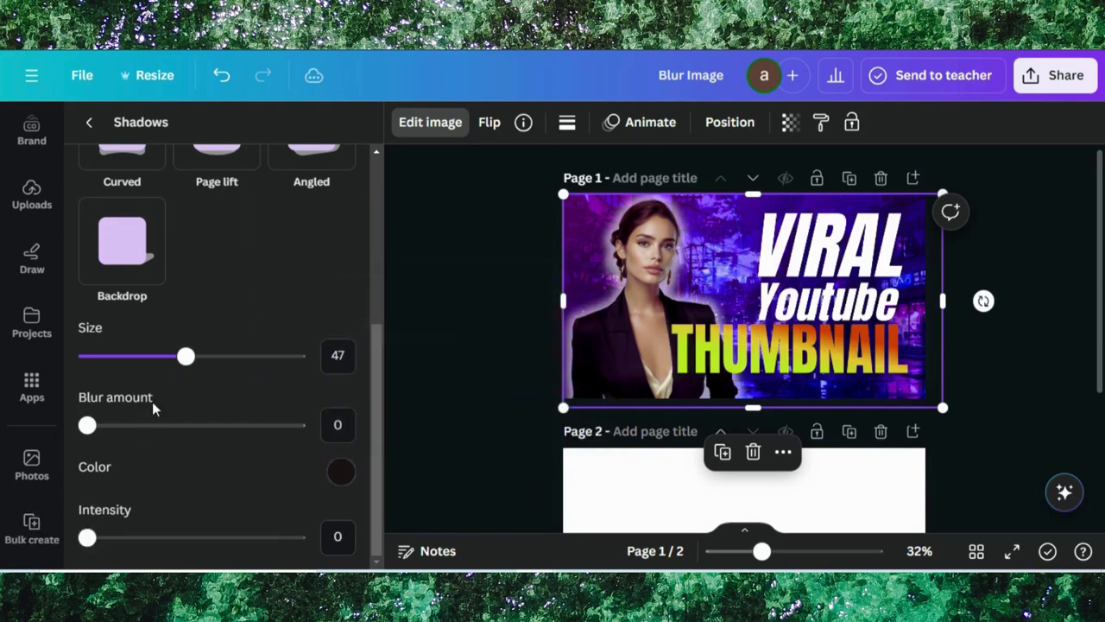
left_click(203, 537)
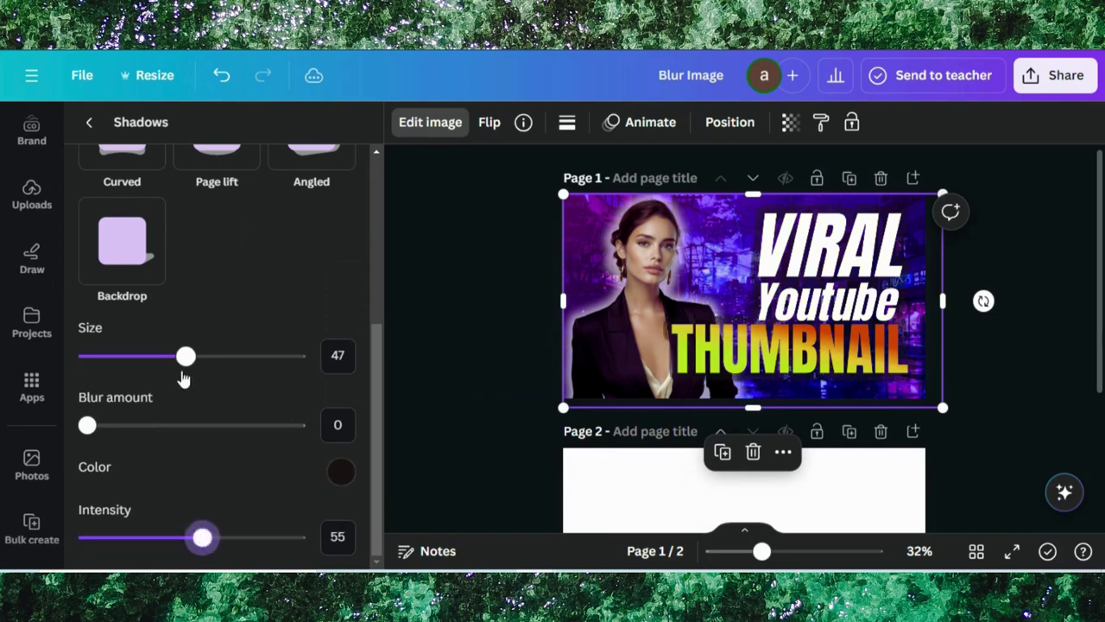
left_click_drag(185, 356, 180, 387)
left_click(278, 540)
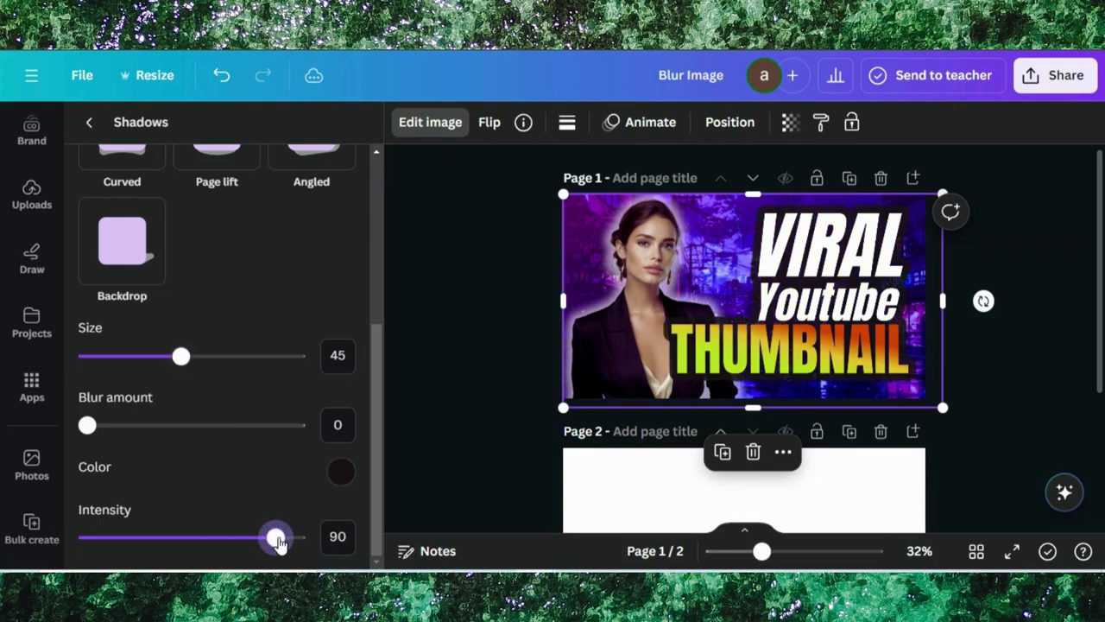
left_click_drag(276, 540, 250, 537)
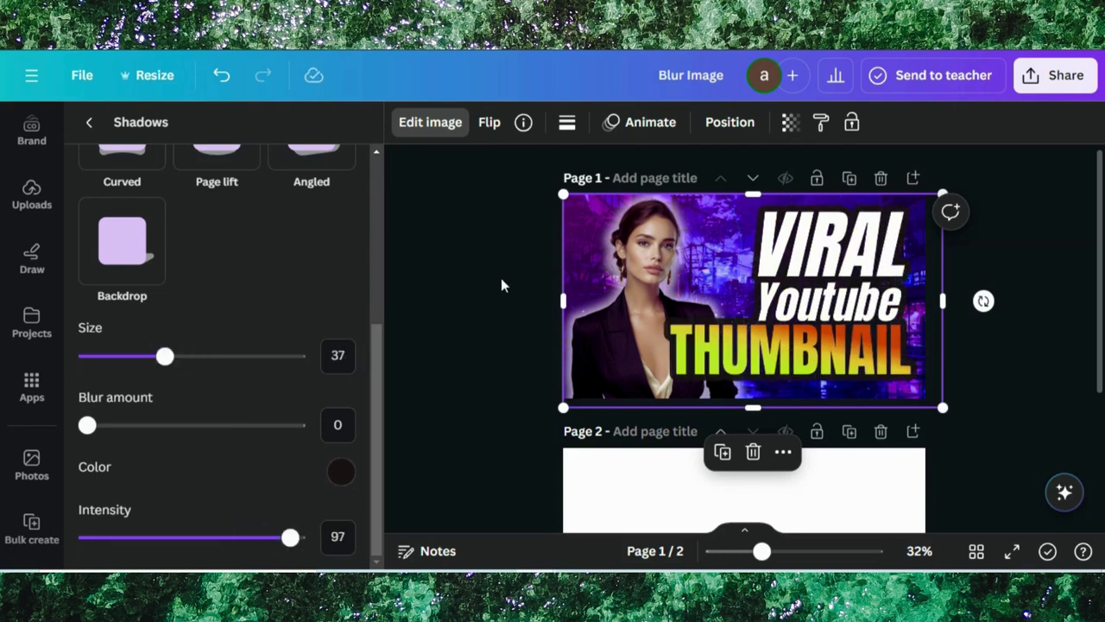
Step: Search the element graphics for "glow effect" and add the round white glow to page 1
left_click(32, 194)
scroll(31, 195, "up", 3)
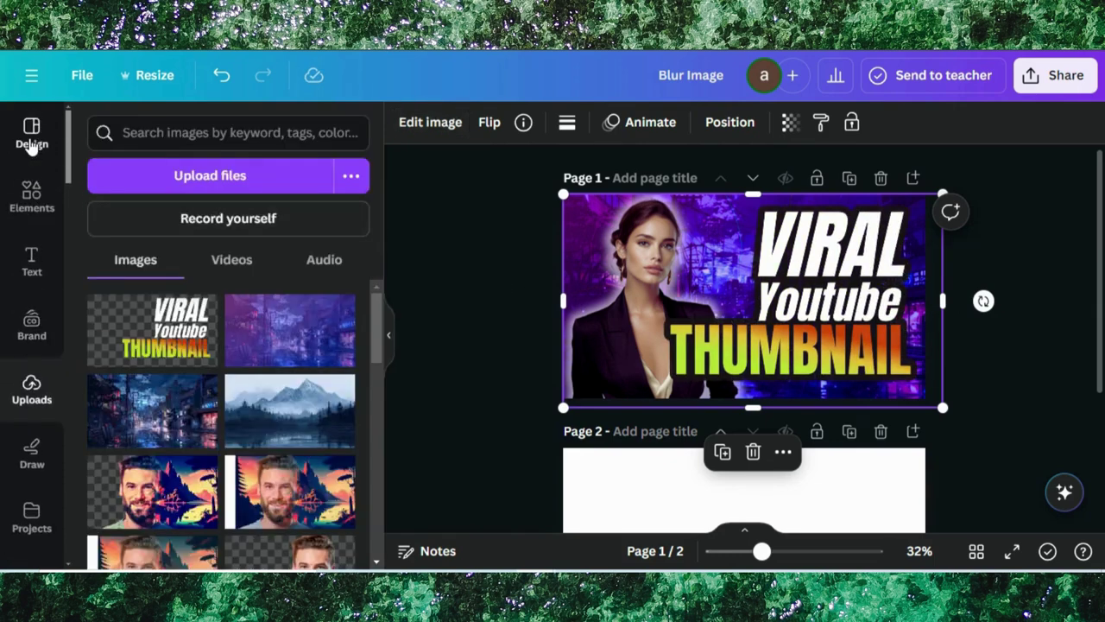
left_click(139, 132)
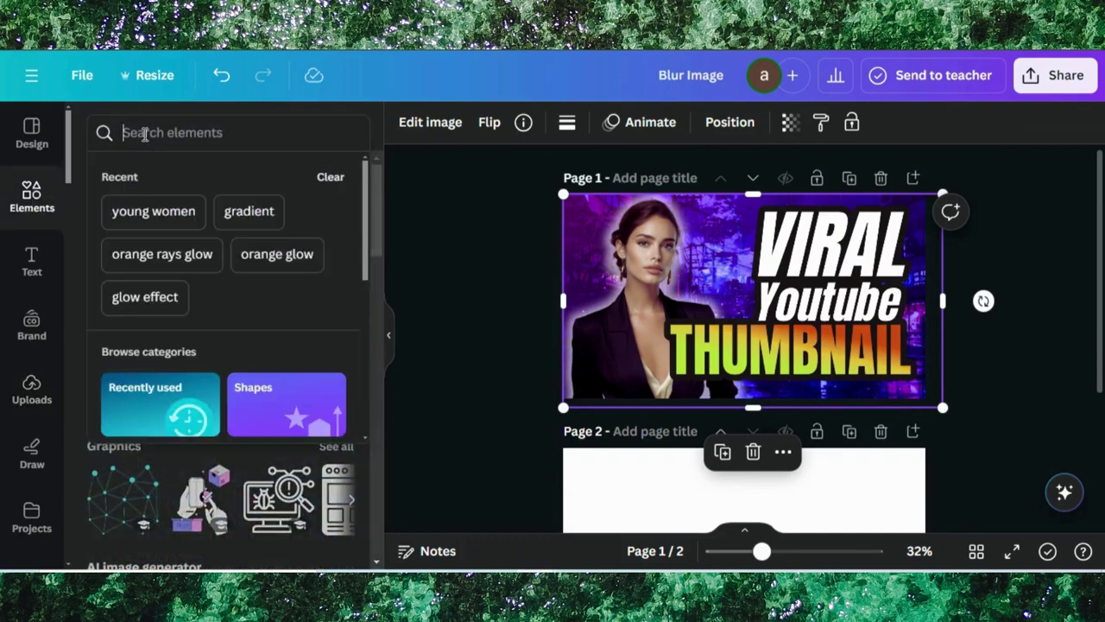
type("glow")
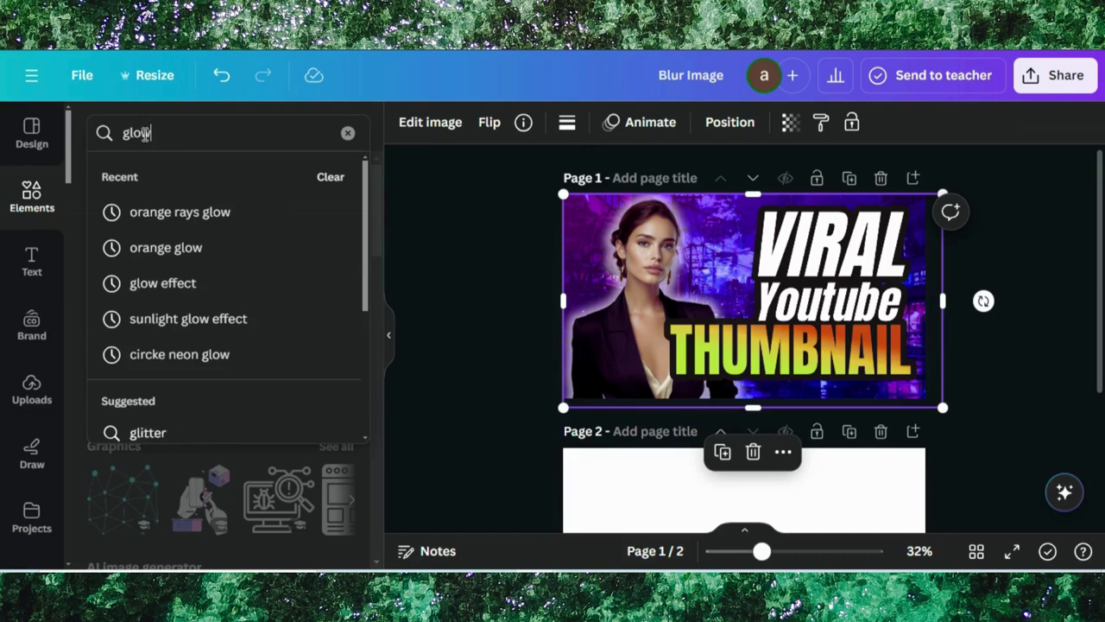
type(" effect")
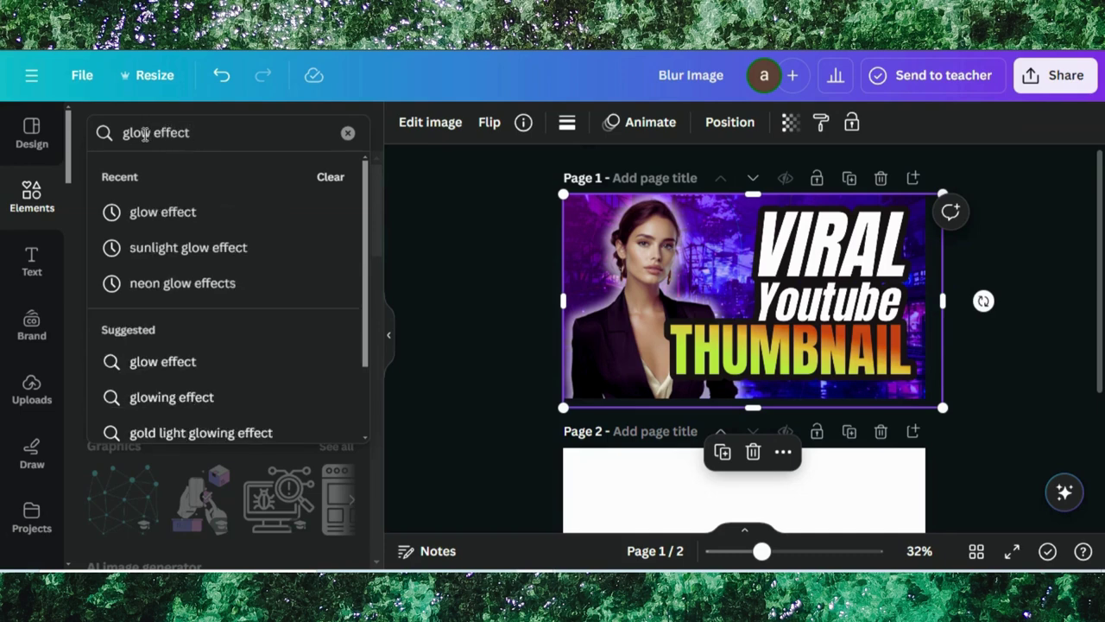
key("Return")
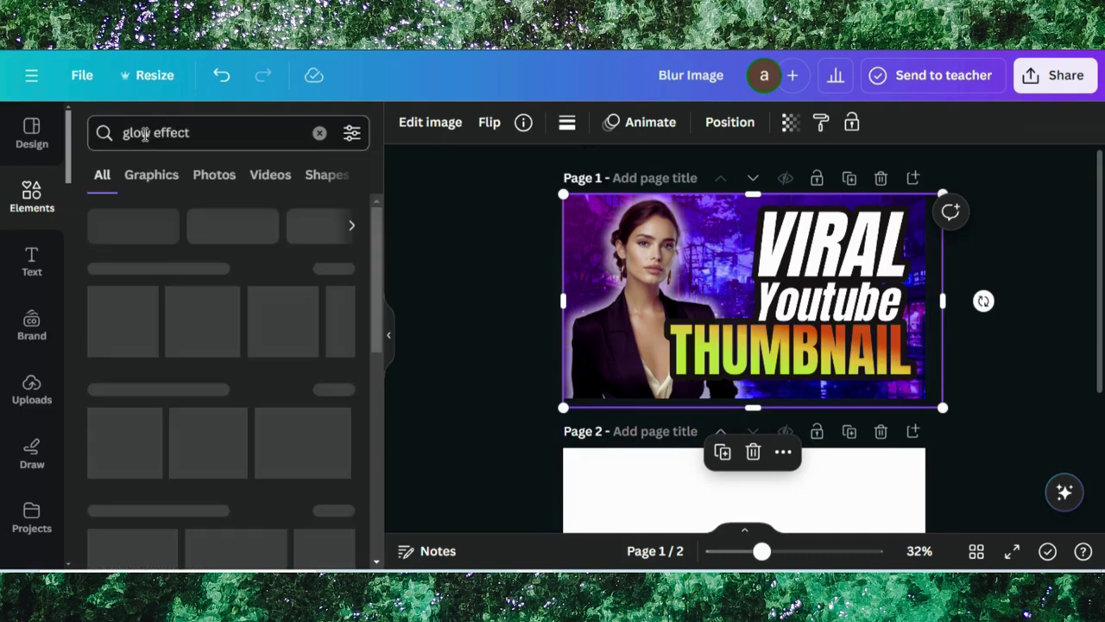
left_click(154, 175)
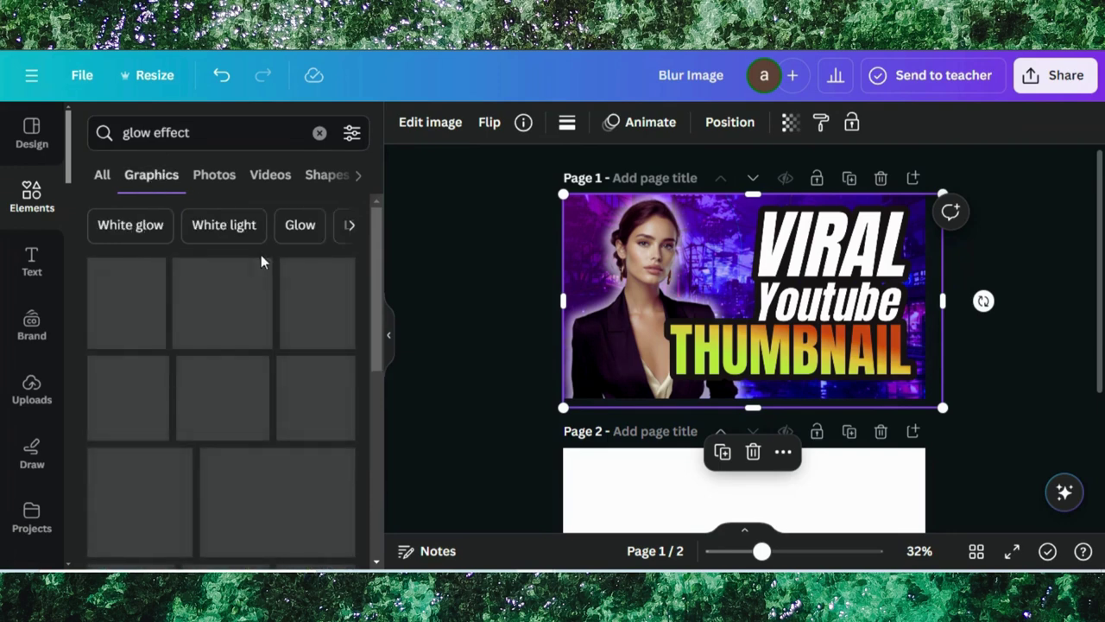
left_click(222, 300)
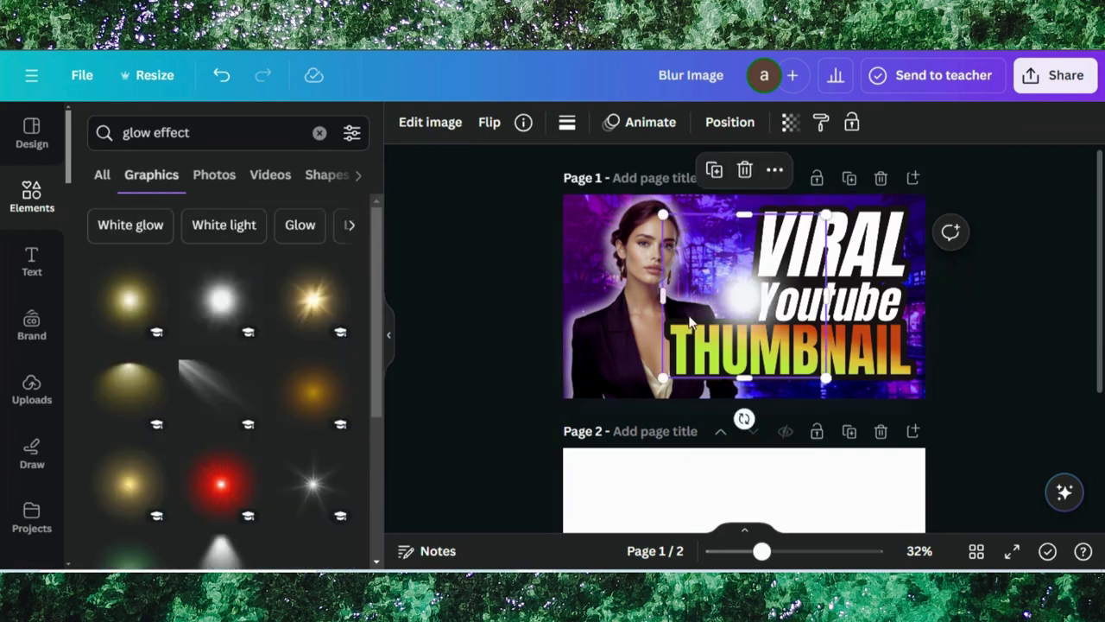
Step: Move the white glow over the VIRAL Youtube text and set its transparency to 72
left_click_drag(744, 289, 827, 285)
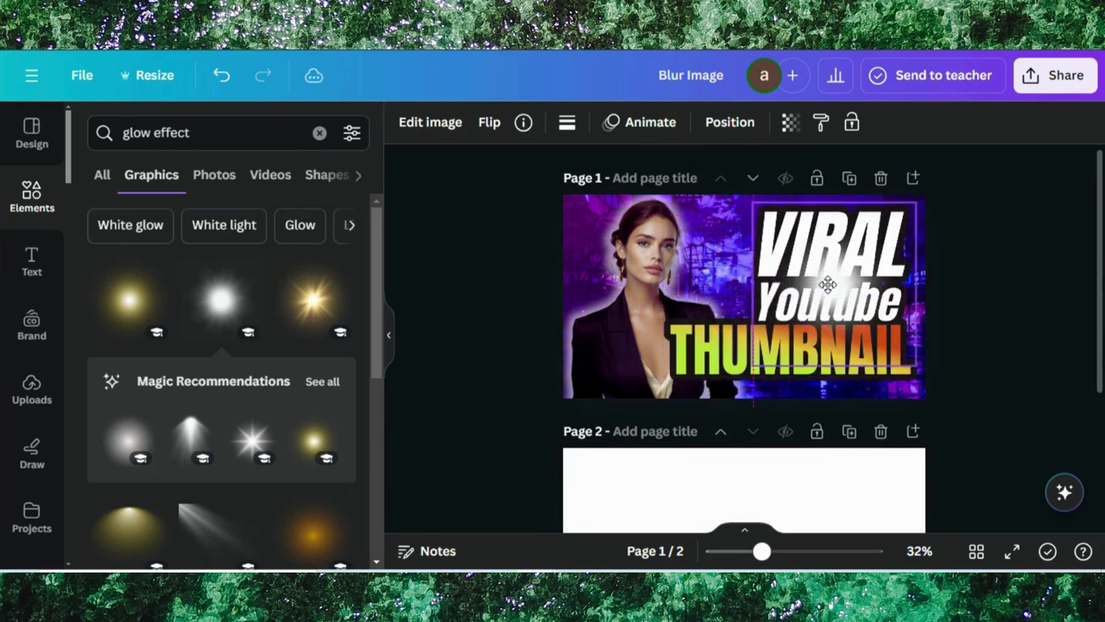
left_click(790, 121)
left_click_drag(732, 194, 705, 198)
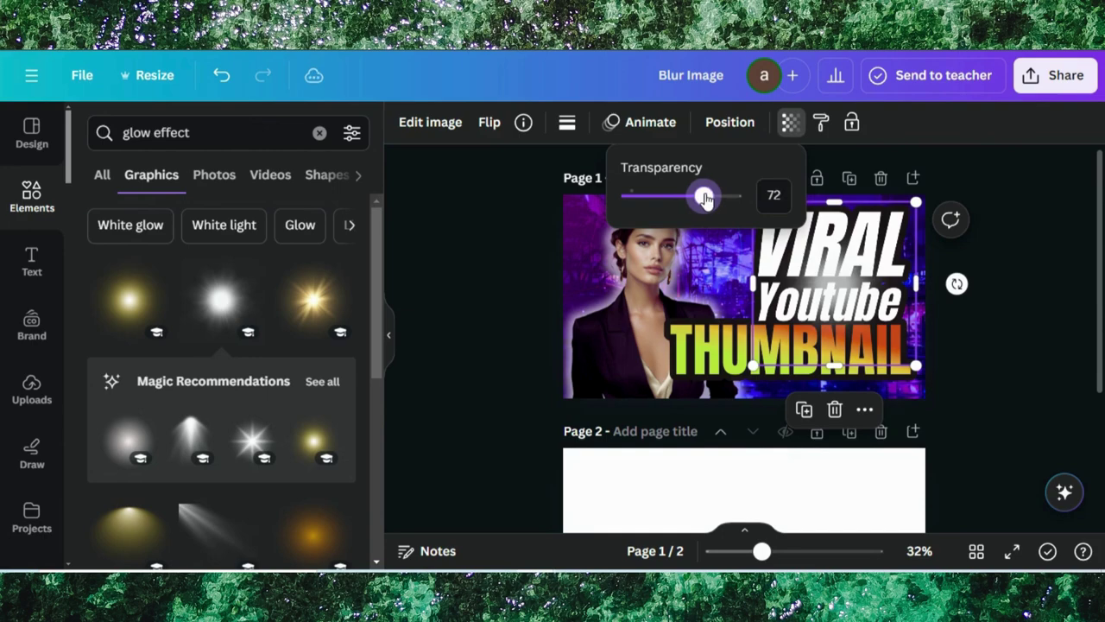
Step: Realign the title image with the page's upper-left corner and try lowering its transparency from full opacity
left_click(824, 306)
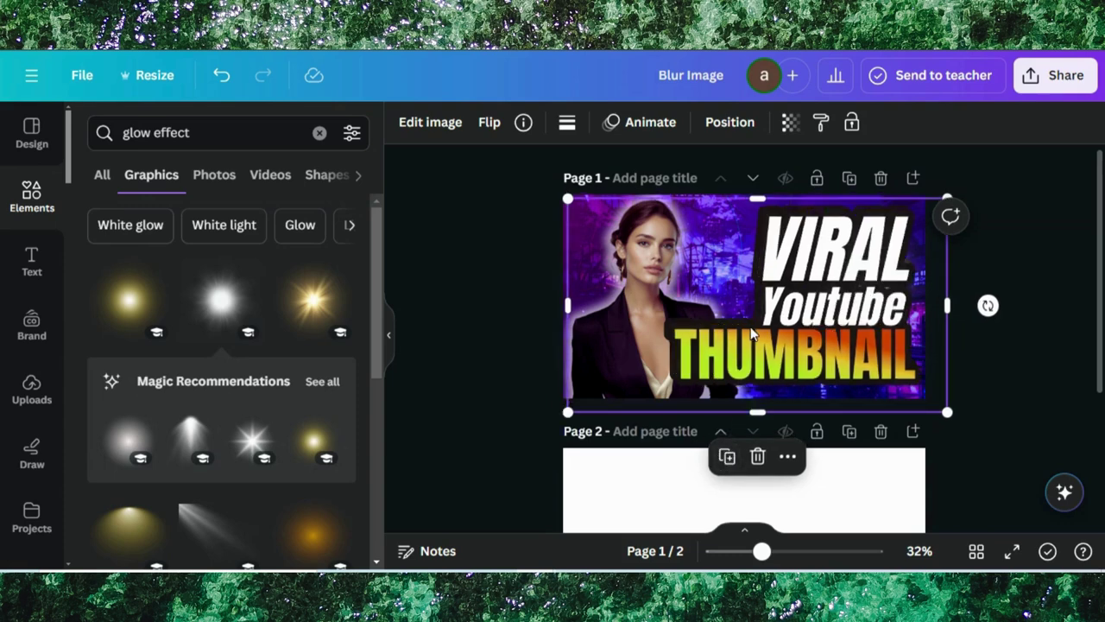
left_click_drag(751, 334, 747, 321)
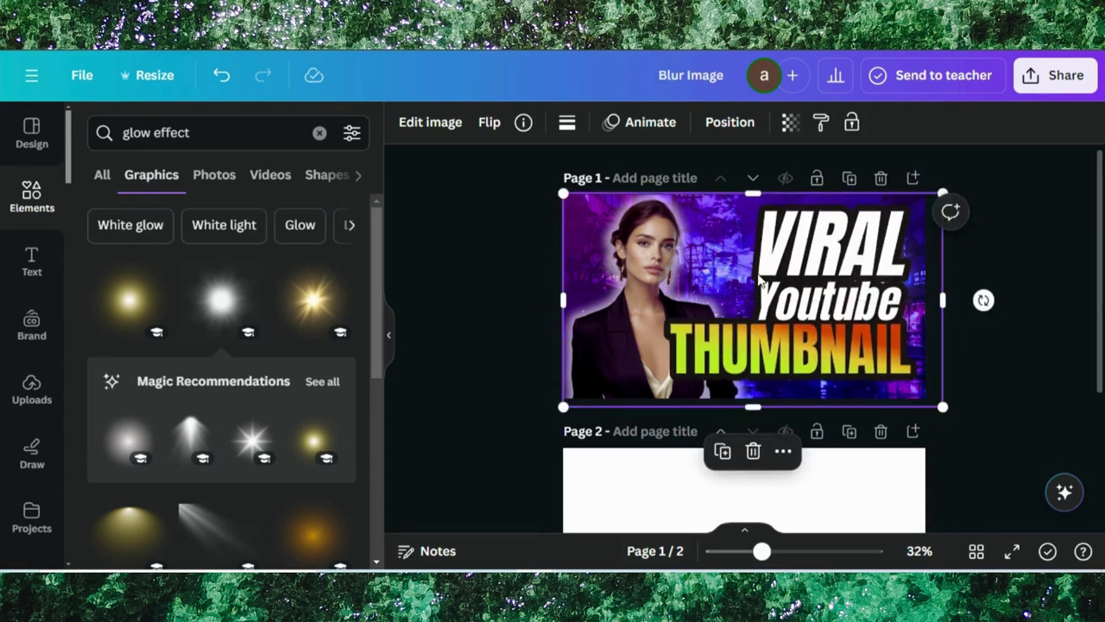
left_click(790, 121)
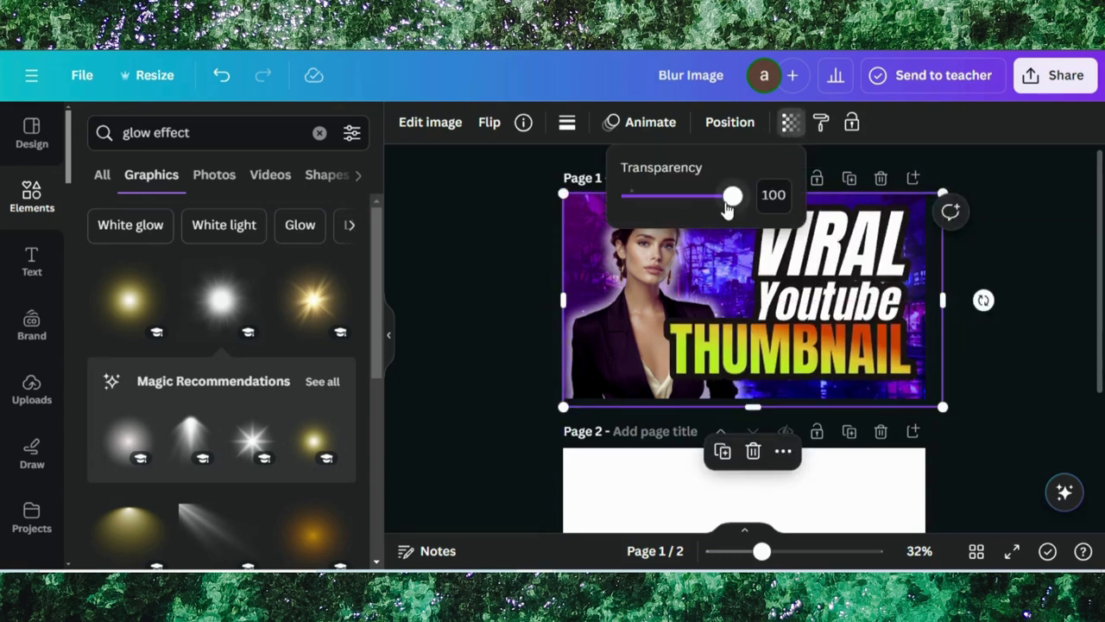
left_click_drag(732, 196, 671, 201)
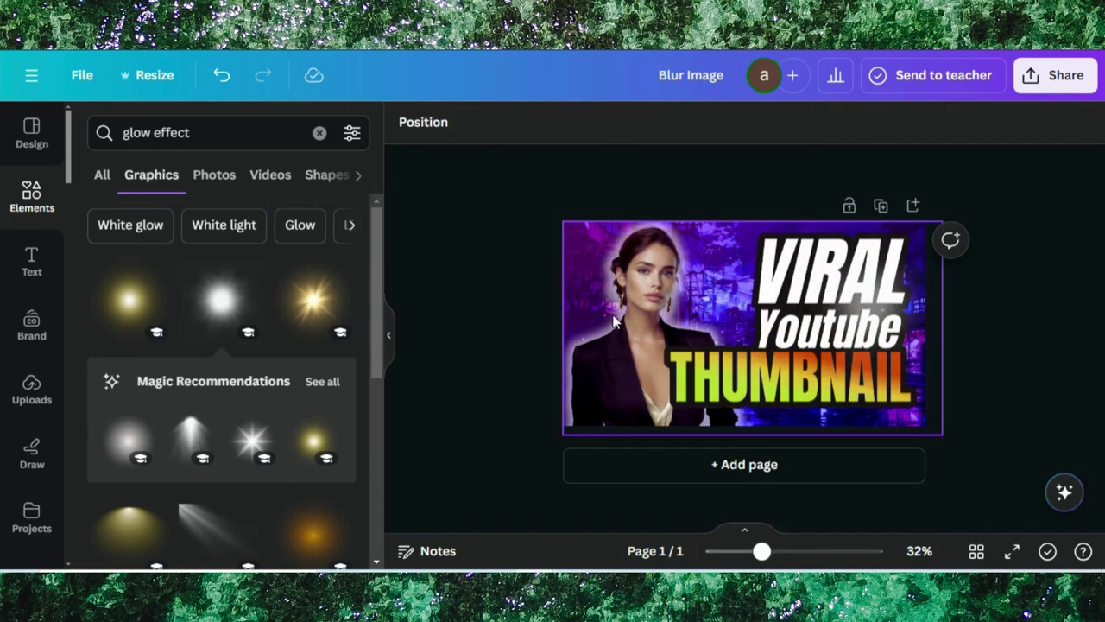
Step: Select the woman's portrait and set its contrast to 45 in the image adjustments
left_click_drag(631, 325, 610, 318)
left_click(616, 329)
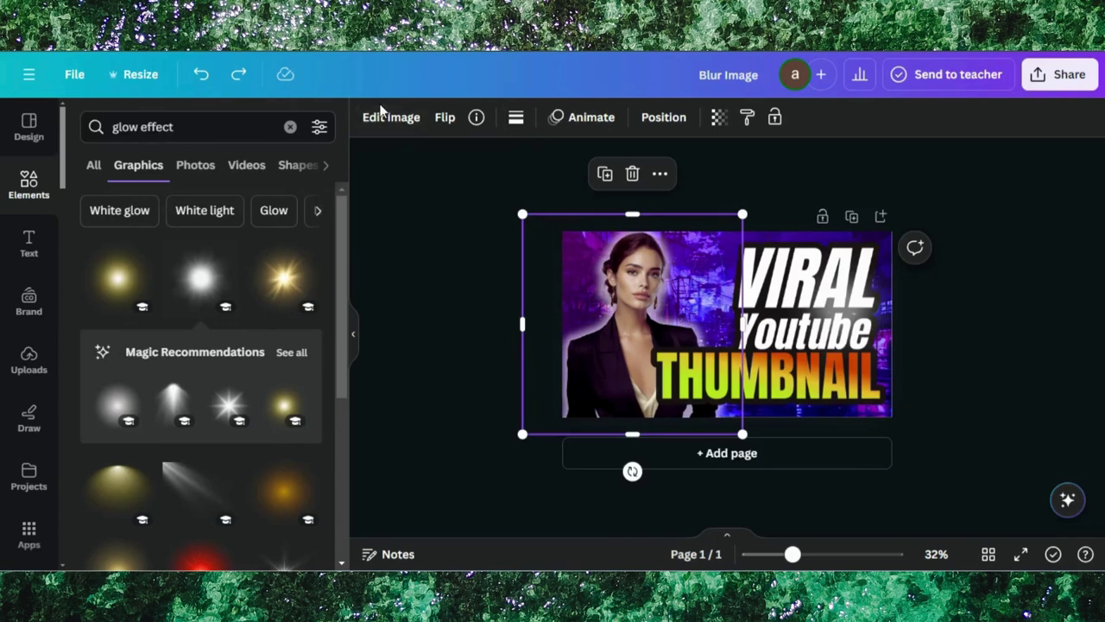
left_click(384, 119)
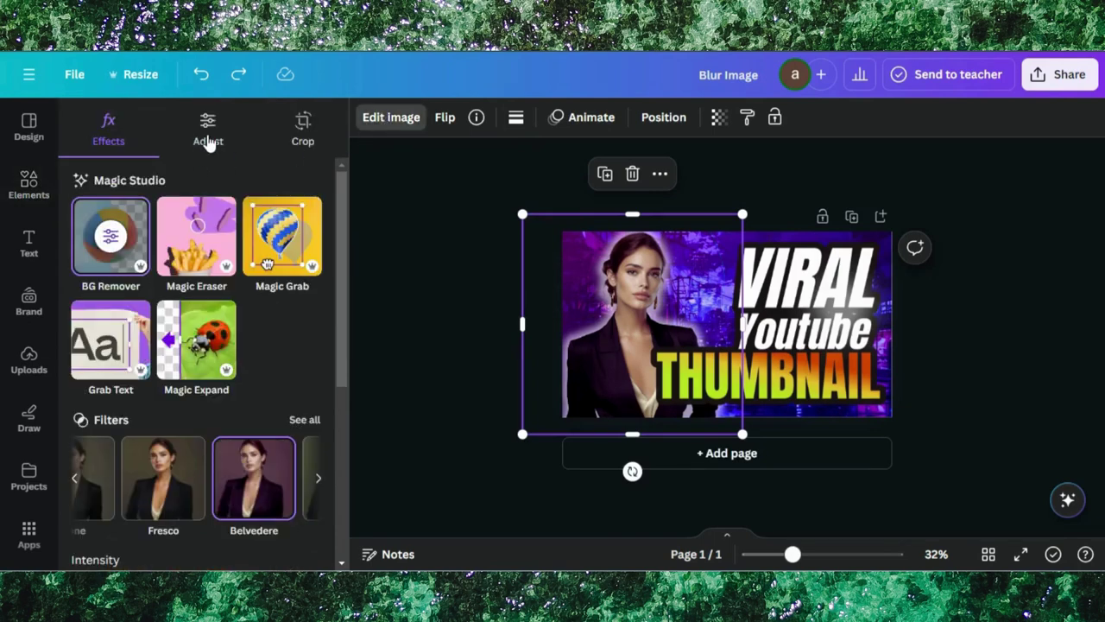
left_click(207, 141)
scroll(230, 300, "down", 5)
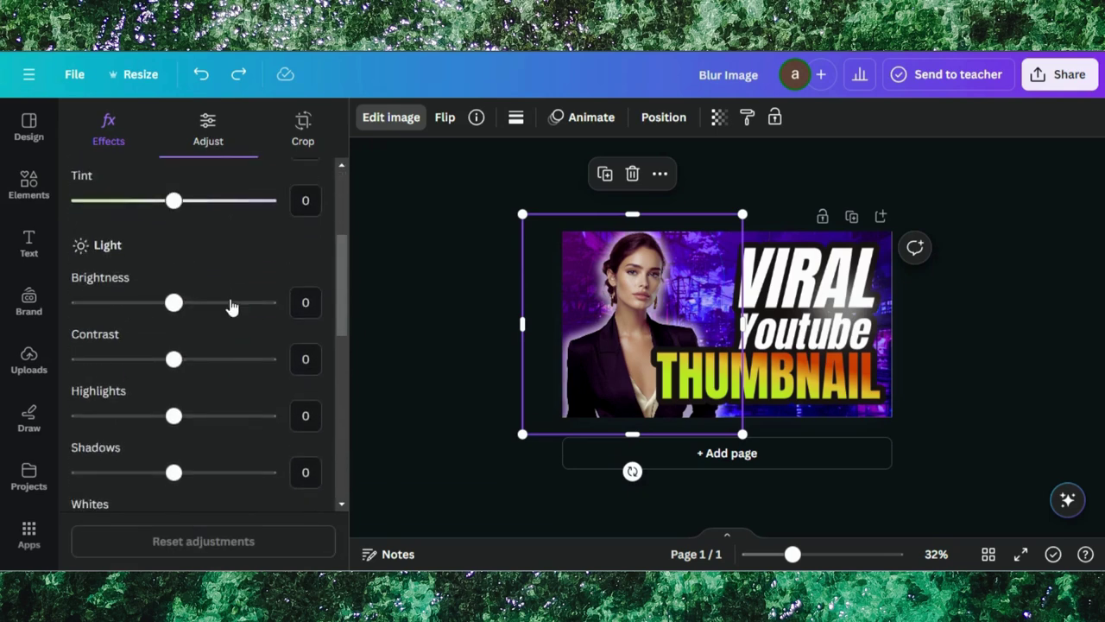
left_click_drag(178, 365, 218, 367)
Step: Set the portrait's saturation to 32 and its clarity to 61
scroll(205, 371, "down", 3)
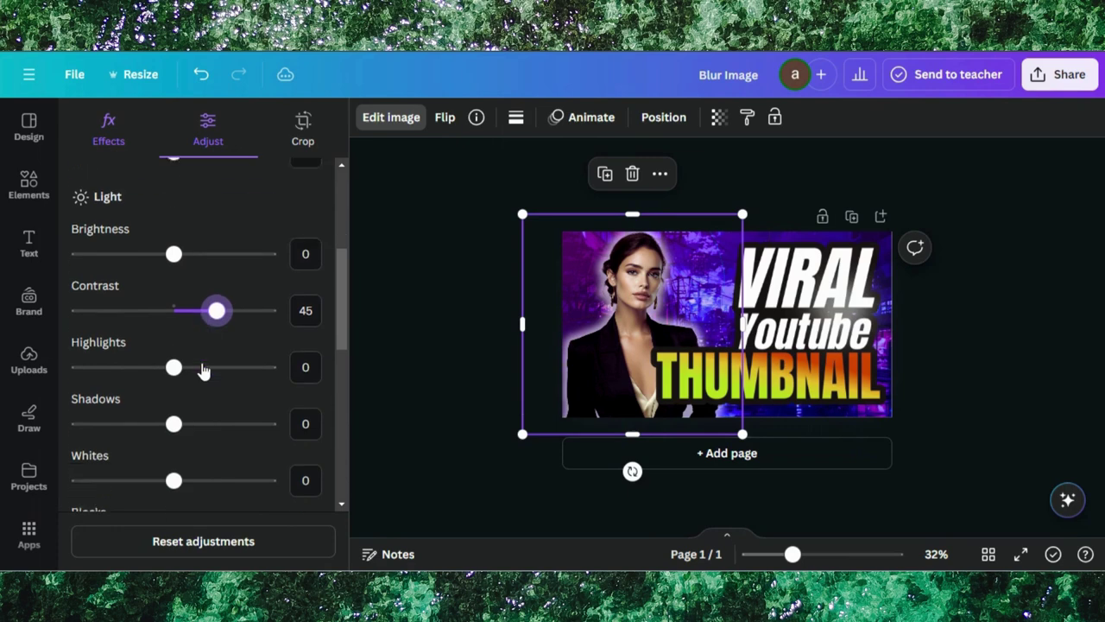
scroll(212, 306, "down", 3)
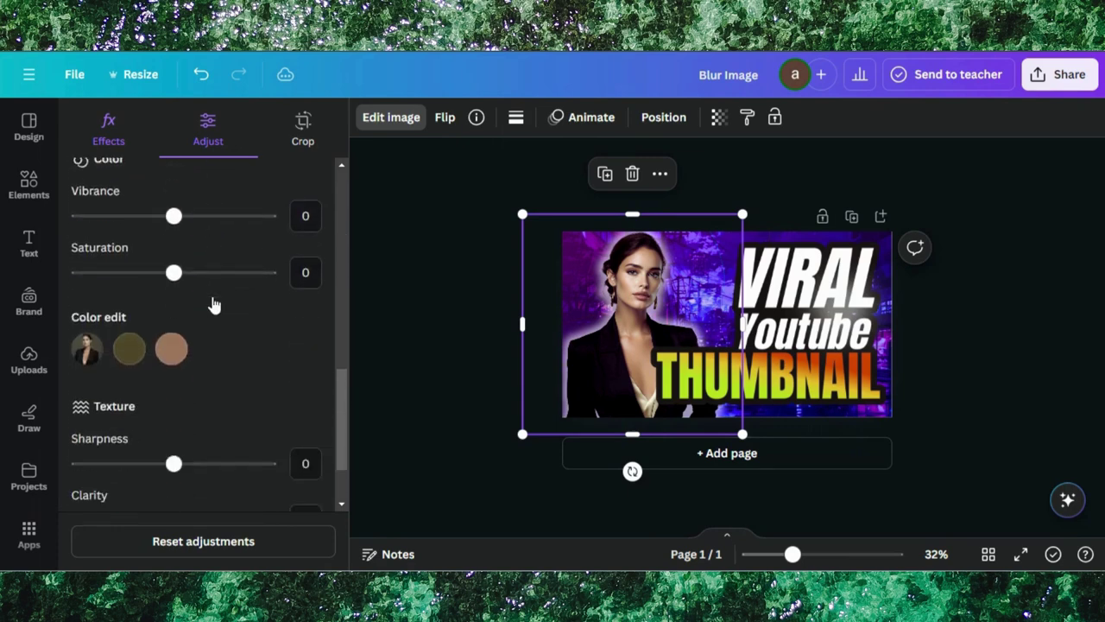
left_click_drag(173, 245, 205, 249)
scroll(208, 252, "down", 2)
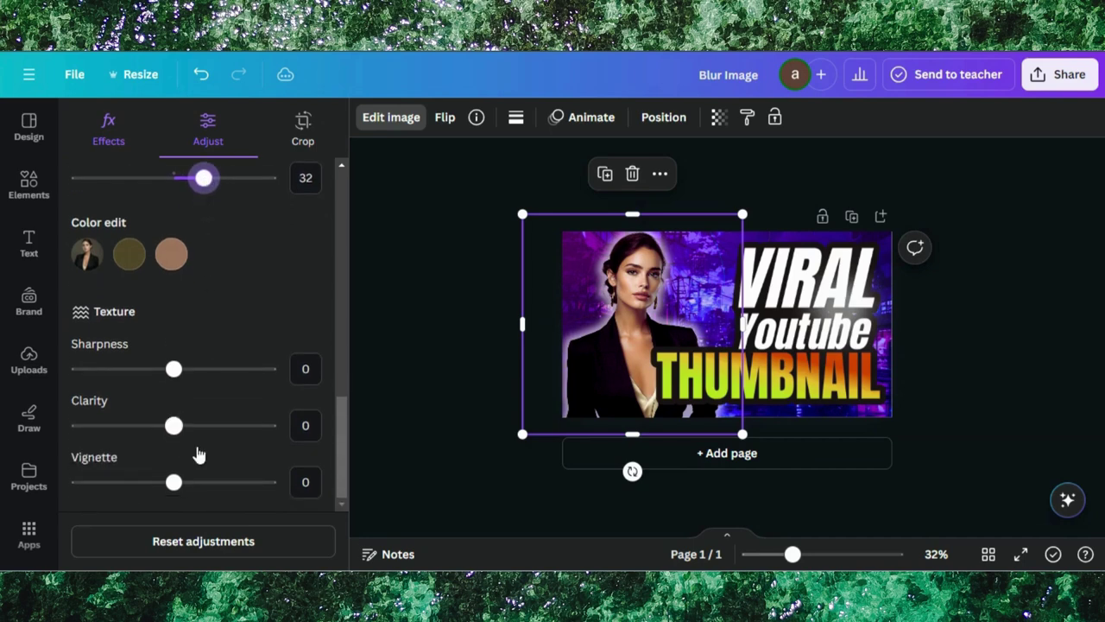
left_click_drag(207, 429, 232, 429)
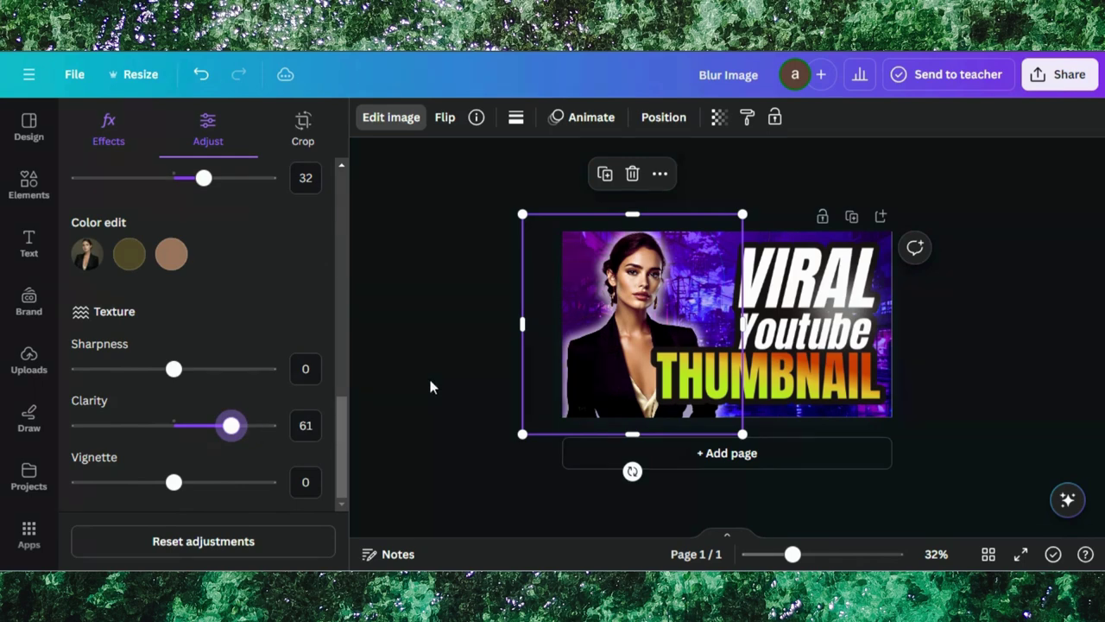
left_click(432, 306)
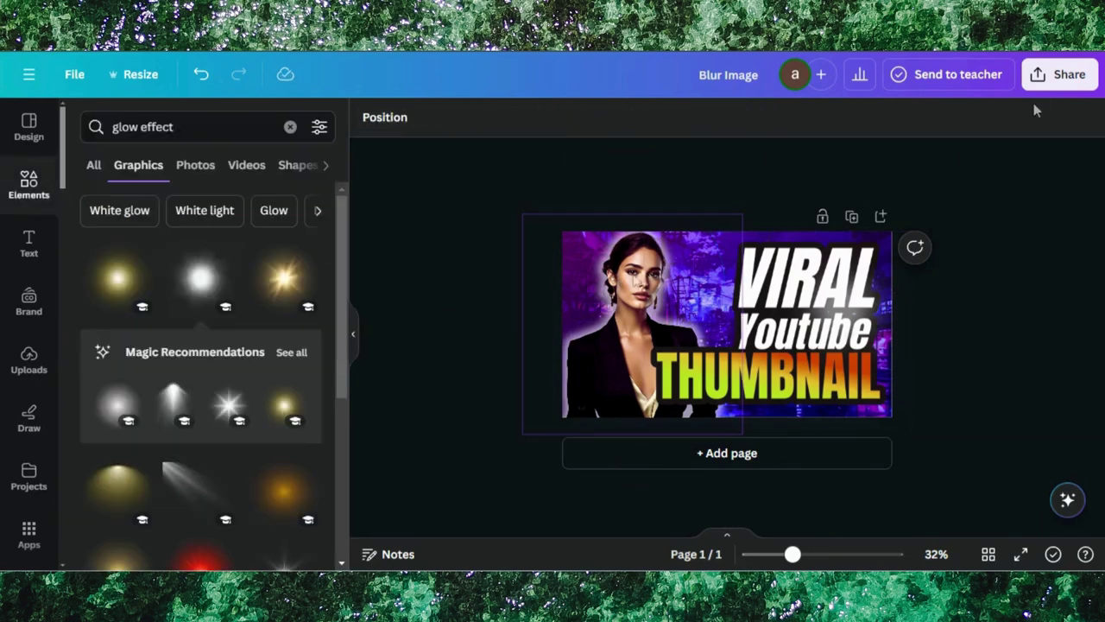
Step: Download the finished thumbnail as a PNG at 1,280 × 720 px
left_click(1066, 78)
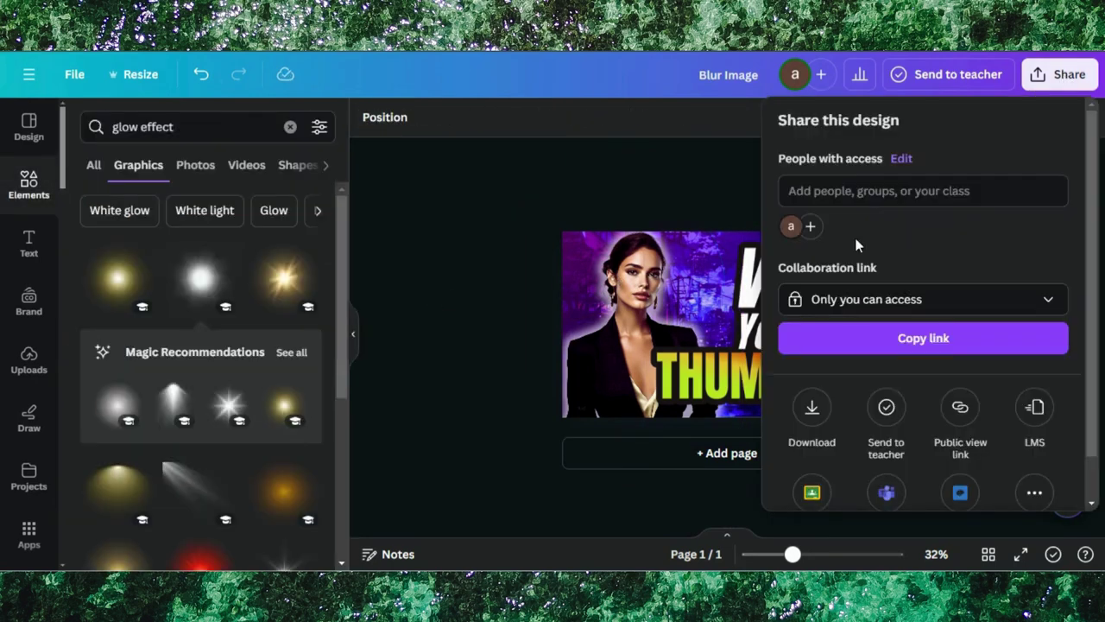
scroll(854, 250, "down", 1)
left_click(810, 361)
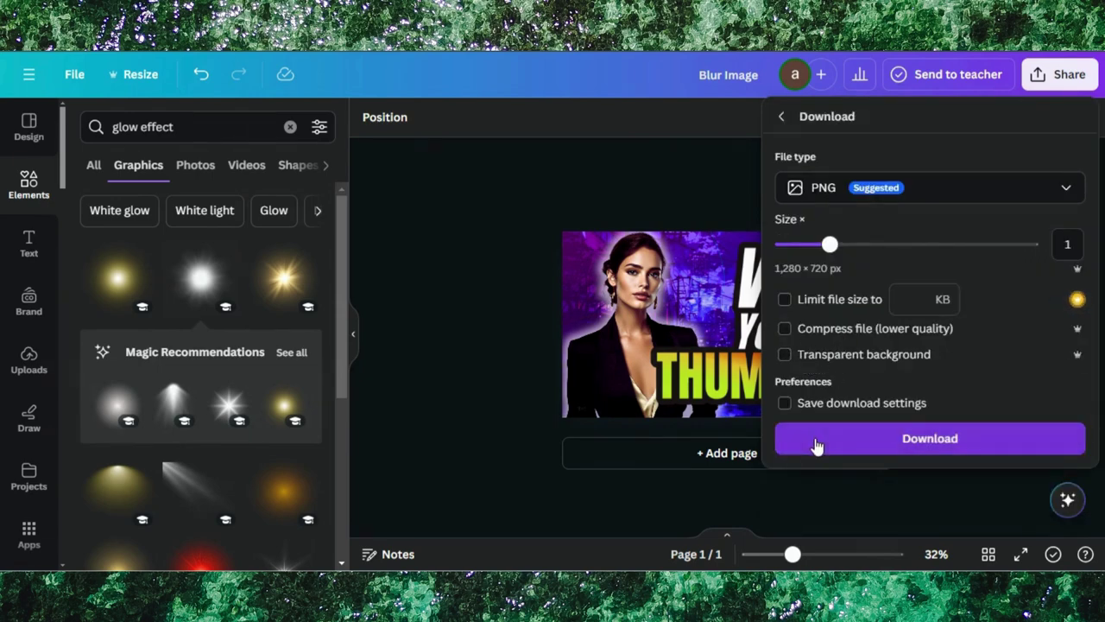
left_click(817, 440)
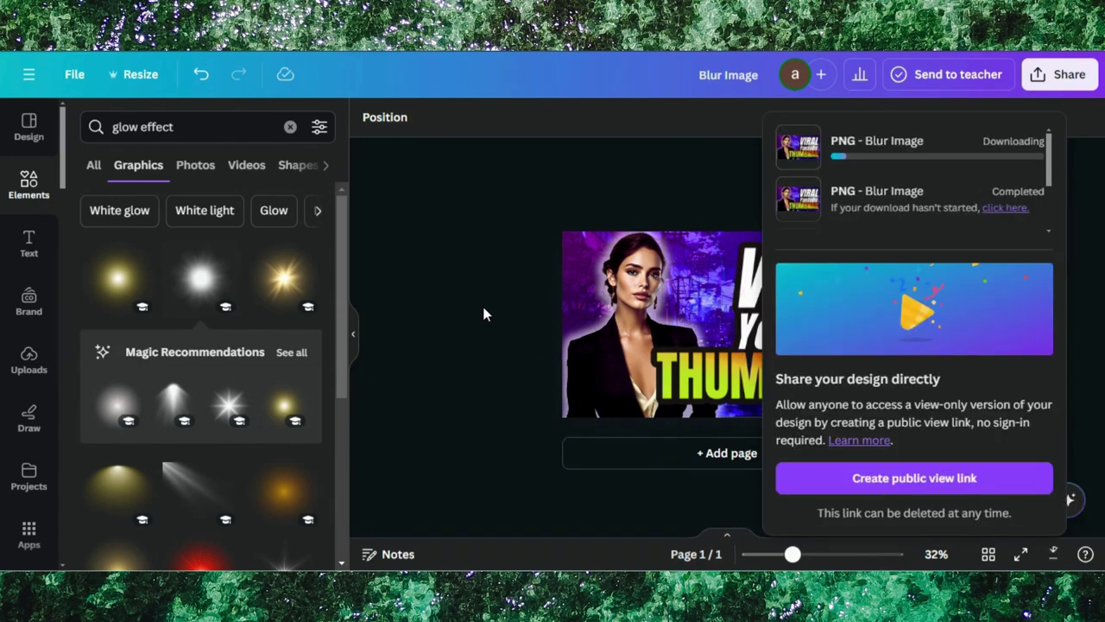